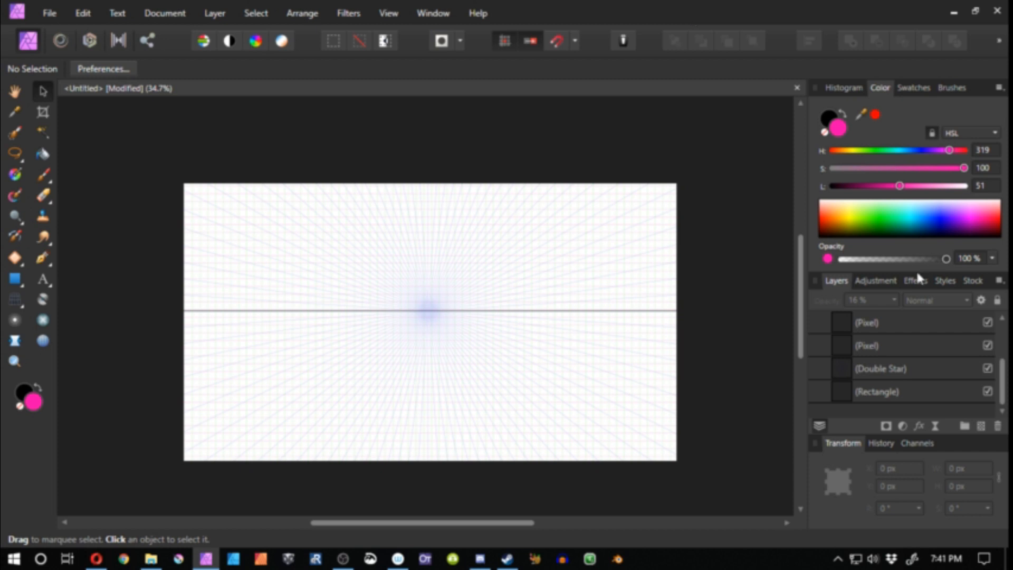
Add a pixel layer above the Perspective Grid group and paint a freehand black zigzag across the canvas
click(815, 322)
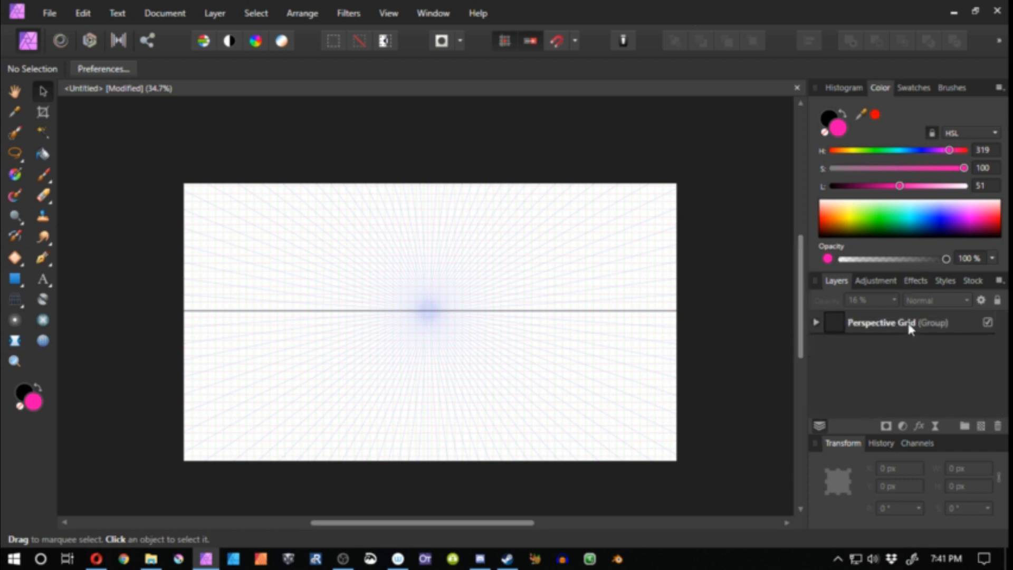
click(982, 428)
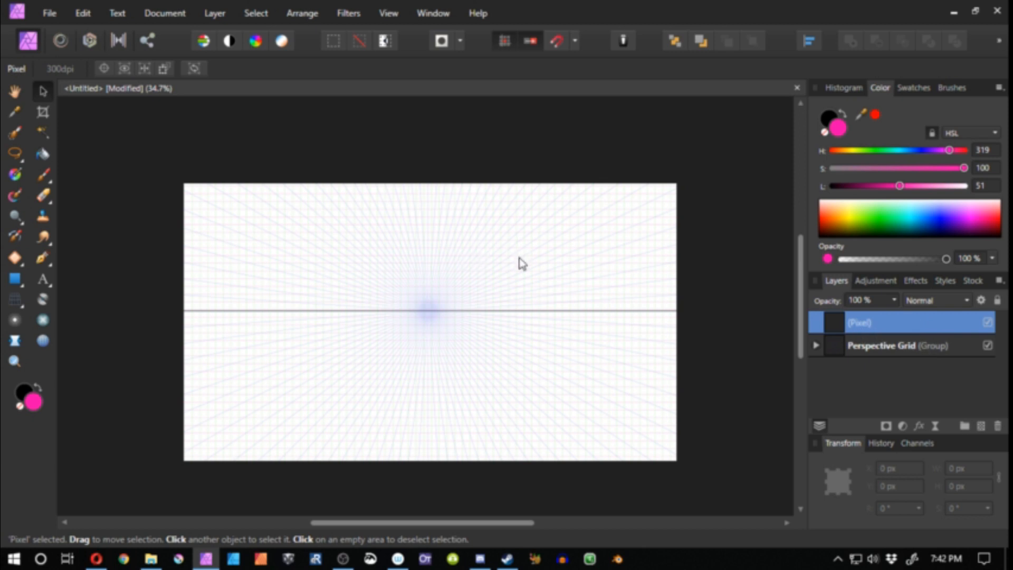
key(b)
mouse_move(537, 260)
mouse_down()
mouse_move(391, 300)
mouse_move(241, 320)
mouse_up()
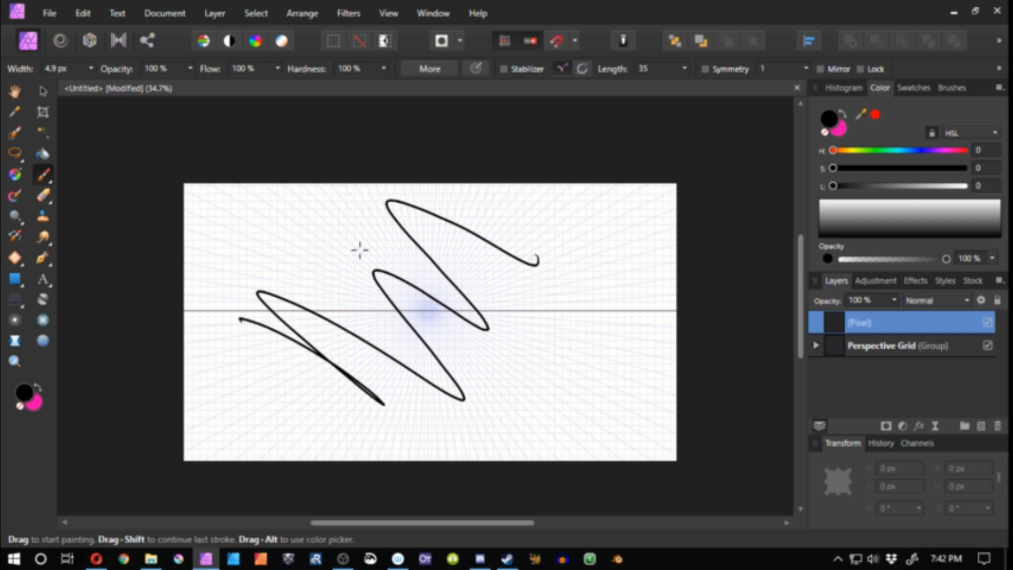
Add a Gradient Map adjustment above the zigzag's pixel layer and move its settings clear of the drawing
click(902, 427)
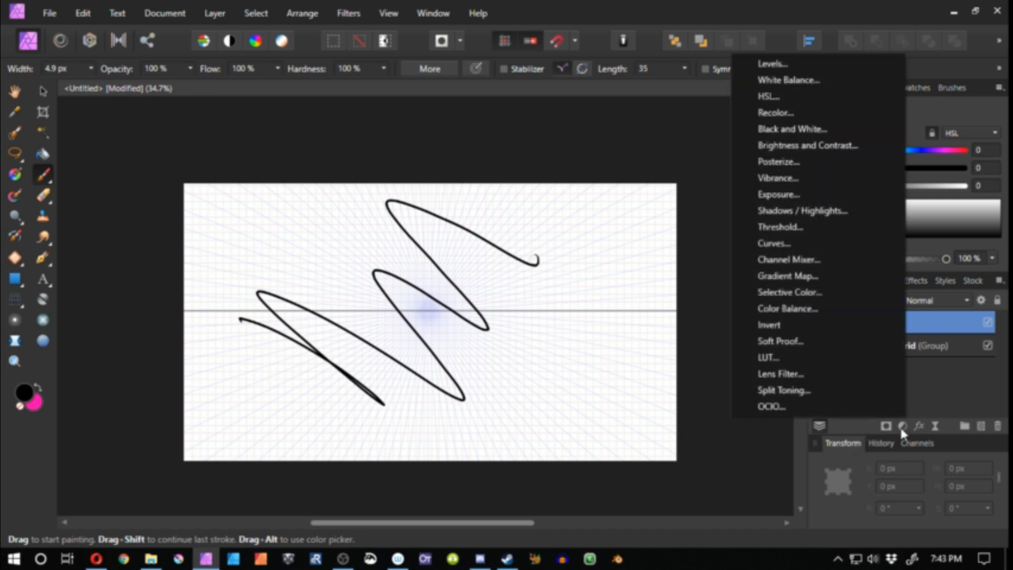
click(810, 276)
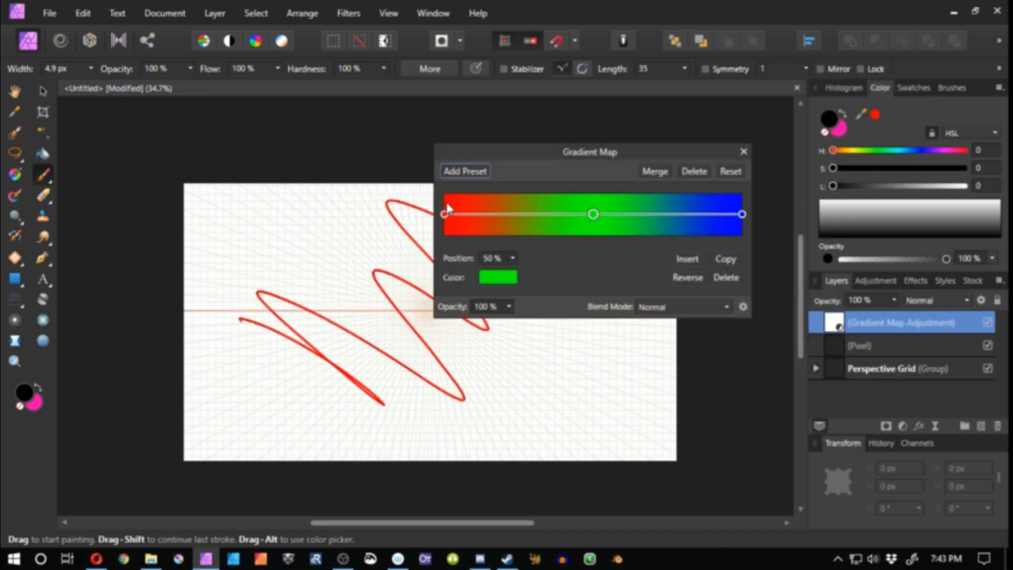
drag(501, 150, 651, 111)
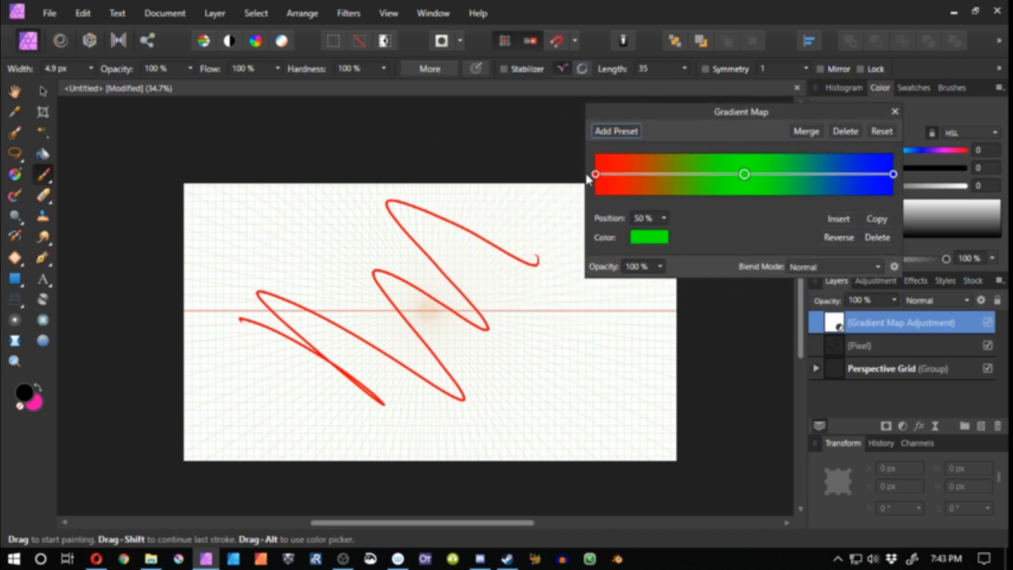
Set the gradient map's first colour stop to red with hue 0, saturation 86 and lightness 52
click(596, 175)
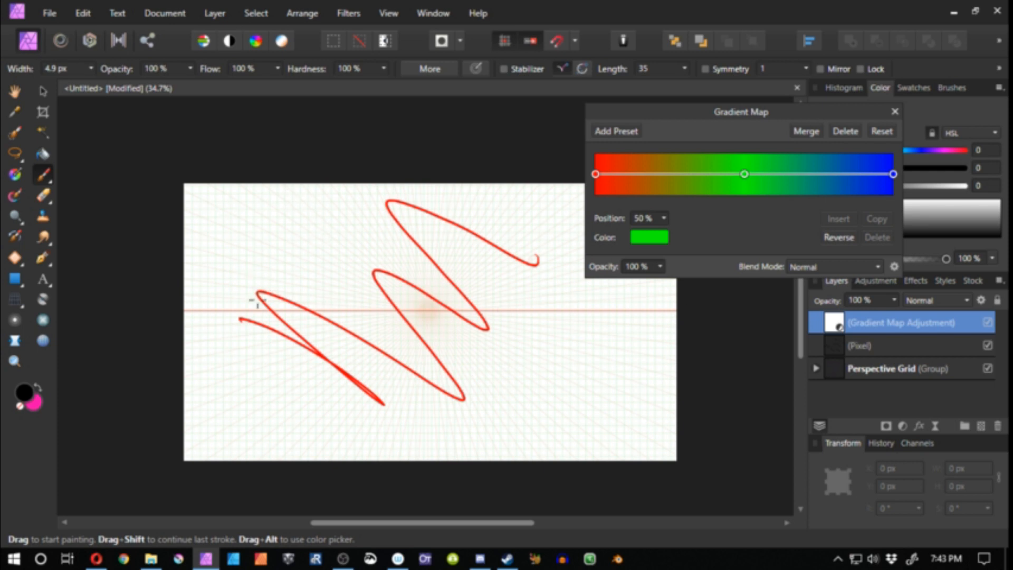
click(645, 239)
click(595, 174)
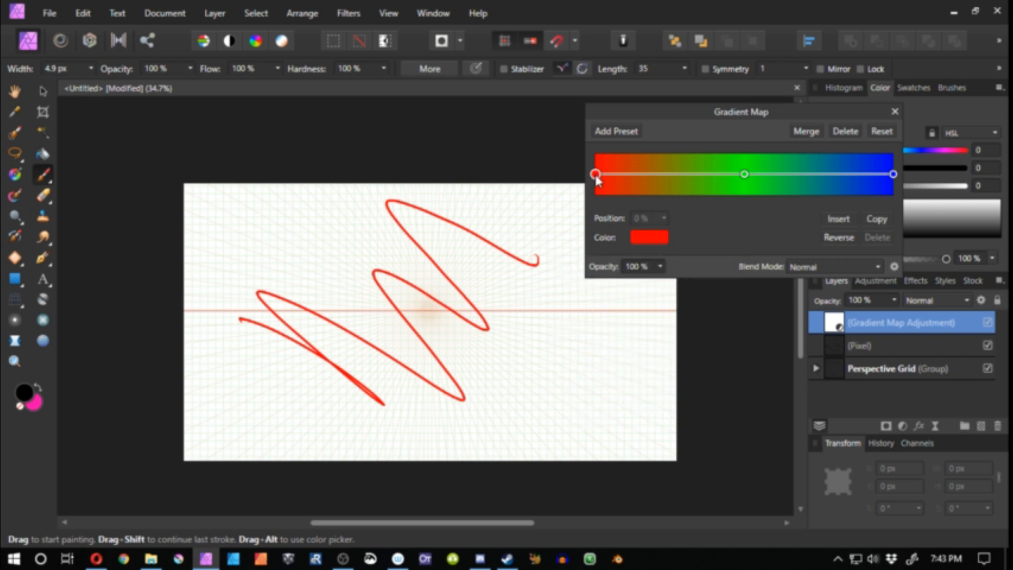
click(641, 244)
drag(574, 284, 643, 289)
mouse_move(705, 304)
mouse_down()
mouse_move(661, 306)
mouse_move(628, 291)
mouse_move(636, 289)
mouse_move(639, 312)
mouse_move(591, 311)
mouse_move(691, 310)
mouse_move(585, 323)
mouse_move(663, 330)
mouse_up()
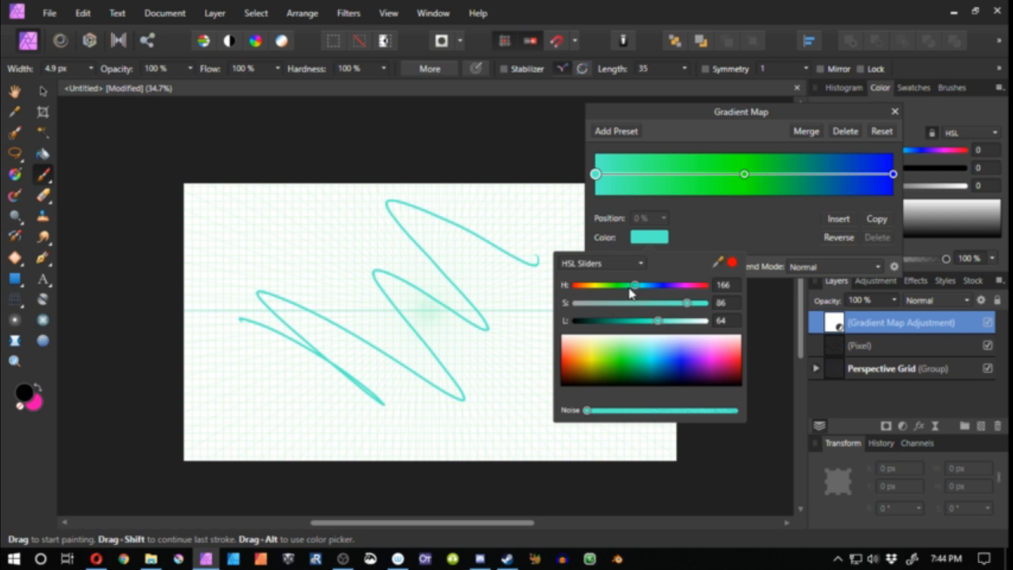
drag(634, 284, 567, 286)
drag(659, 327, 651, 315)
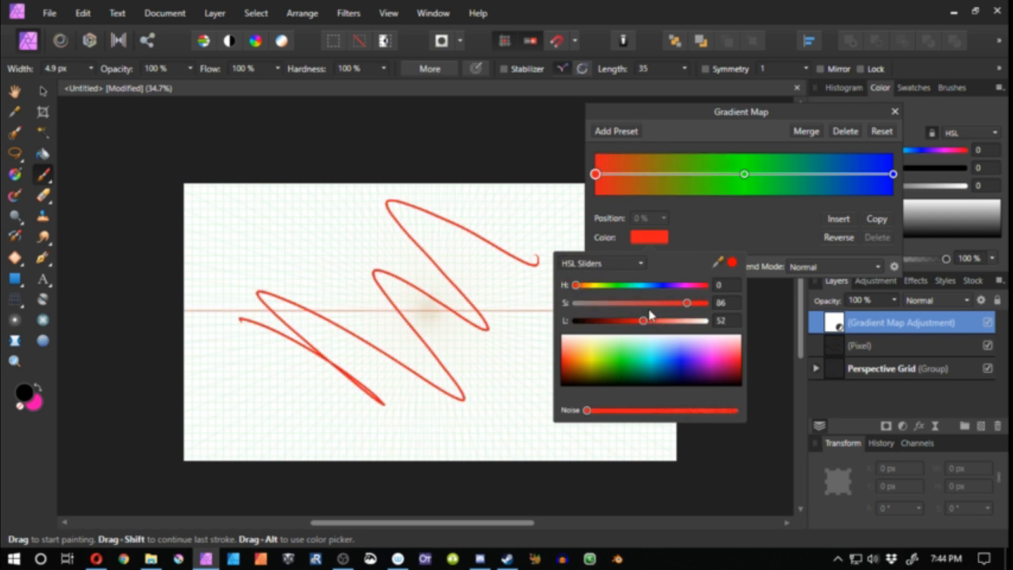
click(894, 111)
click(895, 111)
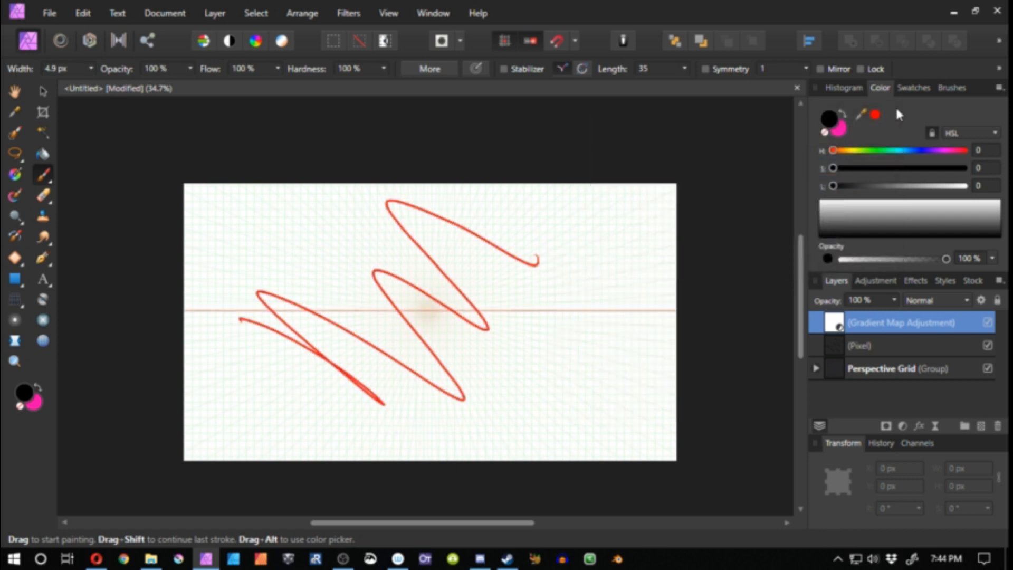
Nest the Gradient Map adjustment inside the zigzag's pixel layer so it recolours only that layer
click(868, 328)
drag(837, 323, 831, 359)
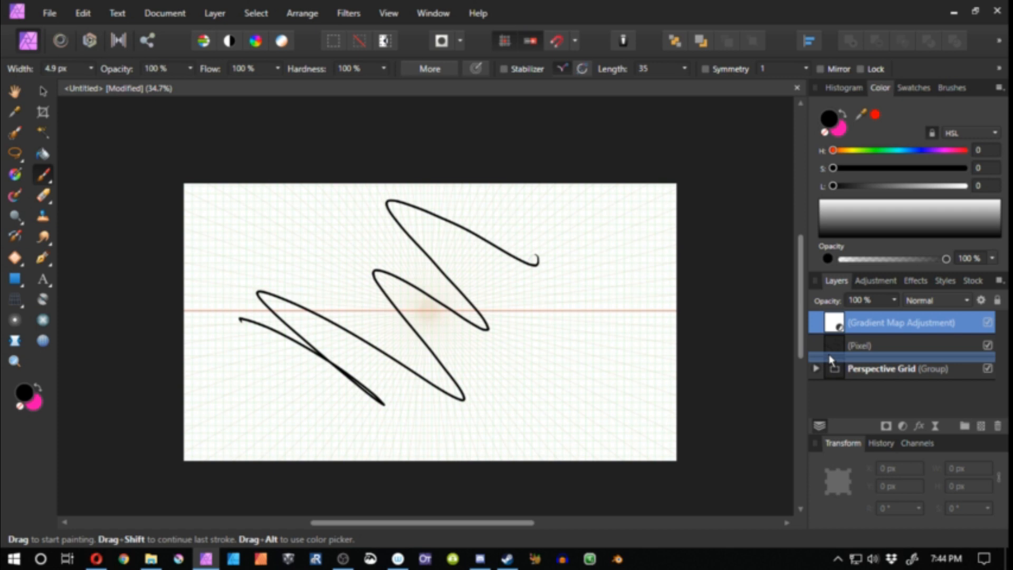
drag(829, 355, 876, 331)
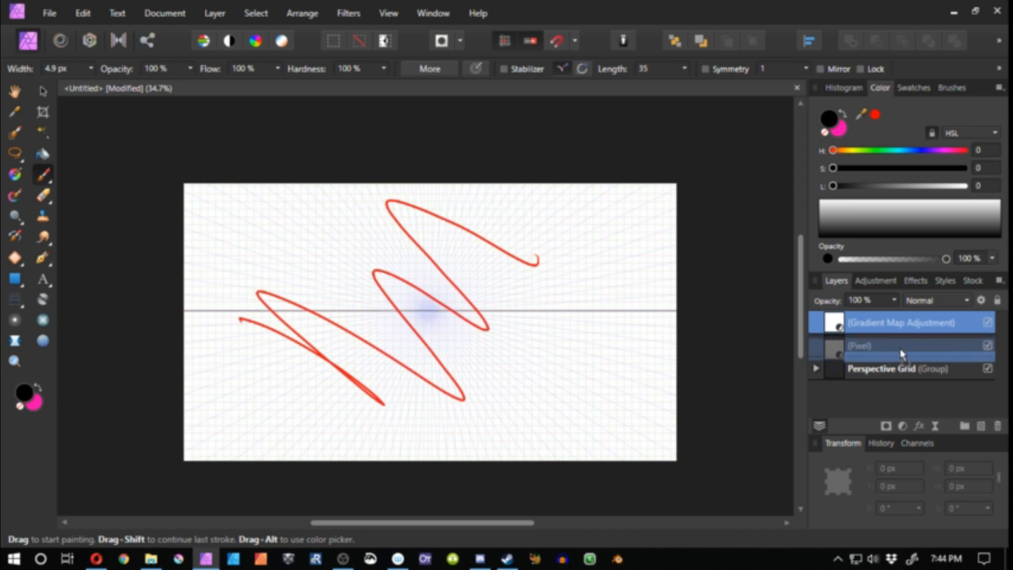
drag(903, 353, 907, 349)
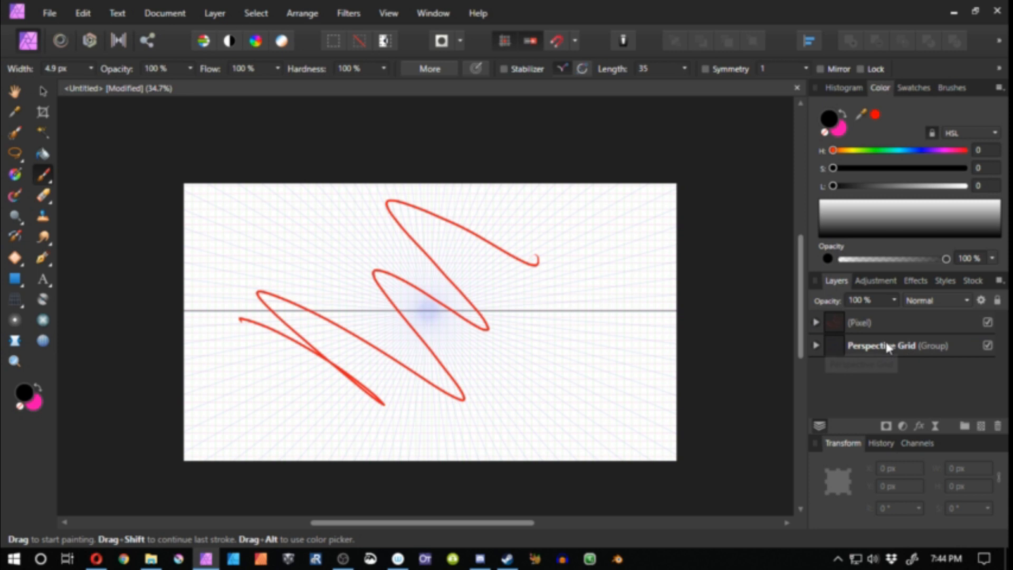
click(816, 323)
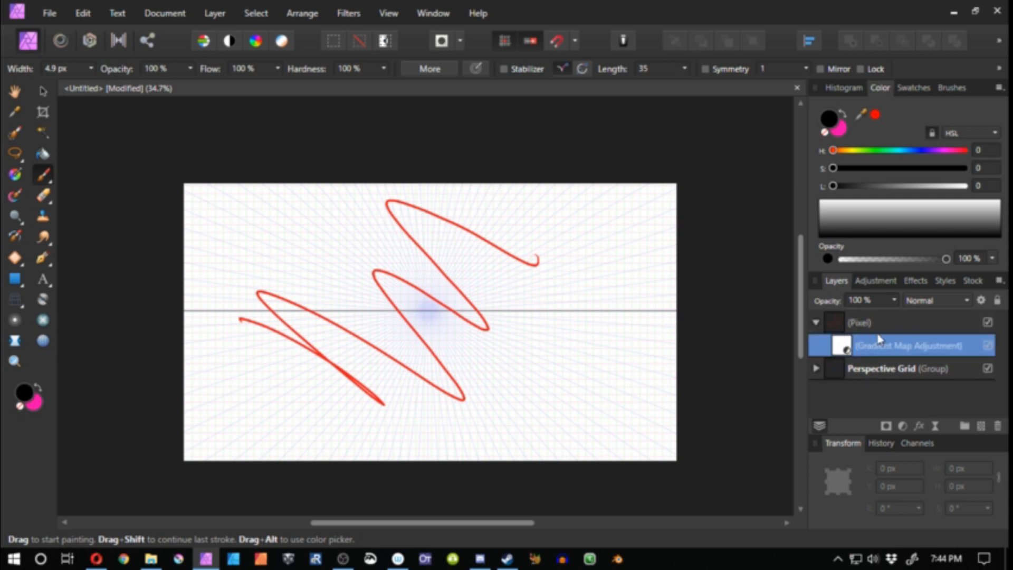
Rename the pixel layer holding the gradient map to Red and collapse it
double_click(857, 322)
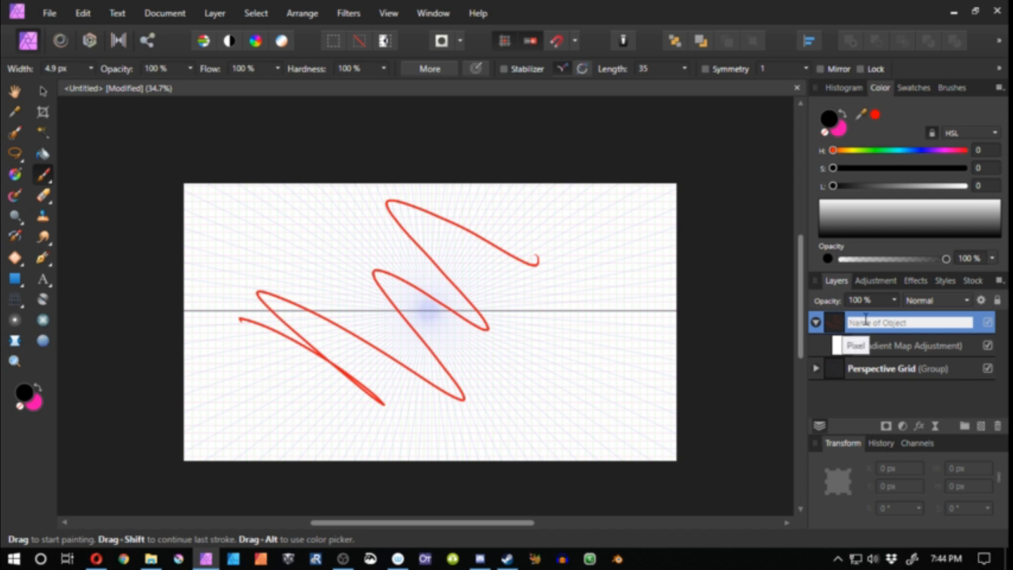
text(Red)
key(Return)
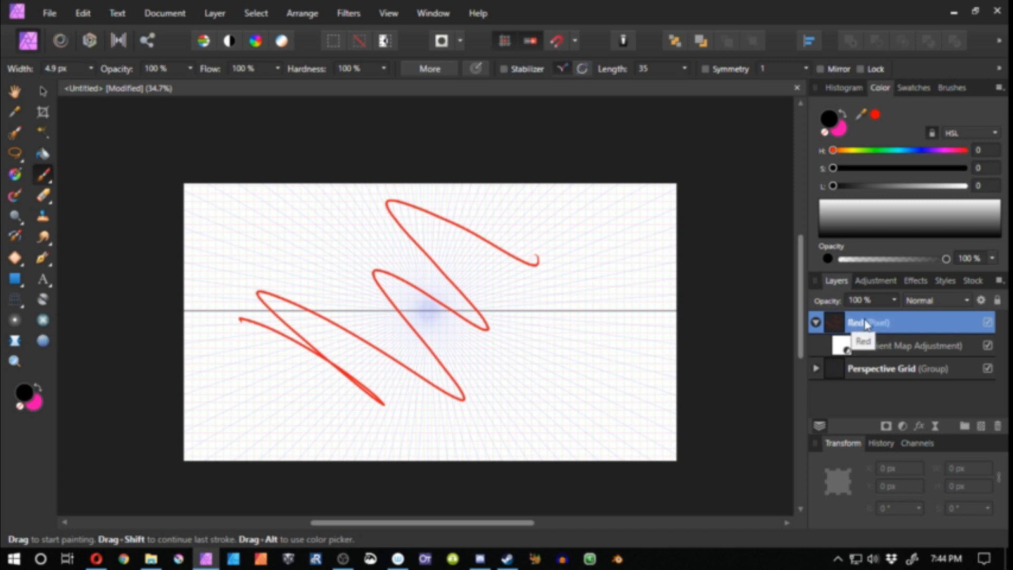
click(815, 322)
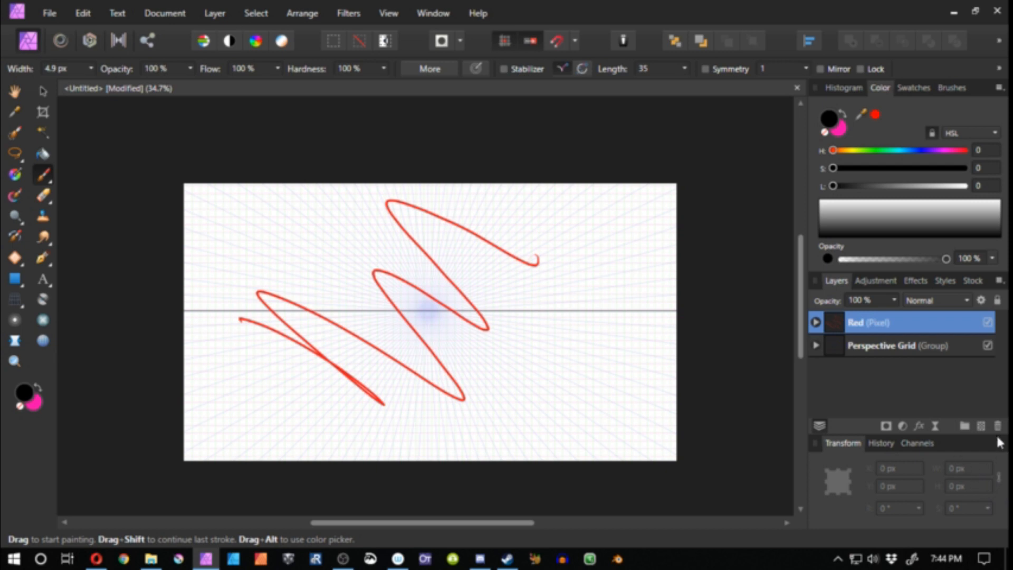
Add a new pixel layer above Red and name it Sketch
click(981, 425)
double_click(865, 323)
text(Sketch)
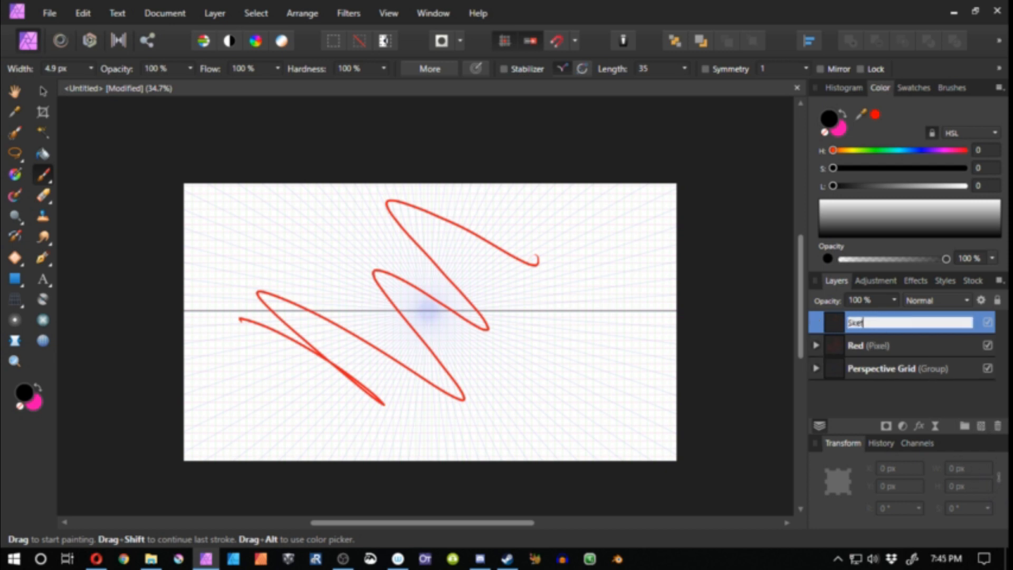
key(Return)
Paint a test zigzag on the Sketch layer and another one on the Red layer
mouse_move(610, 251)
mouse_down()
mouse_move(519, 271)
mouse_move(478, 360)
mouse_move(360, 333)
mouse_up()
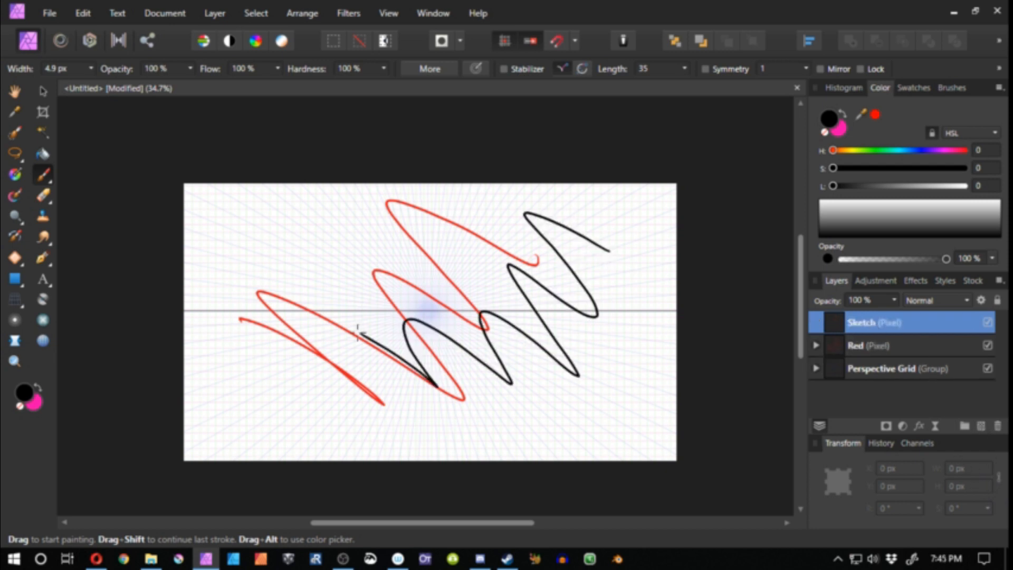
click(848, 349)
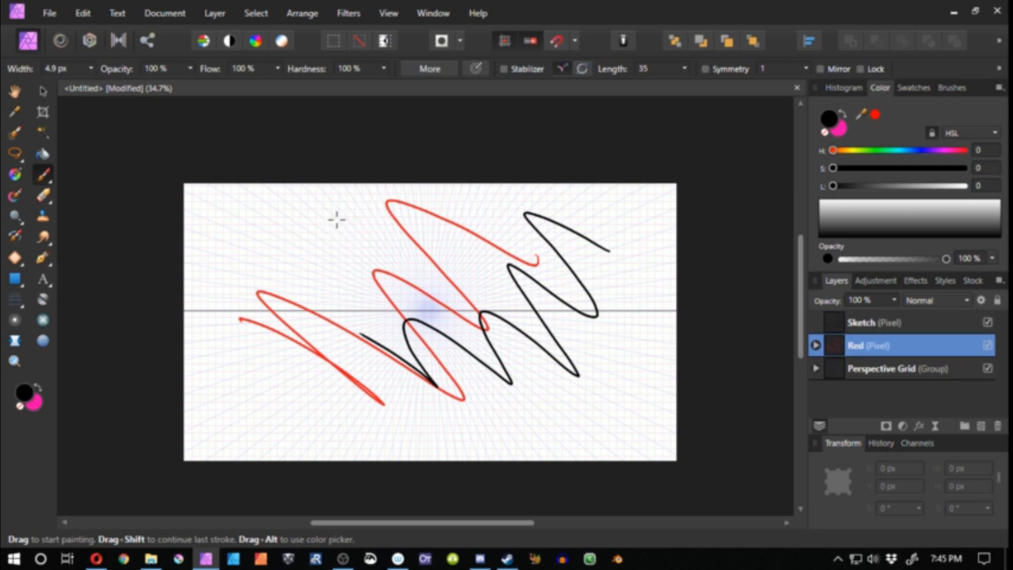
mouse_move(335, 219)
mouse_down()
mouse_move(310, 217)
mouse_move(388, 326)
mouse_move(272, 369)
mouse_up()
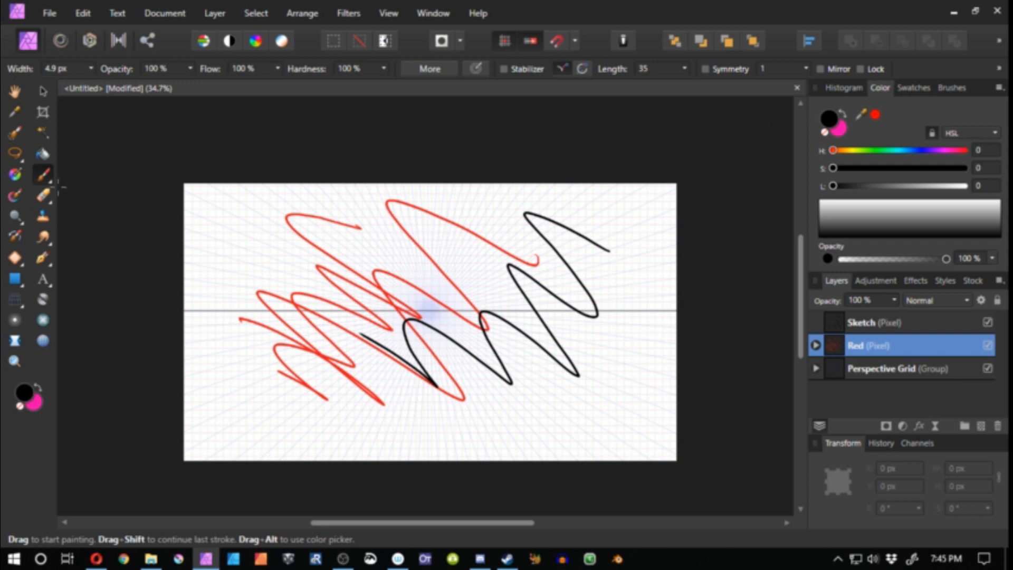
Clear the test scribbles and paint a box's front rectangle and first receding edges below the horizon on the Red layer
key(Delete)
mouse_move(514, 403)
mouse_down()
mouse_move(516, 347)
mouse_move(628, 339)
mouse_move(629, 402)
mouse_move(520, 403)
mouse_up()
key(ctrl+z)
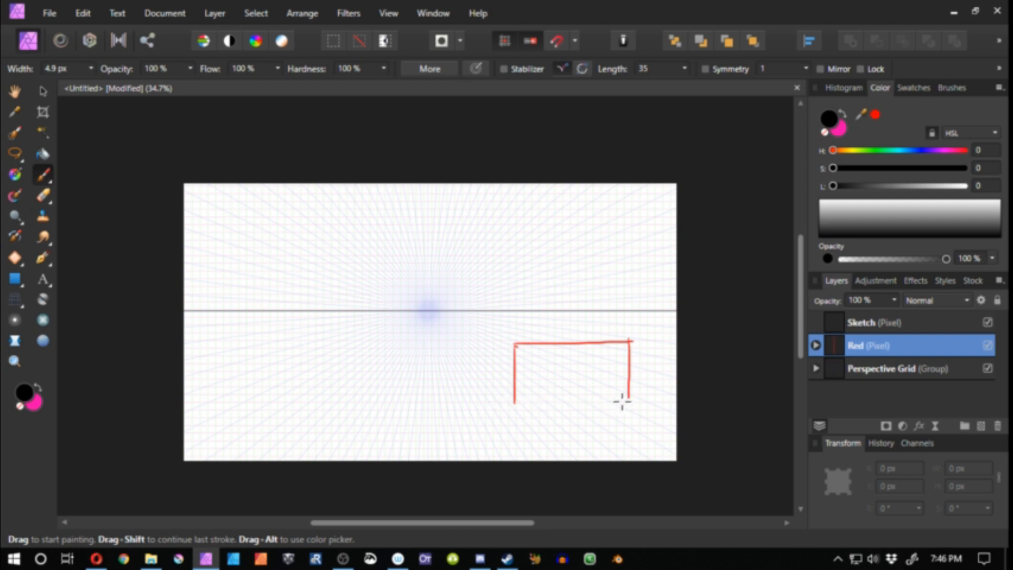
mouse_move(628, 401)
mouse_down()
mouse_move(517, 400)
mouse_move(491, 374)
mouse_move(578, 372)
mouse_move(568, 373)
mouse_up()
key(ctrl+z)
drag(628, 341, 548, 323)
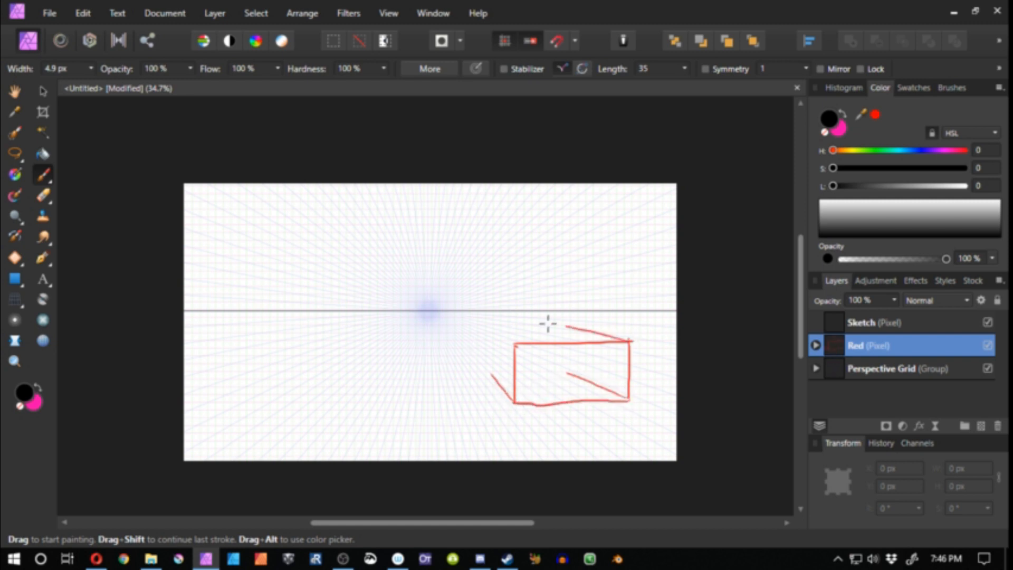
Redraw the box's upper receding edge and add its back edges to complete a see-through box in one-point perspective
key(ctrl+z)
key(ctrl+z)
mouse_move(628, 343)
mouse_down()
mouse_move(555, 327)
mouse_move(491, 334)
mouse_move(490, 370)
mouse_move(564, 373)
mouse_move(566, 328)
mouse_up()
key(ctrl+z)
mouse_move(490, 333)
mouse_down()
mouse_move(567, 335)
mouse_move(568, 370)
mouse_up()
mouse_move(557, 328)
mouse_down()
mouse_move(642, 343)
mouse_move(574, 333)
mouse_up()
key(ctrl+z)
key(e)
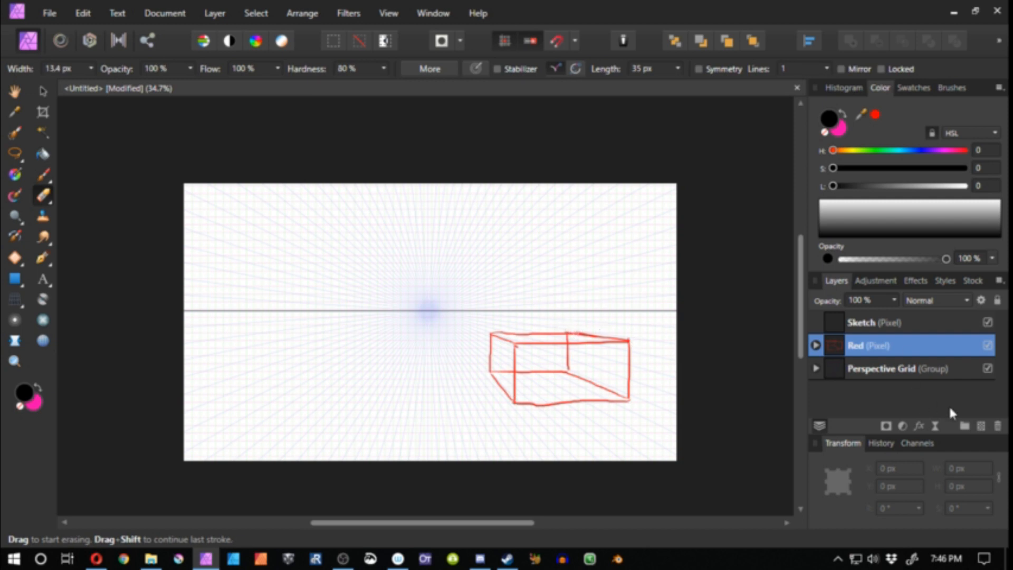
Add a new pixel layer between Sketch and Red and name it Blue
click(965, 425)
double_click(857, 346)
text(Blue)
key(Return)
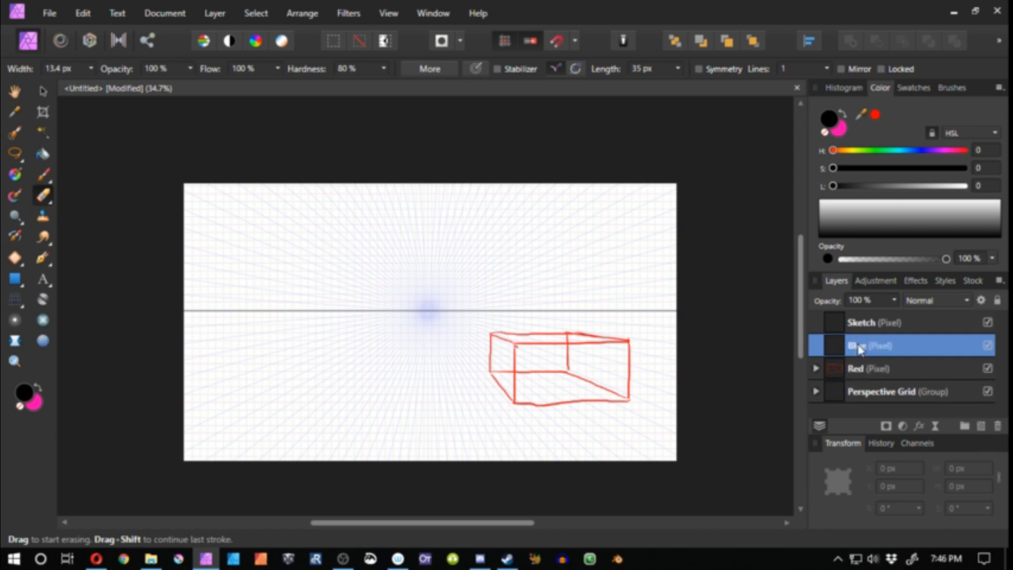
Nest a Gradient Map adjustment in the Blue layer, with its first stop at hue 230, saturation 100 and lightness 50
click(901, 425)
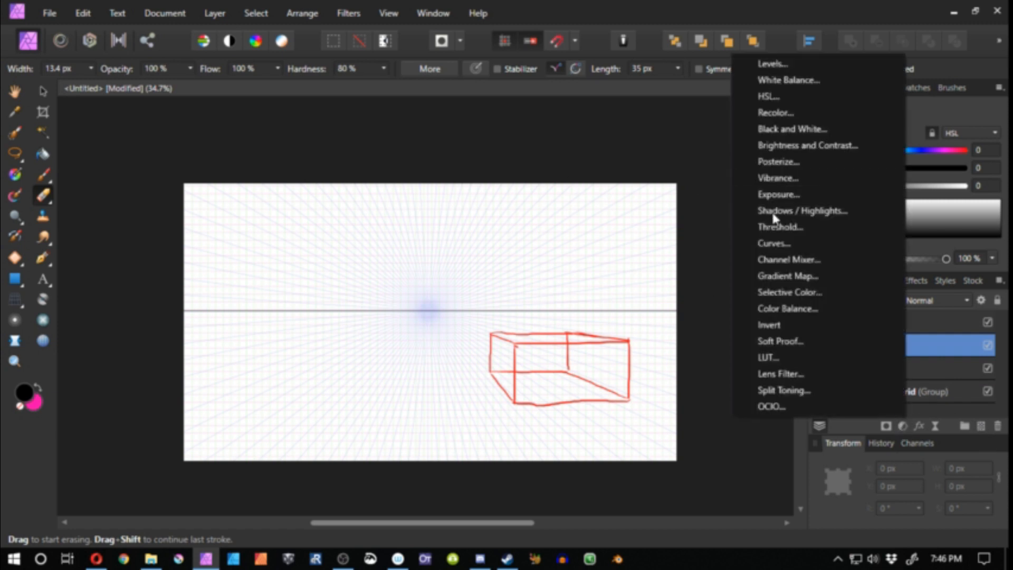
click(770, 272)
click(595, 174)
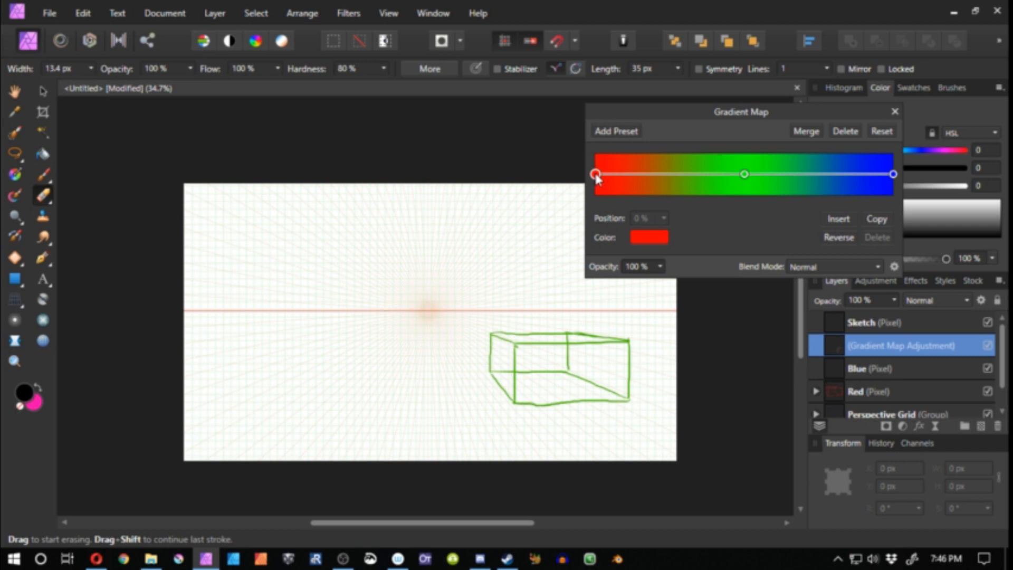
click(662, 241)
drag(633, 285, 660, 285)
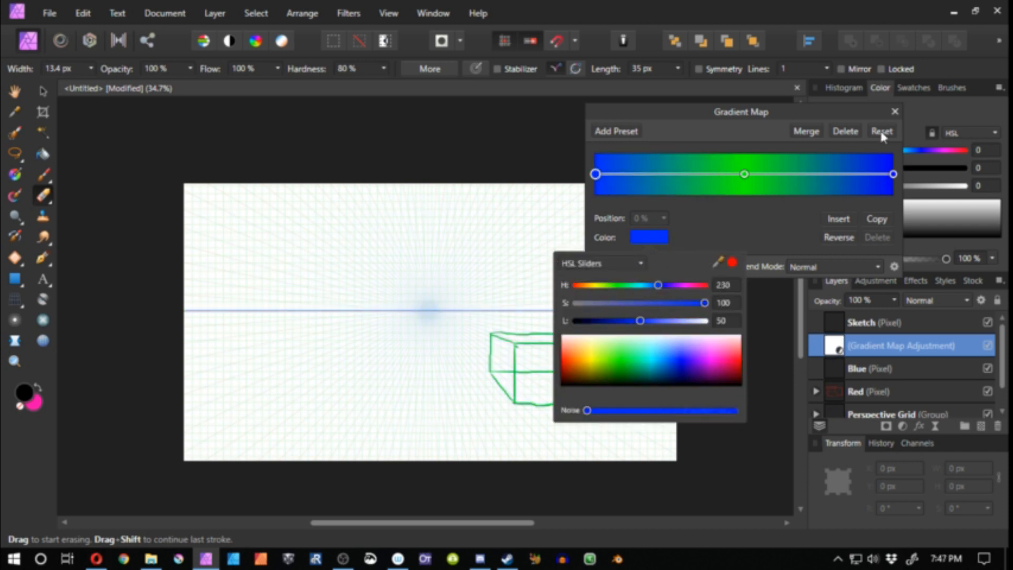
click(894, 111)
mouse_move(884, 352)
mouse_down()
mouse_move(866, 351)
mouse_move(852, 395)
mouse_up()
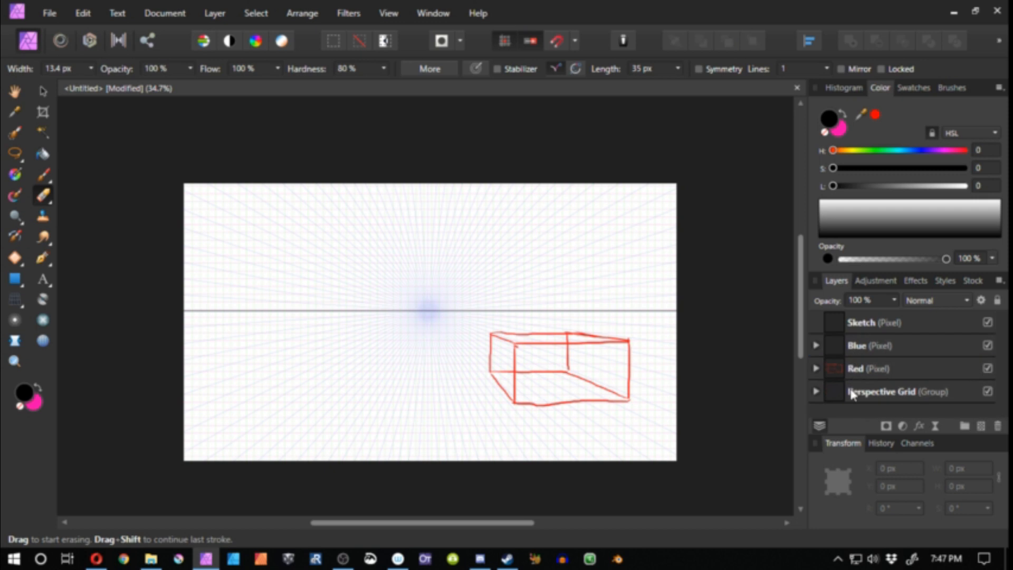
Paint crossing diagonals over the box's top face on the Blue layer to mark its centre
click(841, 343)
key(b)
mouse_move(570, 332)
mouse_down()
mouse_move(519, 344)
mouse_move(527, 335)
mouse_move(512, 337)
mouse_move(565, 336)
mouse_move(503, 335)
mouse_move(567, 333)
mouse_up()
key(ctrl+z)
key(ctrl+z)
key(ctrl+z)
key(ctrl+z)
key(ctrl+z)
drag(491, 334, 628, 341)
key(ctrl+z)
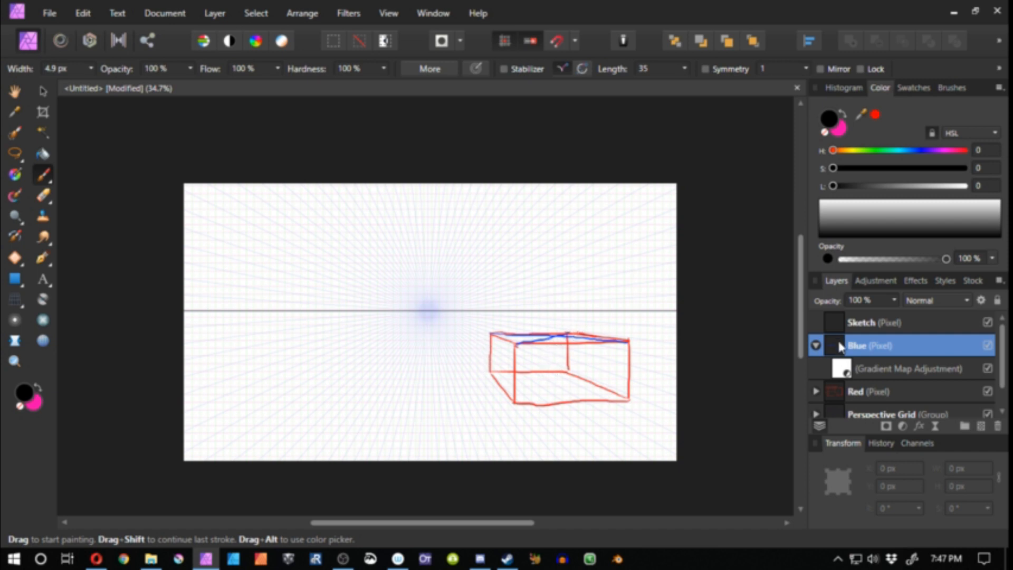
Draw a black pyramid on the Sketch layer, joining the centre of the box's top face to the base corners and outlining the base
click(847, 323)
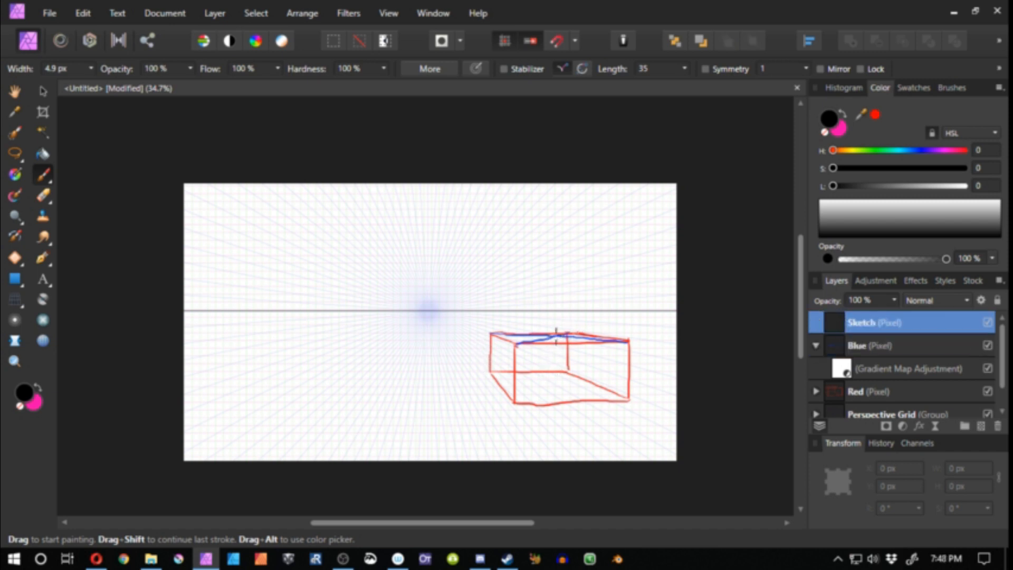
drag(556, 334, 626, 399)
drag(554, 333, 516, 403)
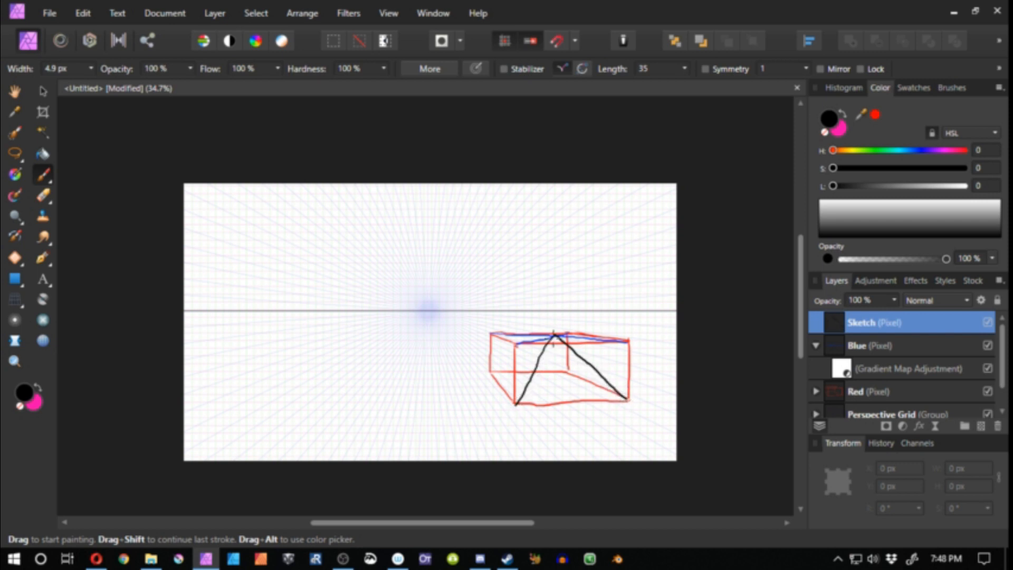
drag(553, 335, 491, 370)
drag(554, 334, 568, 371)
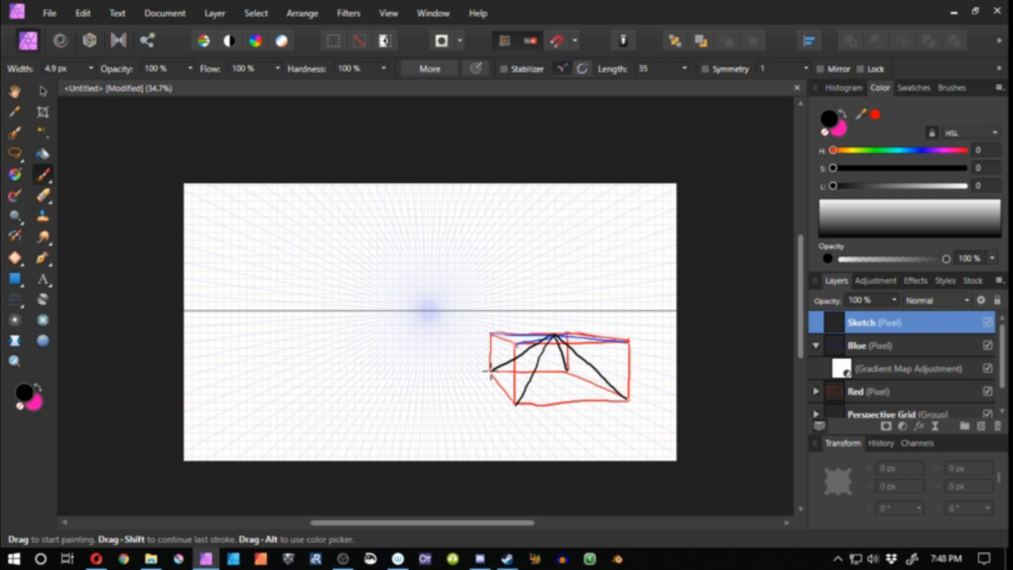
drag(516, 404, 631, 403)
drag(492, 371, 569, 371)
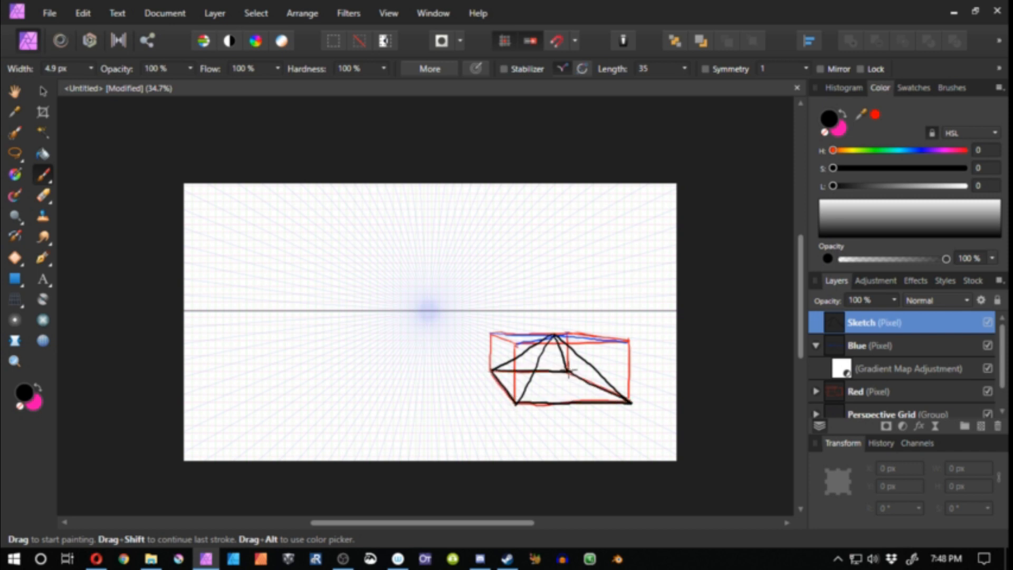
Reduce the opacity of the Blue and Red layers together to 36%
click(816, 346)
click(834, 341)
shift+click(832, 367)
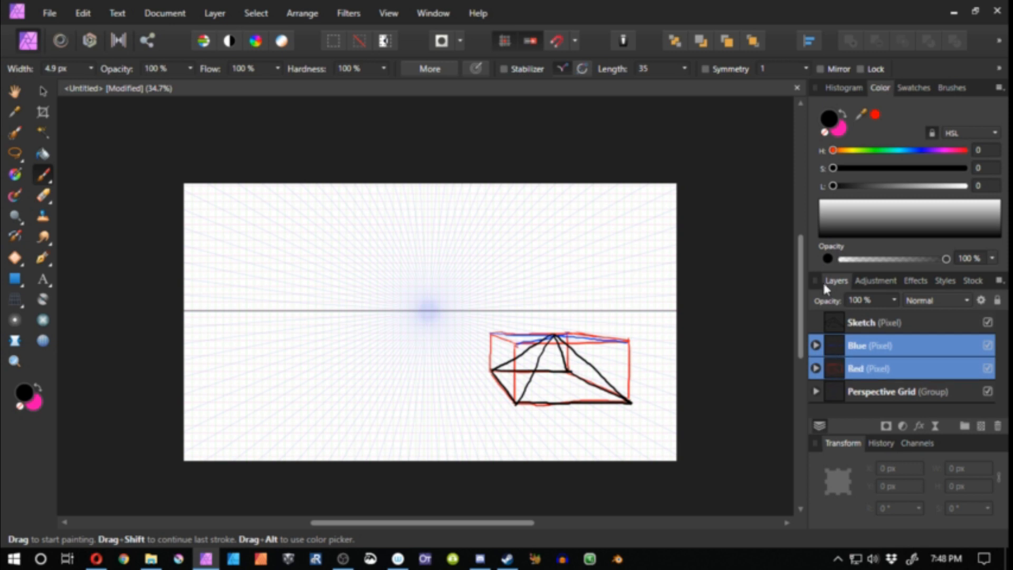
click(893, 300)
drag(897, 316, 831, 318)
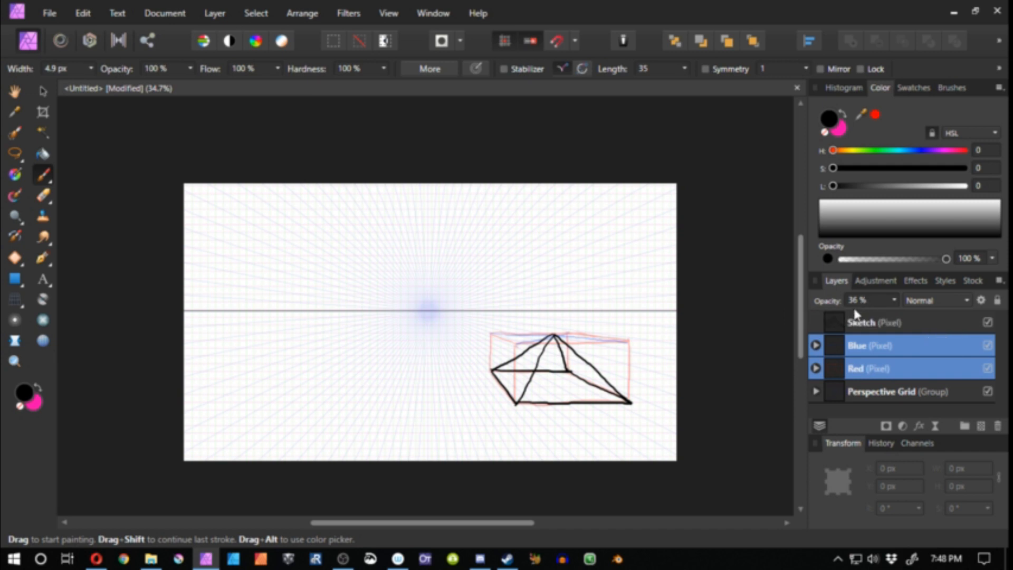
Erase the pyramid's hidden rear edges and the overlapping stray lines on the Sketch layer
click(838, 321)
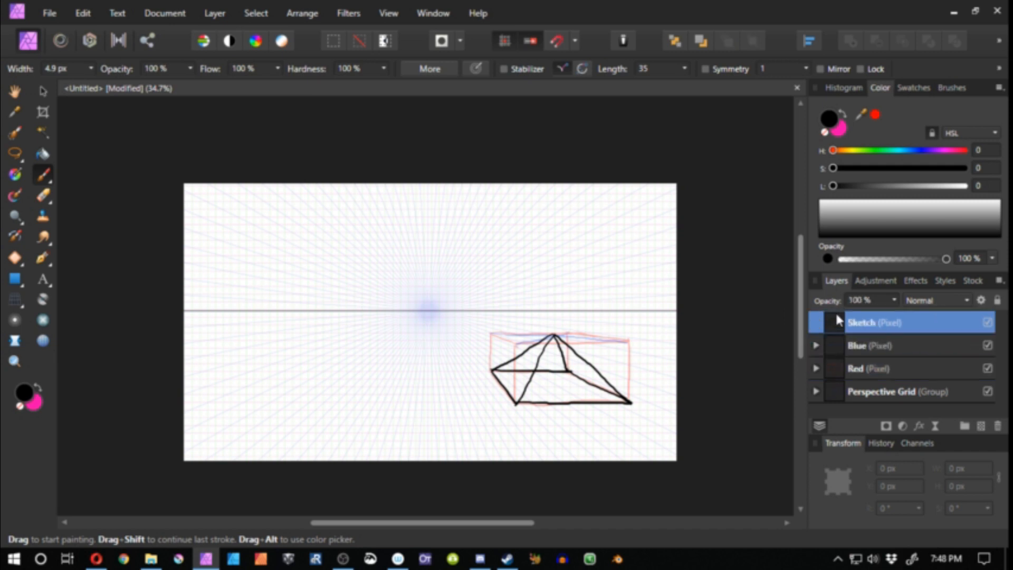
key(e)
drag(549, 372, 564, 372)
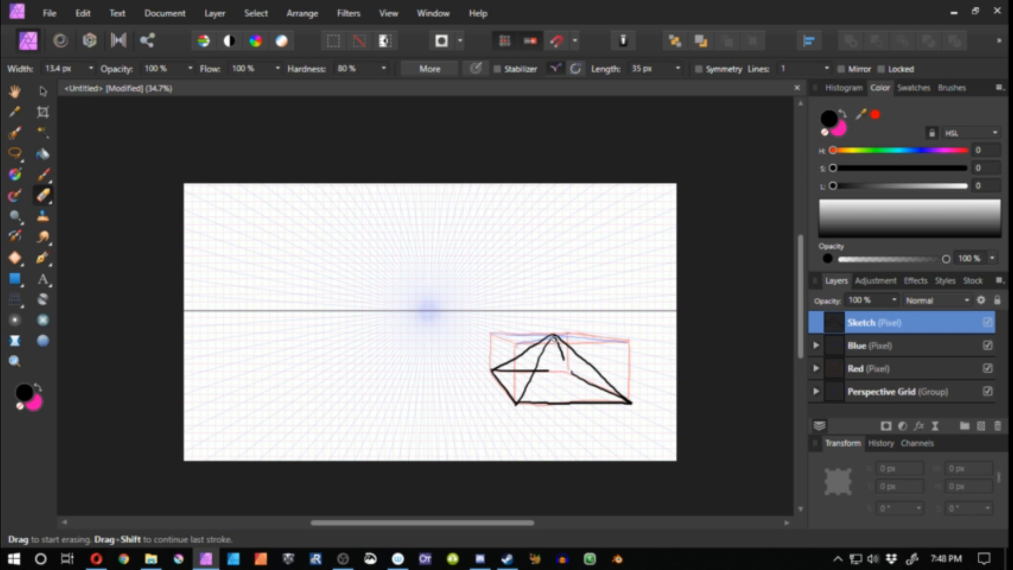
mouse_move(555, 337)
mouse_down()
mouse_move(566, 365)
mouse_move(542, 337)
mouse_move(612, 394)
mouse_up()
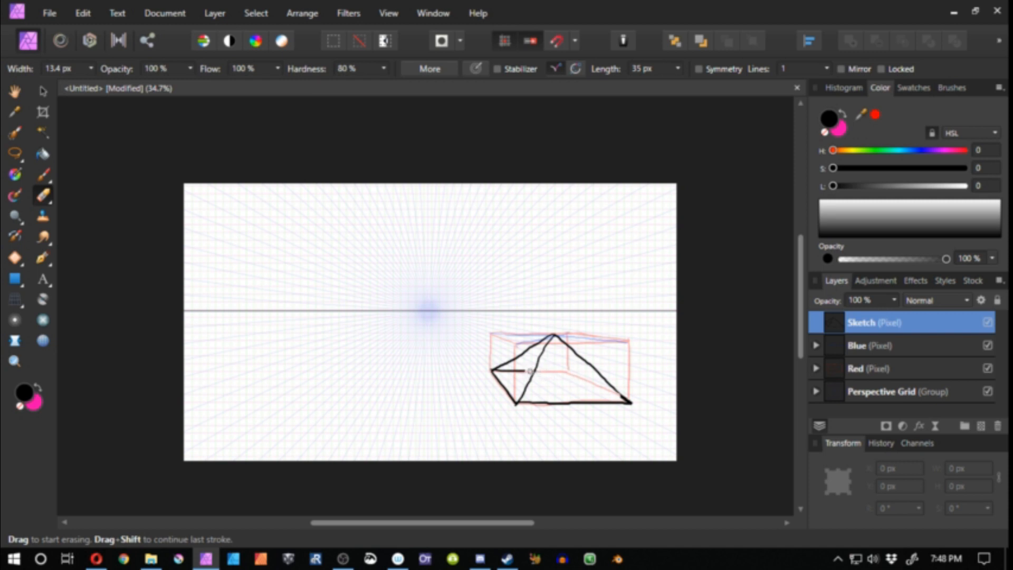
drag(519, 372, 505, 373)
Paint a square above the horizon on the Red layer and cross its diagonals on the Blue layer to mark its centre
mouse_move(244, 312)
mouse_down()
mouse_move(244, 232)
mouse_move(334, 230)
mouse_up()
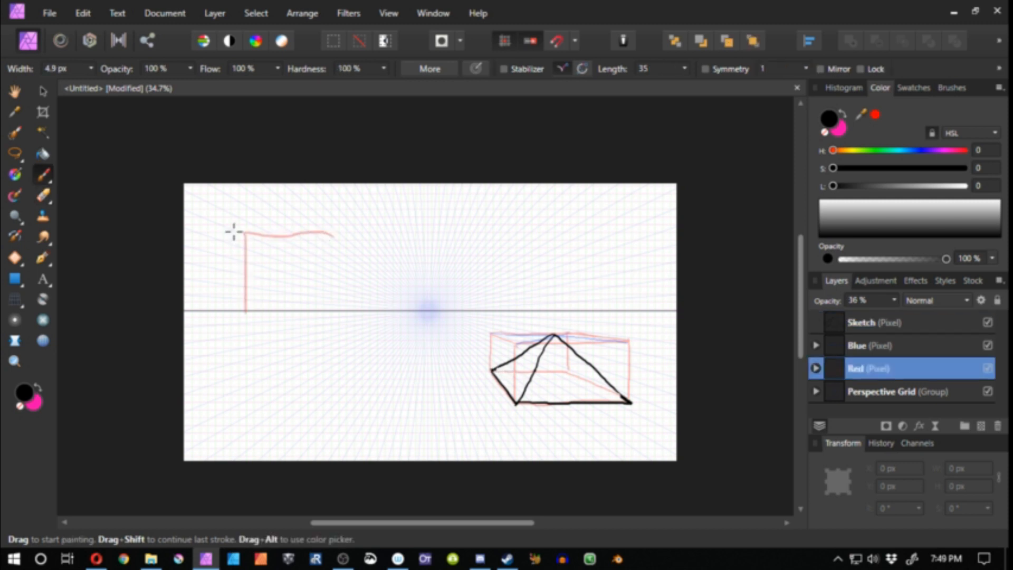
key(ctrl+z)
mouse_move(244, 231)
mouse_down()
mouse_move(310, 239)
mouse_move(311, 312)
mouse_move(326, 262)
mouse_move(325, 307)
mouse_move(244, 307)
mouse_up()
click(839, 346)
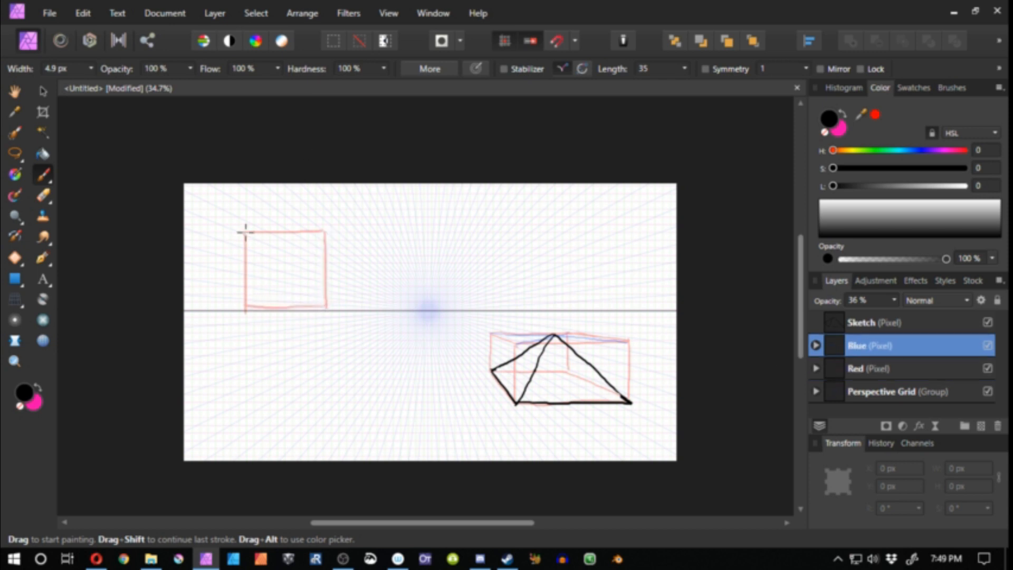
drag(246, 232, 327, 304)
drag(324, 230, 242, 306)
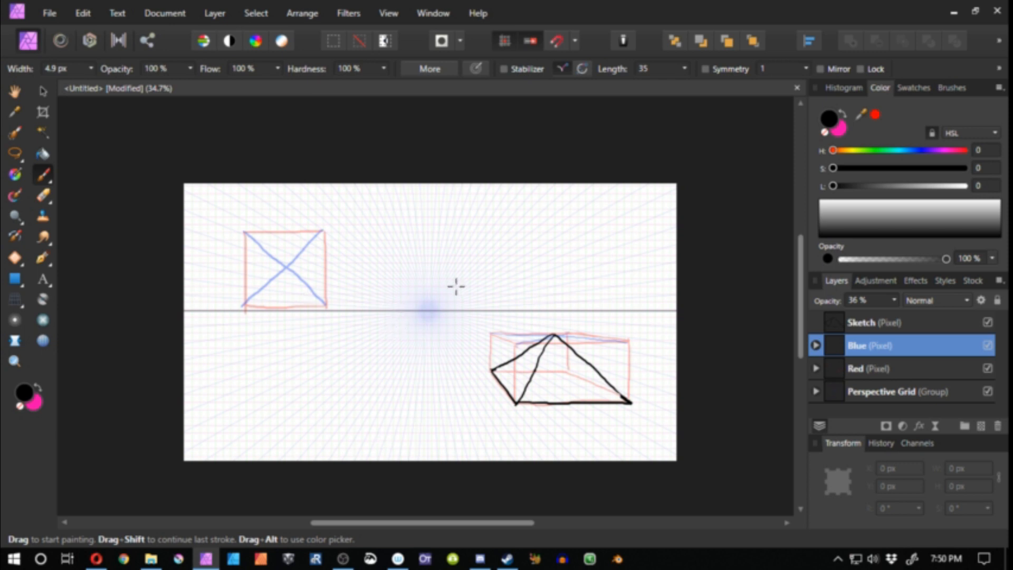
Undo the blue diagonals and the red square above the horizon
key(ctrl+z)
key(ctrl+z)
key(alt+[)
key(ctrl+z)
key(ctrl+z)
key(ctrl+z)
key(ctrl+z)
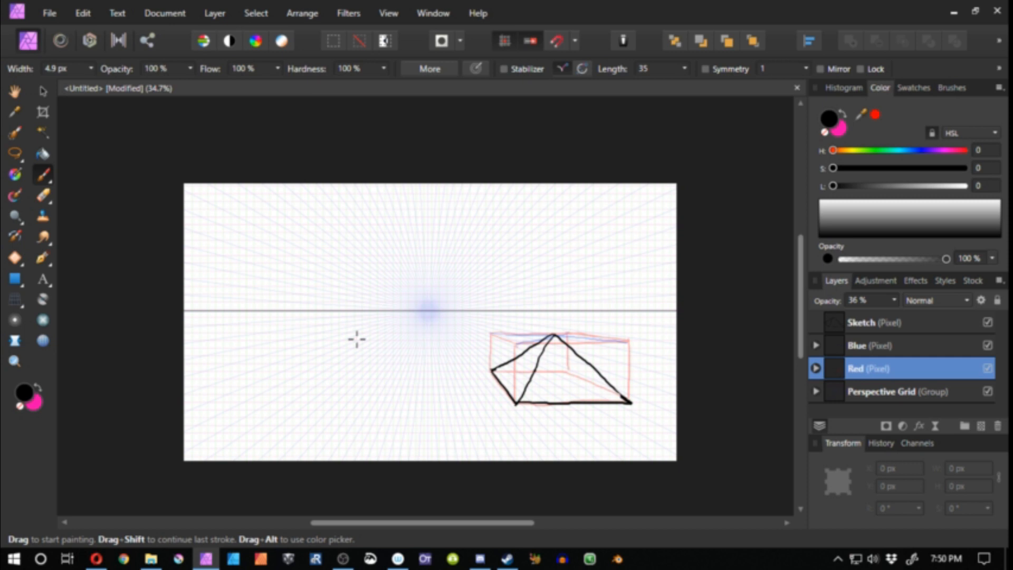
Paint the front, side and top faces of a box on the Red layer, below the horizon to the left of the vanishing point
drag(222, 349, 223, 410)
mouse_move(222, 349)
mouse_down()
mouse_move(310, 351)
mouse_move(308, 407)
mouse_up()
drag(224, 408, 307, 408)
mouse_move(308, 350)
mouse_down()
mouse_move(332, 341)
mouse_move(333, 389)
mouse_up()
drag(332, 390, 308, 407)
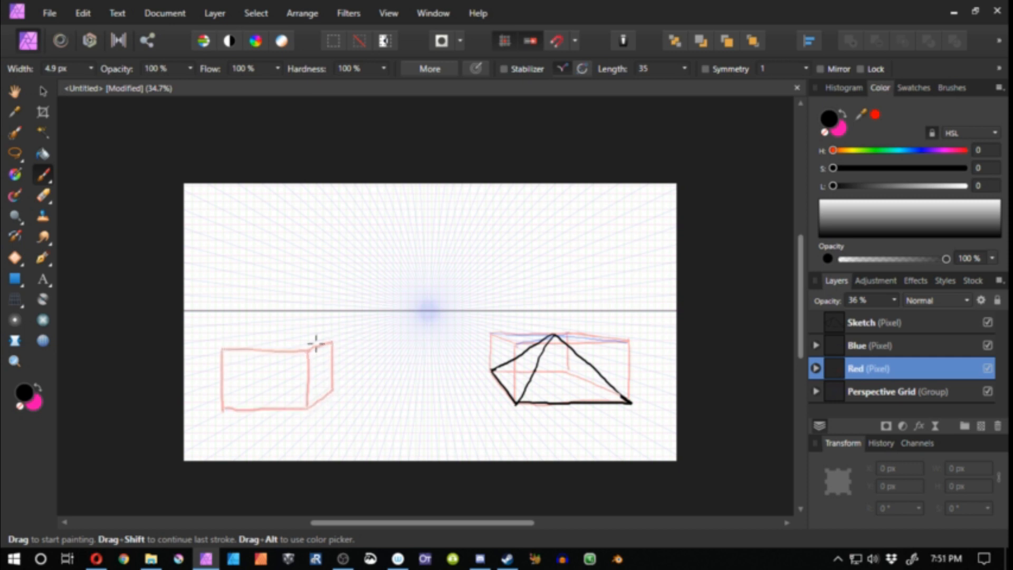
mouse_move(332, 342)
mouse_down()
mouse_move(241, 339)
mouse_move(257, 337)
mouse_up()
Add the red box's hidden bottom and back edges to make it see-through
key(e)
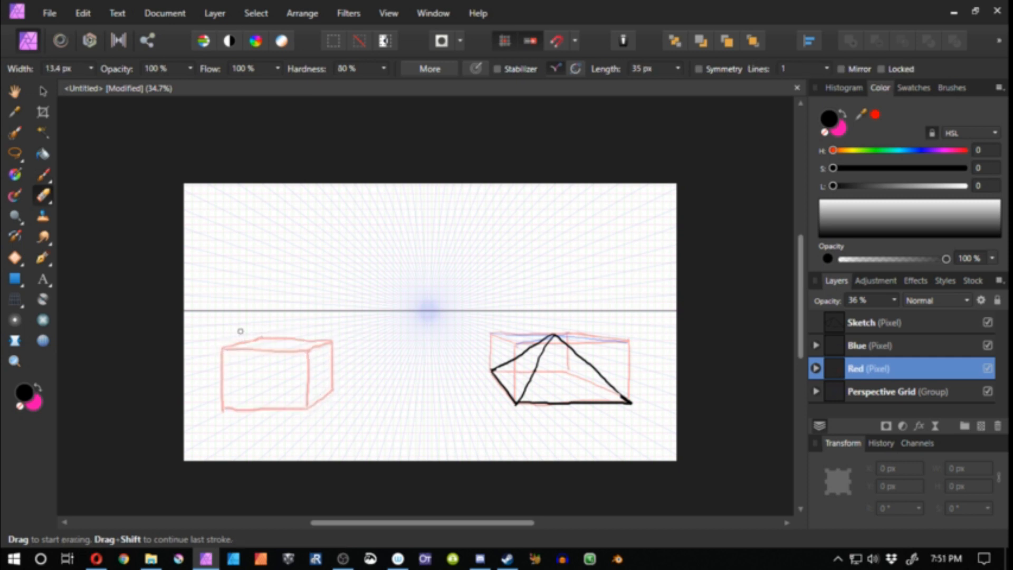
key(b)
drag(225, 408, 261, 388)
drag(333, 389, 262, 388)
drag(260, 338, 261, 387)
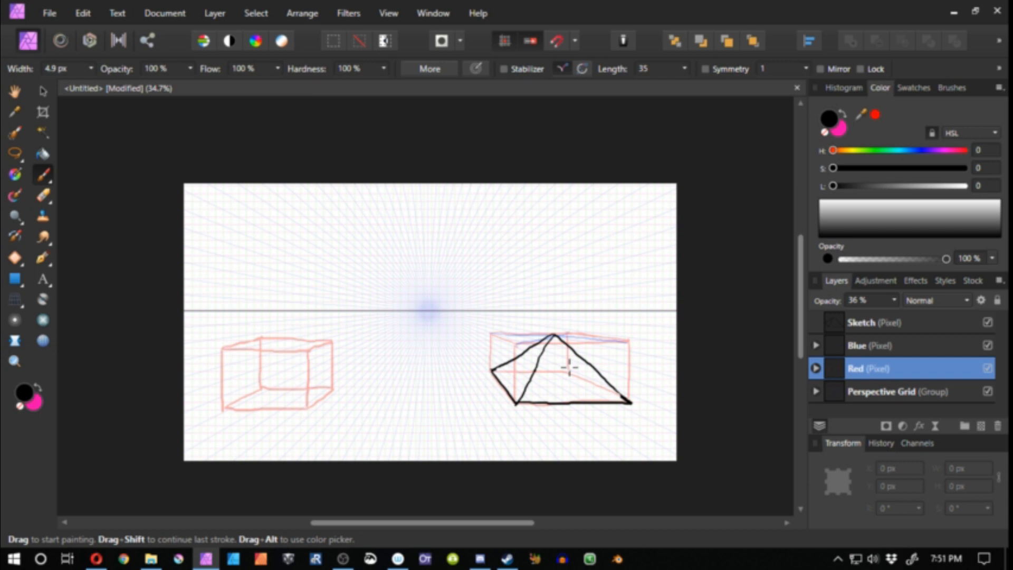
Paint a tall, narrow see-through box on the Blue layer, intersecting the red box along its front vertical edge and receding to the vanishing point
click(891, 353)
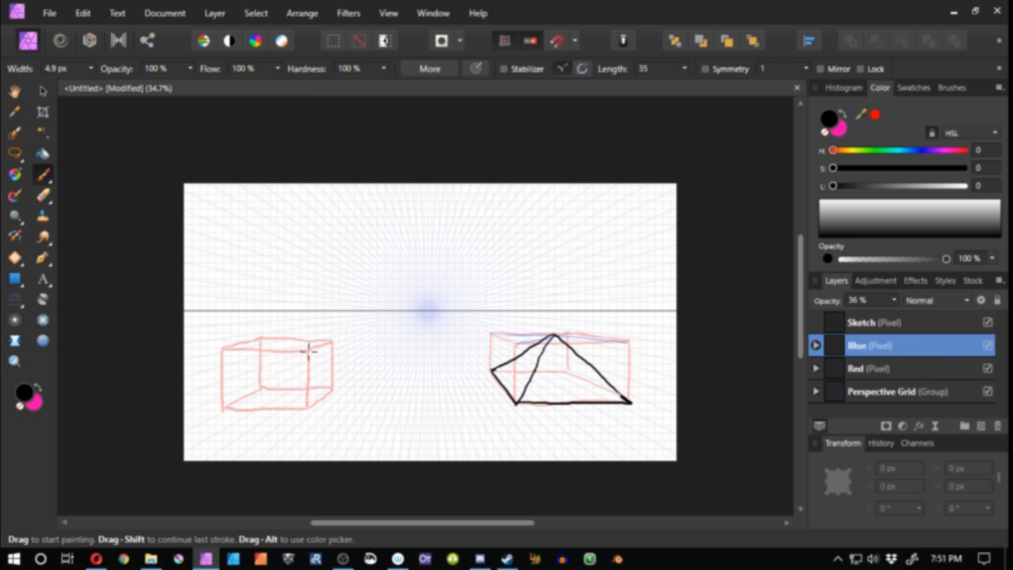
drag(307, 348, 307, 408)
drag(309, 326, 306, 448)
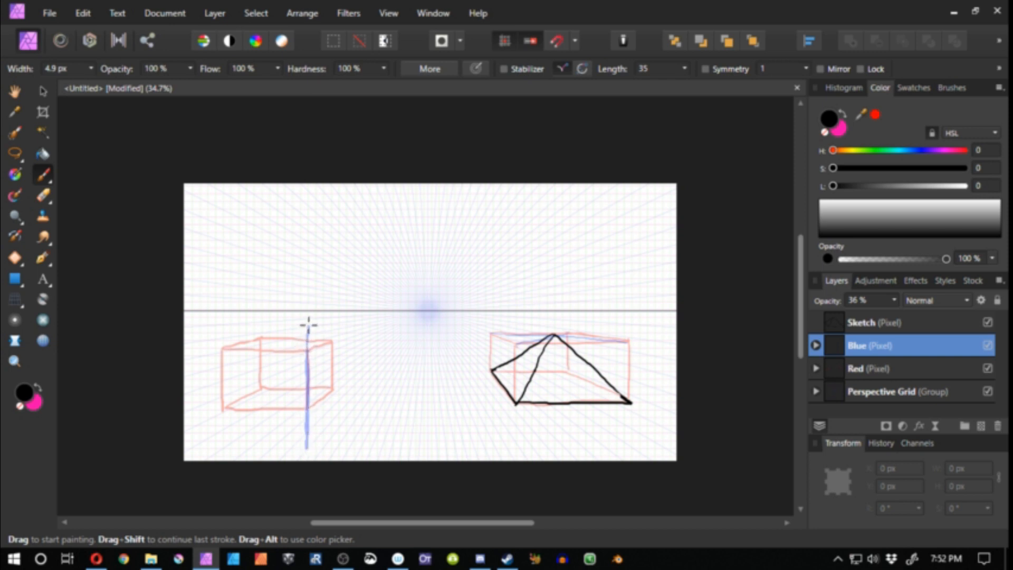
mouse_move(309, 324)
mouse_down()
mouse_move(289, 323)
mouse_move(287, 422)
mouse_move(289, 448)
mouse_move(300, 450)
mouse_move(287, 449)
mouse_up()
mouse_move(308, 324)
mouse_down()
mouse_move(334, 319)
mouse_move(318, 319)
mouse_up()
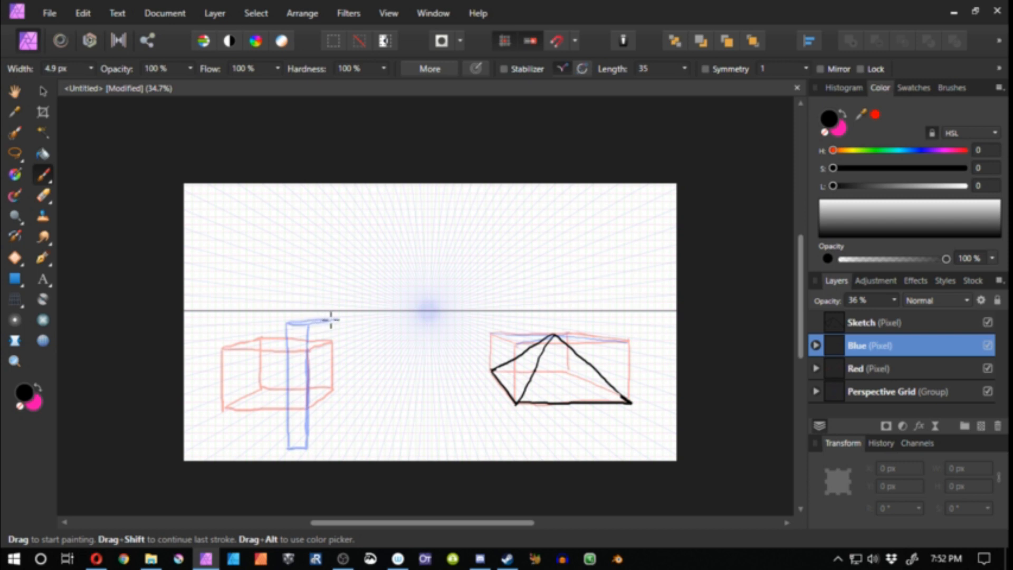
mouse_move(307, 447)
mouse_down()
mouse_move(360, 392)
mouse_move(330, 411)
mouse_up()
key(ctrl+z)
mouse_move(339, 318)
mouse_down()
mouse_move(337, 414)
mouse_move(330, 320)
mouse_move(329, 401)
mouse_up()
key(ctrl+z)
key(ctrl+z)
Trace the visible edges of the red box in black on the Sketch layer
key(alt+])
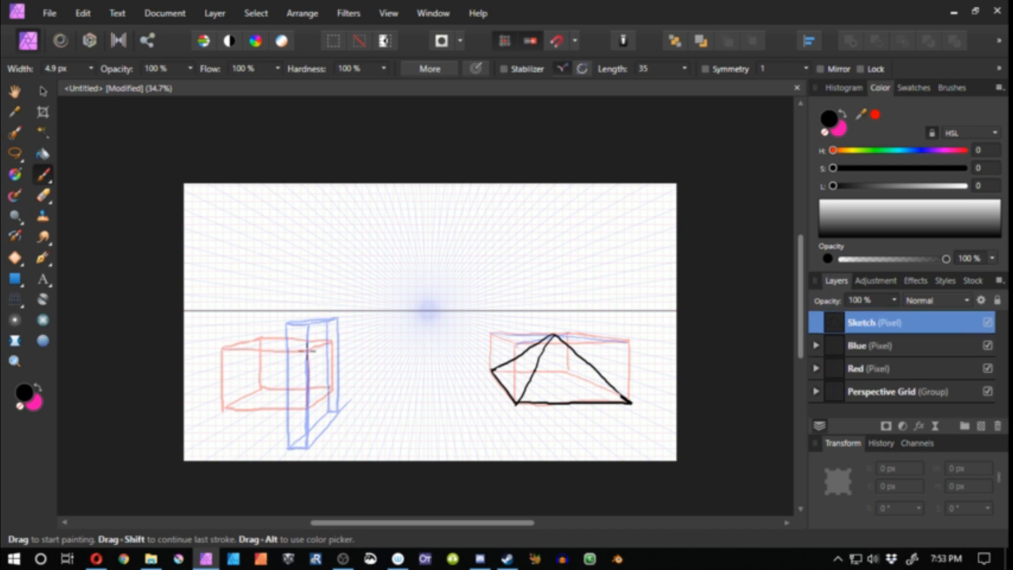
mouse_move(332, 341)
mouse_down()
mouse_move(332, 389)
mouse_move(309, 407)
mouse_move(222, 411)
mouse_move(222, 350)
mouse_up()
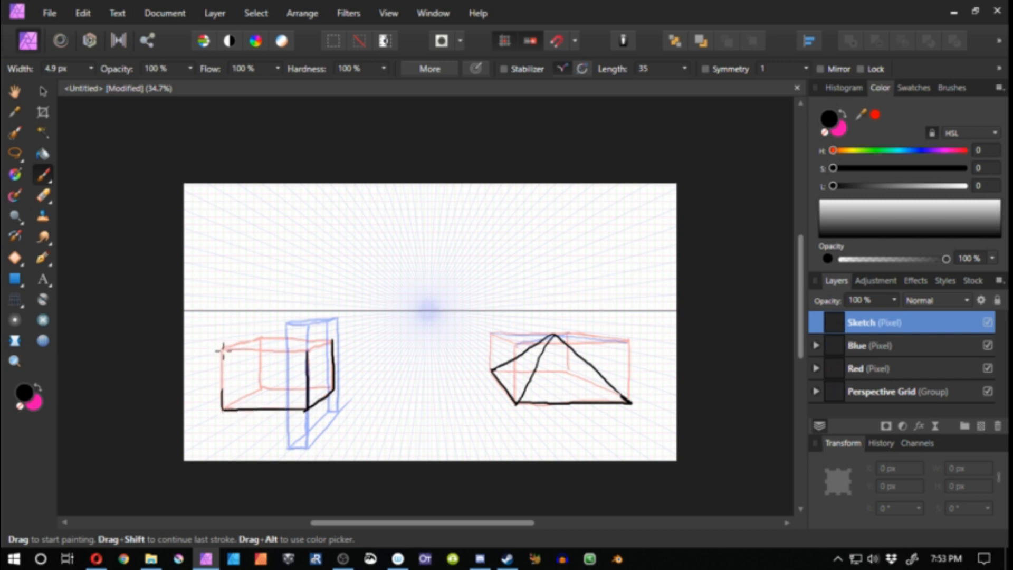
drag(307, 351, 222, 349)
key(ctrl+z)
mouse_move(331, 341)
mouse_down()
mouse_move(307, 351)
mouse_move(261, 338)
mouse_move(307, 324)
mouse_move(288, 339)
mouse_up()
Trace the parts of the tall box that show around the first box in black, and hide the Blue and Red layers
mouse_move(288, 411)
mouse_down()
mouse_move(288, 449)
mouse_move(287, 410)
mouse_move(288, 444)
mouse_move(306, 413)
mouse_move(307, 424)
mouse_move(289, 449)
mouse_move(308, 449)
mouse_move(308, 411)
mouse_move(307, 449)
mouse_up()
key(ctrl+z)
key(ctrl+z)
drag(307, 449, 338, 413)
drag(338, 319, 338, 412)
mouse_move(308, 325)
mouse_down()
mouse_move(339, 316)
mouse_move(288, 323)
mouse_up()
click(988, 345)
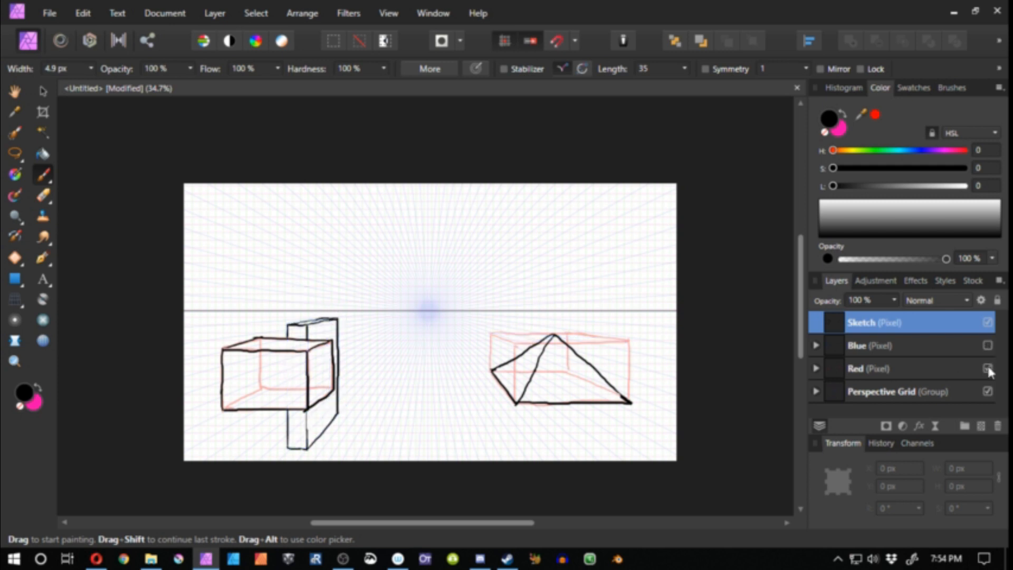
click(988, 369)
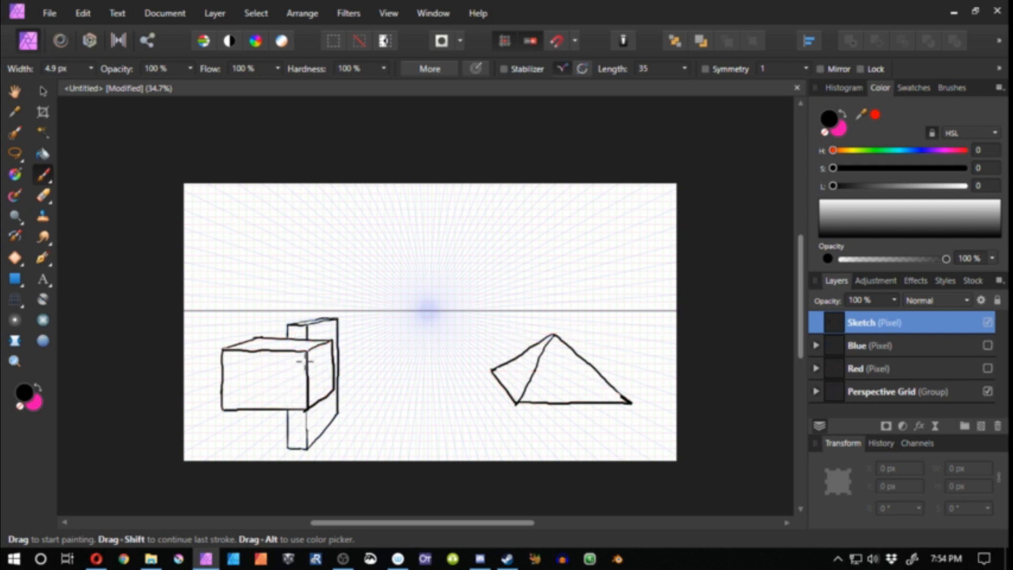
Try vertical strokes and large curves around the intersecting boxes, and undo them
mouse_move(306, 355)
mouse_down()
mouse_move(307, 303)
mouse_move(306, 460)
mouse_up()
mouse_move(306, 356)
mouse_down()
mouse_move(304, 303)
mouse_move(307, 404)
mouse_up()
key(ctrl+z)
mouse_move(221, 303)
mouse_down()
mouse_move(410, 301)
mouse_move(329, 313)
mouse_up()
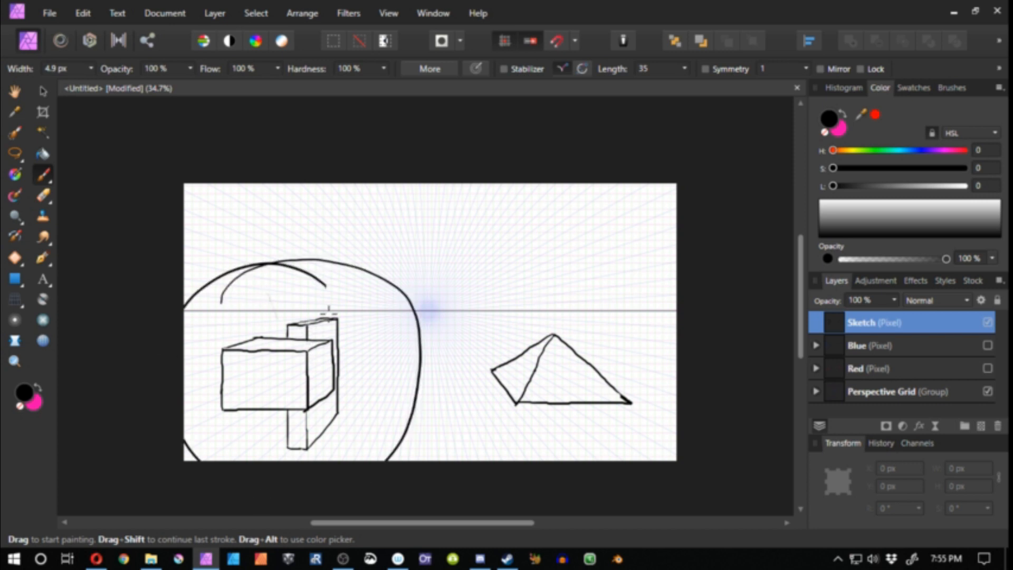
key(ctrl+z)
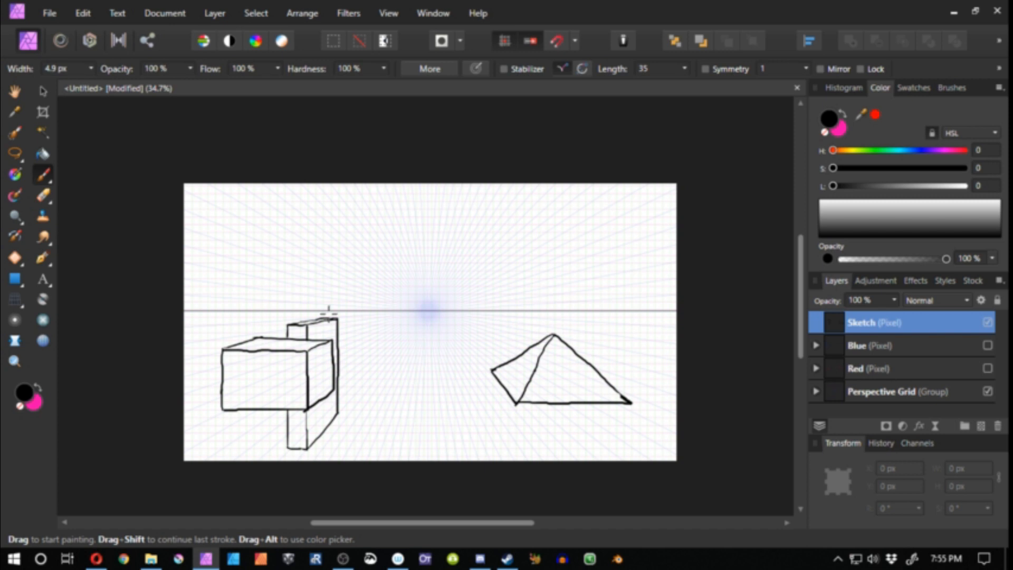
Try test strokes and scribbled shading over the tall box's visible faces, and undo them
drag(466, 236, 468, 290)
key(ctrl+z)
mouse_move(311, 338)
mouse_down()
mouse_move(335, 358)
mouse_move(232, 369)
mouse_move(250, 394)
mouse_up()
key(ctrl+z)
mouse_move(333, 320)
mouse_down()
mouse_move(295, 323)
mouse_move(331, 331)
mouse_move(337, 377)
mouse_move(300, 416)
mouse_up()
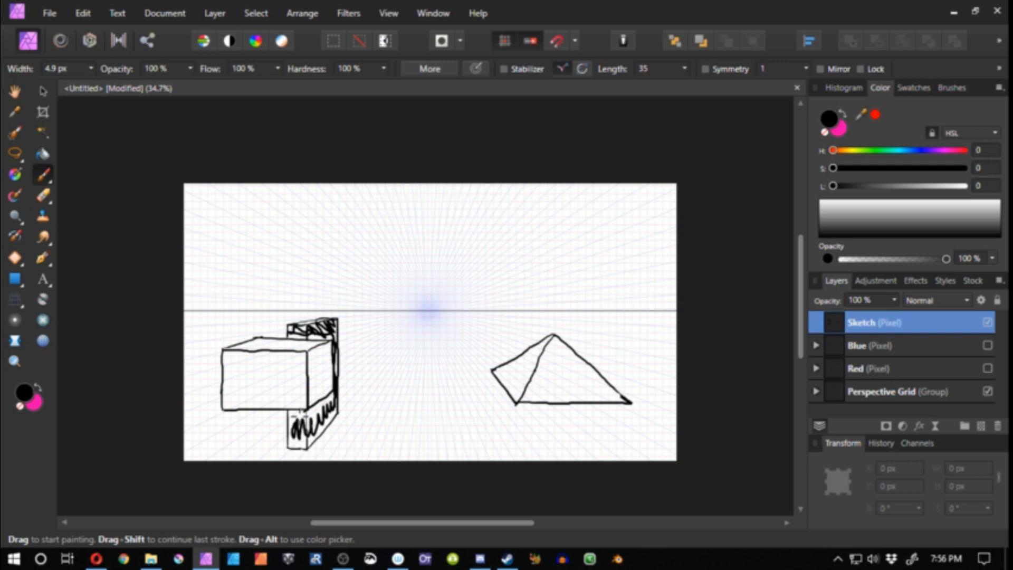
key(ctrl+z)
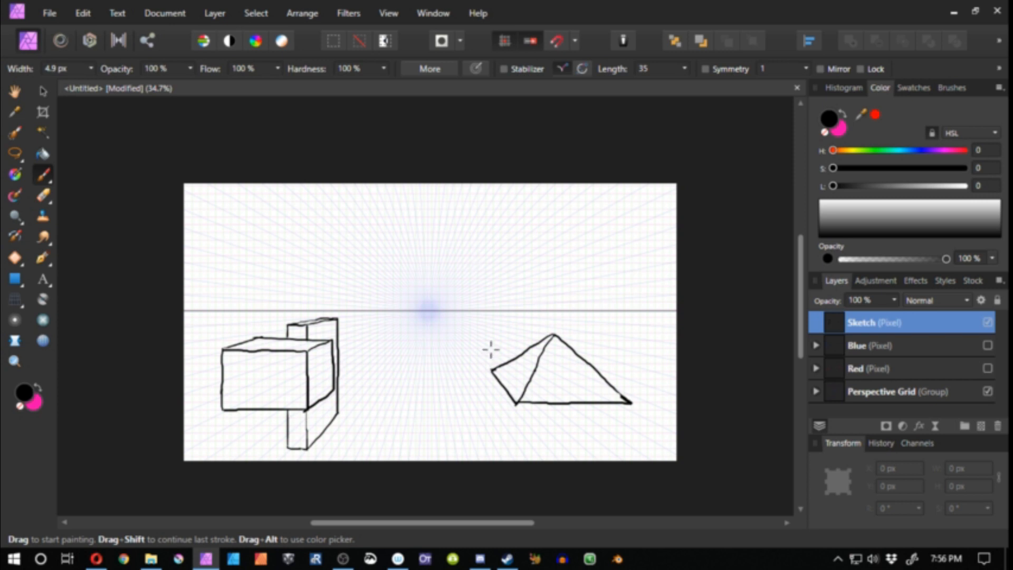
Draw a standing stick figure with its head at the horizon, beside the pyramid
drag(481, 289, 477, 305)
drag(483, 306, 460, 322)
drag(484, 307, 490, 337)
drag(473, 306, 482, 382)
drag(471, 360, 463, 415)
drag(481, 382, 479, 422)
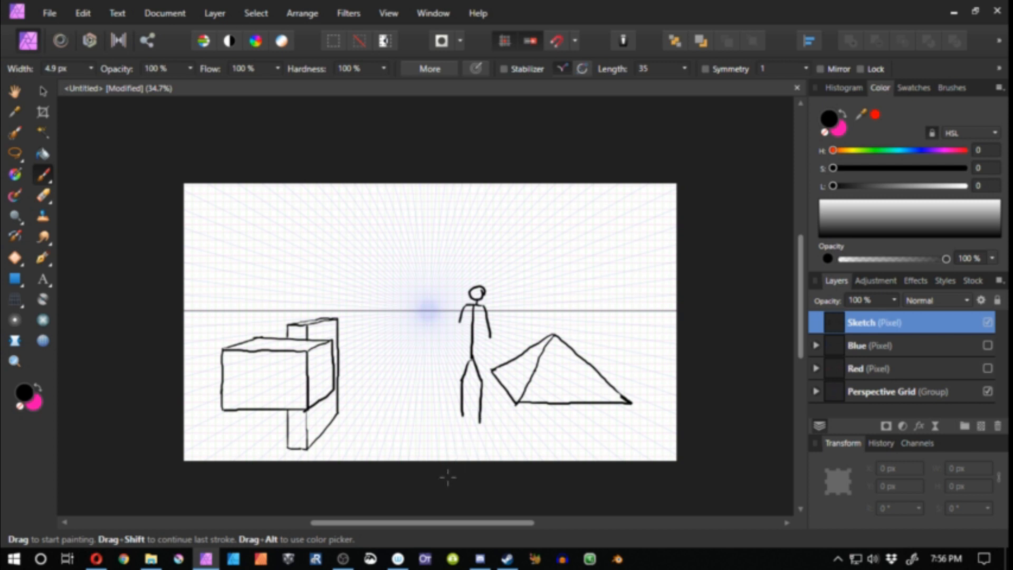
Undo all the strokes of the stick figure
key(ctrl+z)
key(ctrl+z)
key(ctrl+z)
key(ctrl+z)
key(ctrl+z)
key(ctrl+z)
key(ctrl+z)
key(ctrl+z)
key(ctrl+z)
key(ctrl+z)
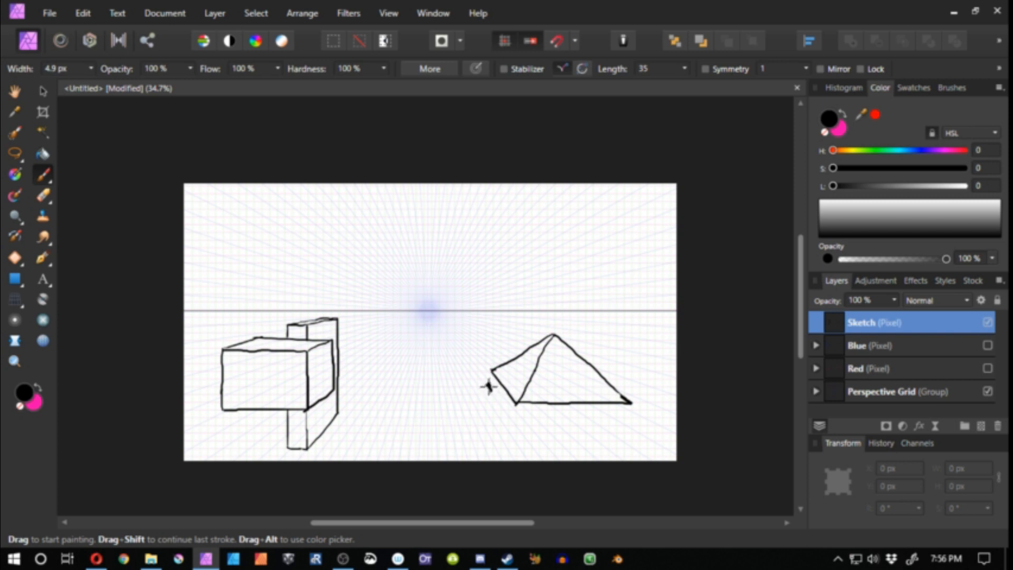
Undo the small mark beside the pyramid and the hiding of the Red and Blue layers
drag(489, 386, 487, 389)
key(ctrl+z)
key(ctrl+z)
key(ctrl+z)
key(ctrl+z)
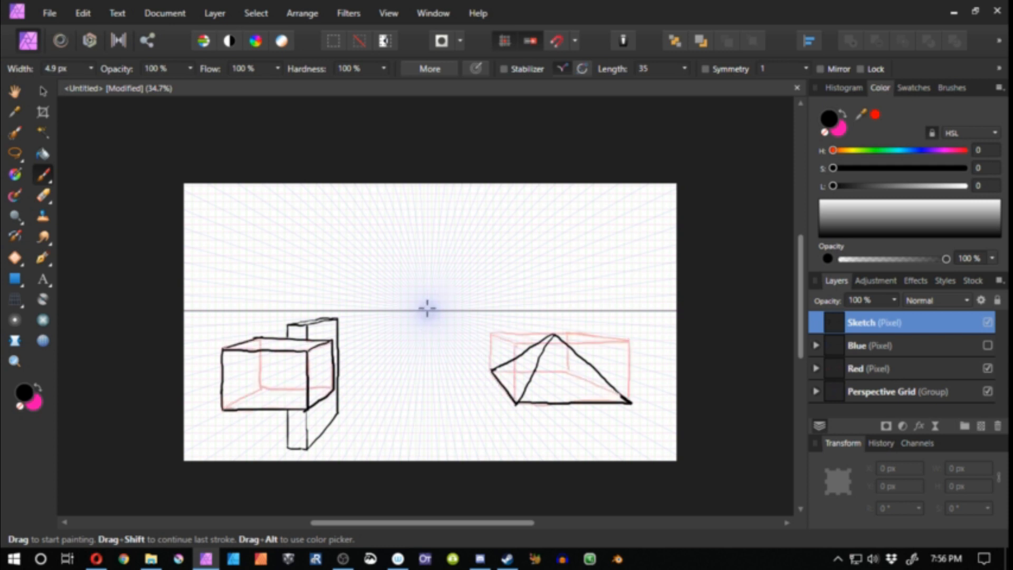
Lasso all the drawn shapes, delete them from the Sketch, Blue and Red layers, and deselect
key(l)
mouse_move(194, 369)
mouse_down()
mouse_move(694, 365)
mouse_move(232, 460)
mouse_up()
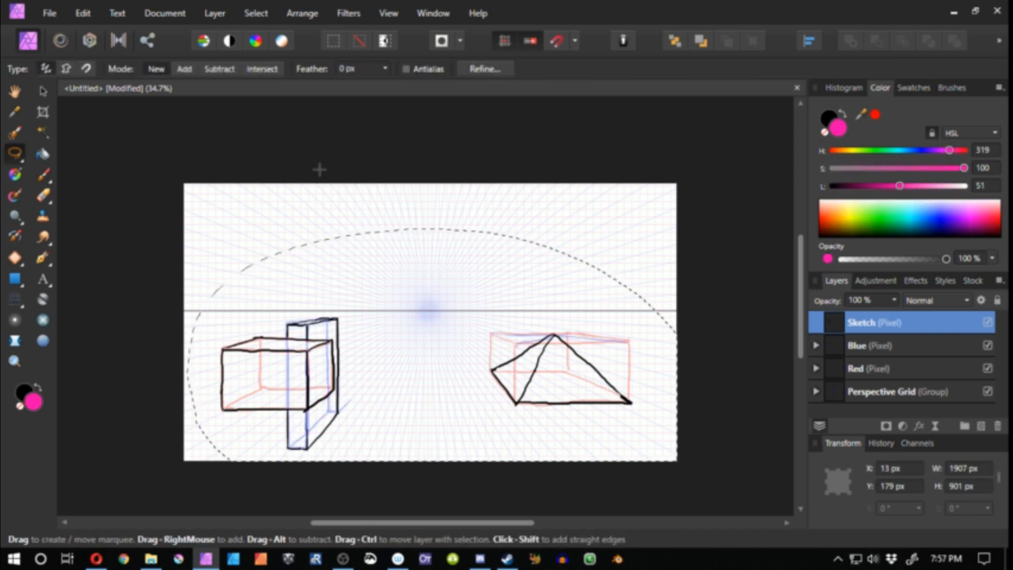
key(Delete)
click(870, 346)
key(Delete)
click(860, 368)
key(Delete)
key(ctrl+d)
Paint a rectangle on the Red layer below the horizon, left of the vanishing point, as a new box's front face
key(b)
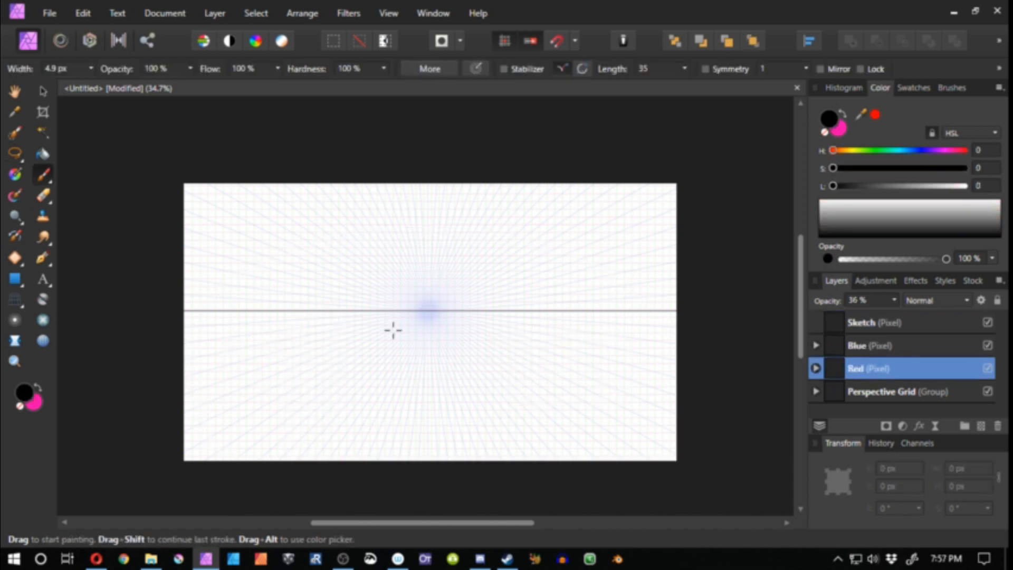
drag(291, 334, 291, 384)
key(ctrl+z)
drag(289, 331, 289, 396)
key(ctrl+z)
mouse_move(297, 342)
mouse_down()
mouse_move(297, 401)
mouse_move(298, 340)
mouse_move(202, 343)
mouse_move(218, 401)
mouse_up()
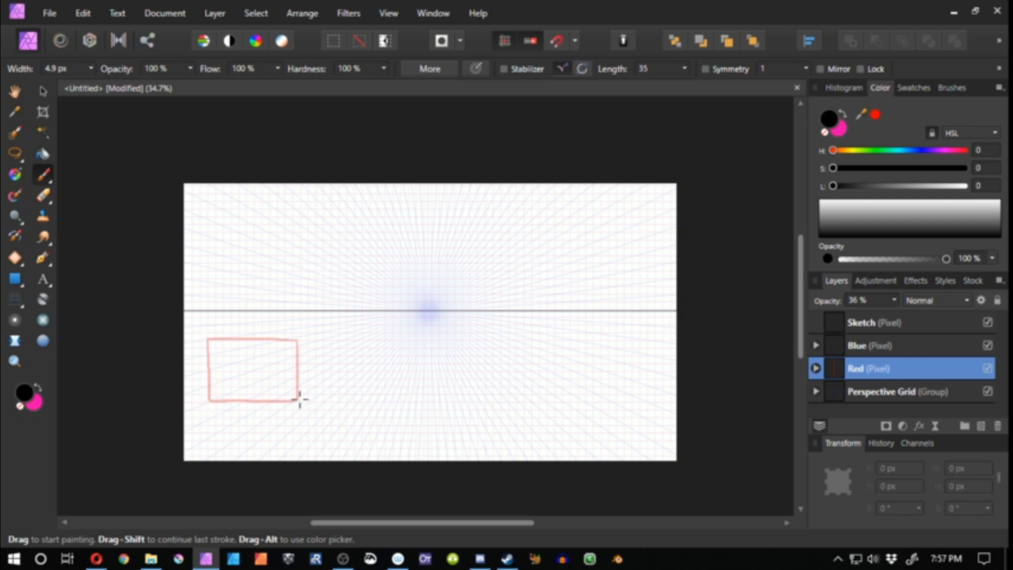
Paint the box's receding bottom edges toward the vanishing point and its far right vertical edge on the Red layer
key(ctrl+z)
drag(298, 400, 342, 372)
mouse_move(217, 401)
mouse_down()
mouse_move(273, 374)
mouse_move(217, 400)
mouse_up()
key(ctrl+z)
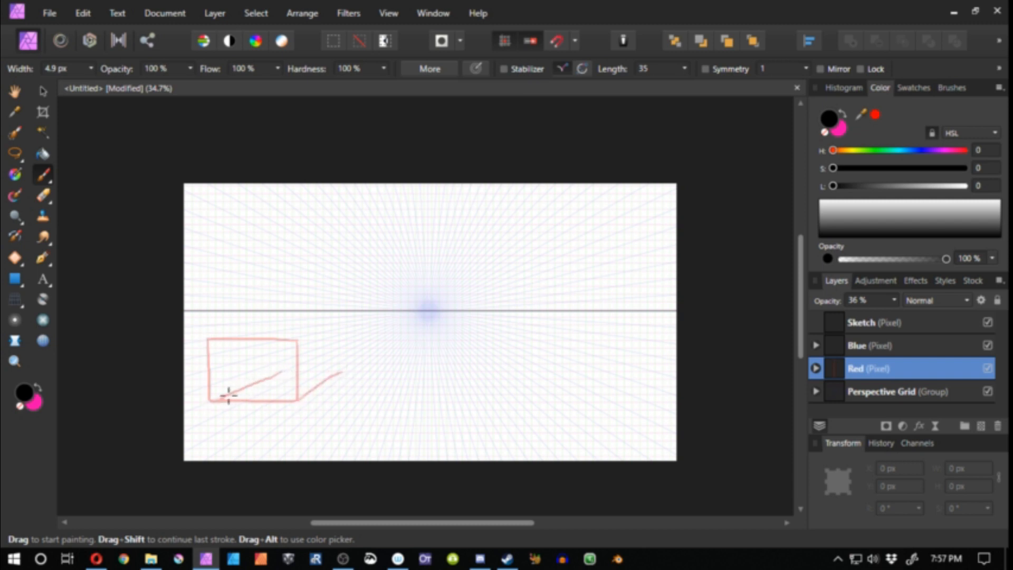
mouse_move(342, 372)
mouse_down()
mouse_move(286, 371)
mouse_move(341, 373)
mouse_move(340, 339)
mouse_move(338, 364)
mouse_move(296, 336)
mouse_move(340, 335)
mouse_move(339, 332)
mouse_up()
Complete the see-through box's receding top edges and back face, and erase the overshooting line ends at its rear top corner
key(ctrl+space)
click(266, 369)
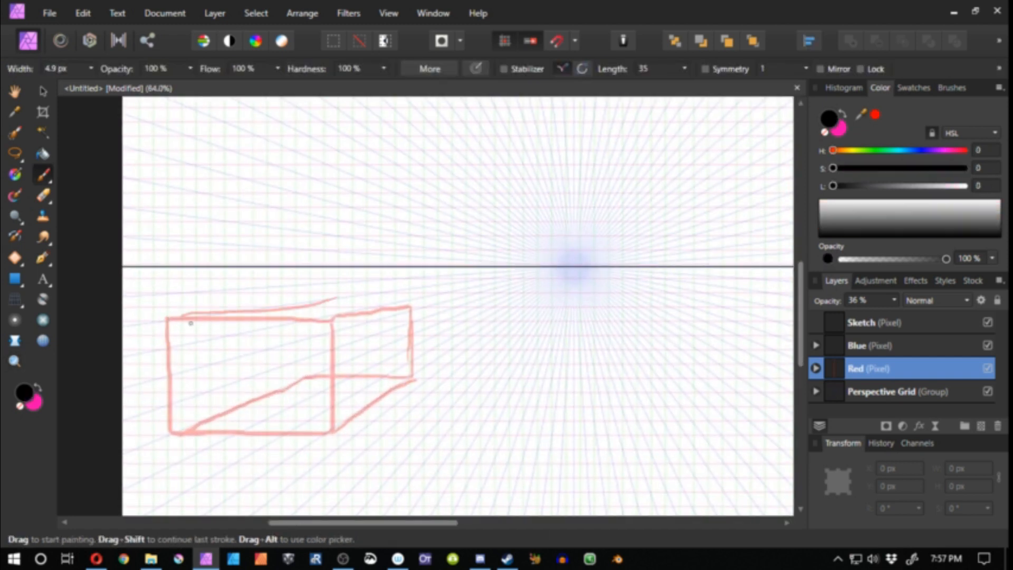
mouse_move(192, 321)
mouse_down()
mouse_move(349, 295)
mouse_move(280, 300)
mouse_move(309, 378)
mouse_up()
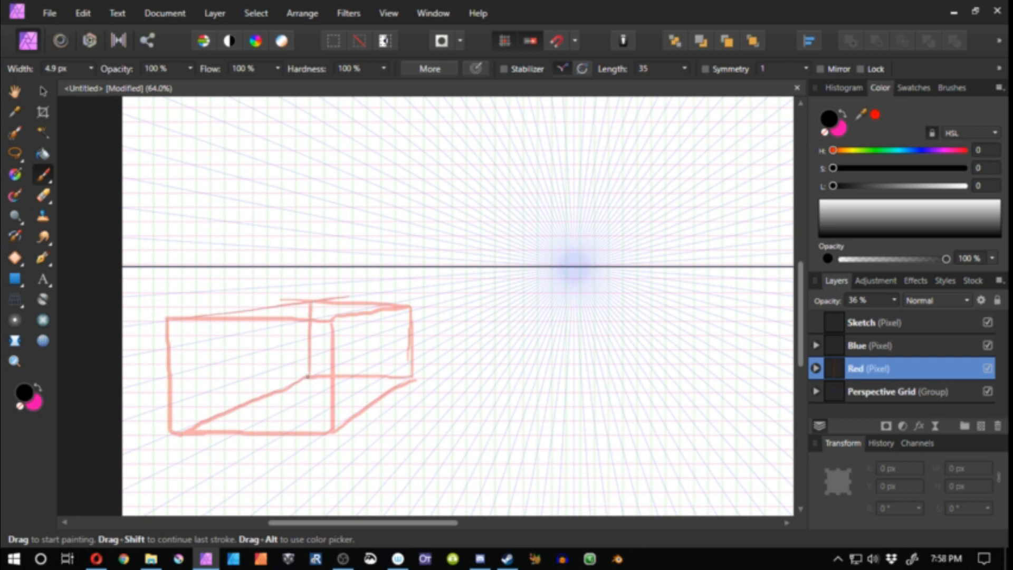
key(e)
drag(309, 300, 279, 299)
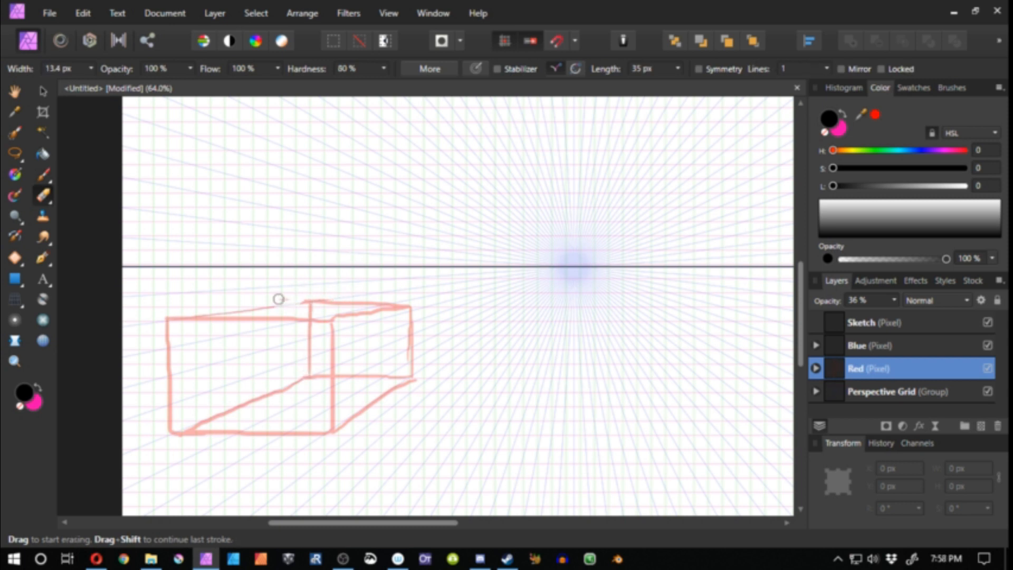
On the Blue layer, paint crossing diagonals between the opposite corners of the box's floor
key(alt+bracketright)
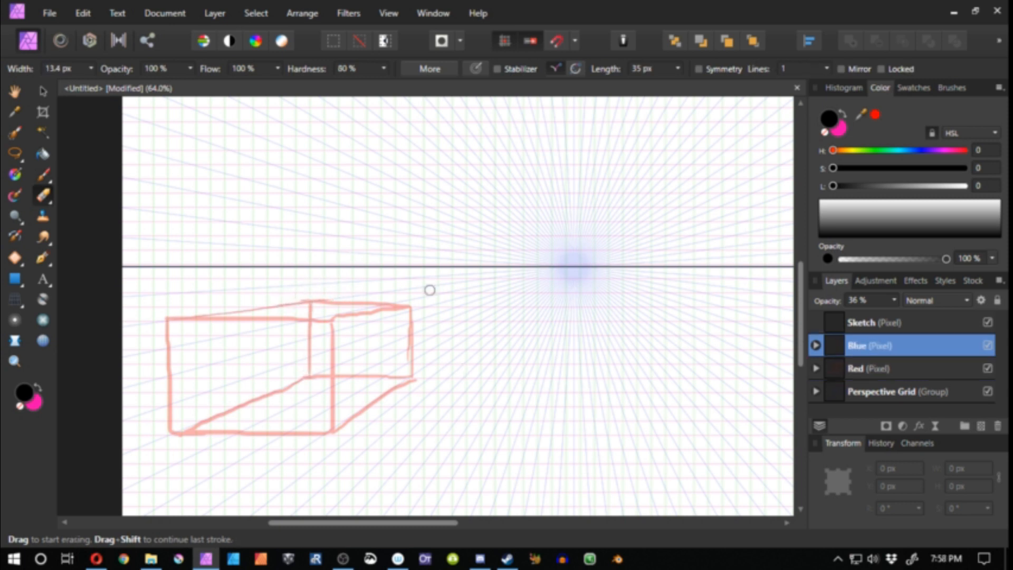
key(b)
drag(305, 376, 329, 434)
drag(185, 431, 408, 380)
drag(316, 400, 324, 271)
key(ctrl+z)
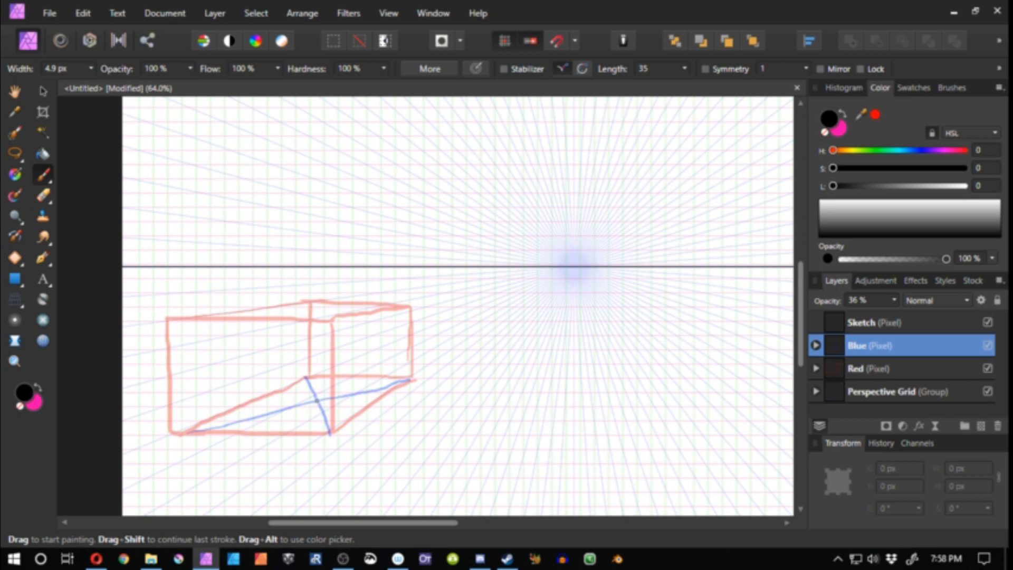
drag(316, 401, 283, 419)
drag(309, 405, 264, 433)
mouse_move(317, 400)
mouse_down()
mouse_move(361, 377)
mouse_move(258, 440)
mouse_up()
key(ctrl+z)
key(ctrl+z)
key(ctrl+z)
key(ctrl+z)
key(ctrl+z)
Paint a blue centre line on the box's floor through the diagonals' crossing, from the back edge to the front edge
drag(362, 376, 286, 417)
key(ctrl+z)
drag(359, 376, 264, 433)
click(359, 375)
key(ctrl+z)
key(ctrl+z)
Paint blue verticals rising from both ends of the floor's centre line and join their tops with a roof ridge line
mouse_move(361, 375)
mouse_down()
mouse_move(362, 261)
mouse_move(361, 286)
mouse_up()
mouse_move(264, 433)
mouse_down()
mouse_move(263, 328)
mouse_move(272, 325)
mouse_move(263, 339)
mouse_move(261, 247)
mouse_move(330, 249)
mouse_up()
key(ctrl+z)
key(ctrl+z)
drag(260, 247, 353, 251)
key(ctrl+z)
drag(260, 246, 352, 253)
key(ctrl+z)
key(ctrl+z)
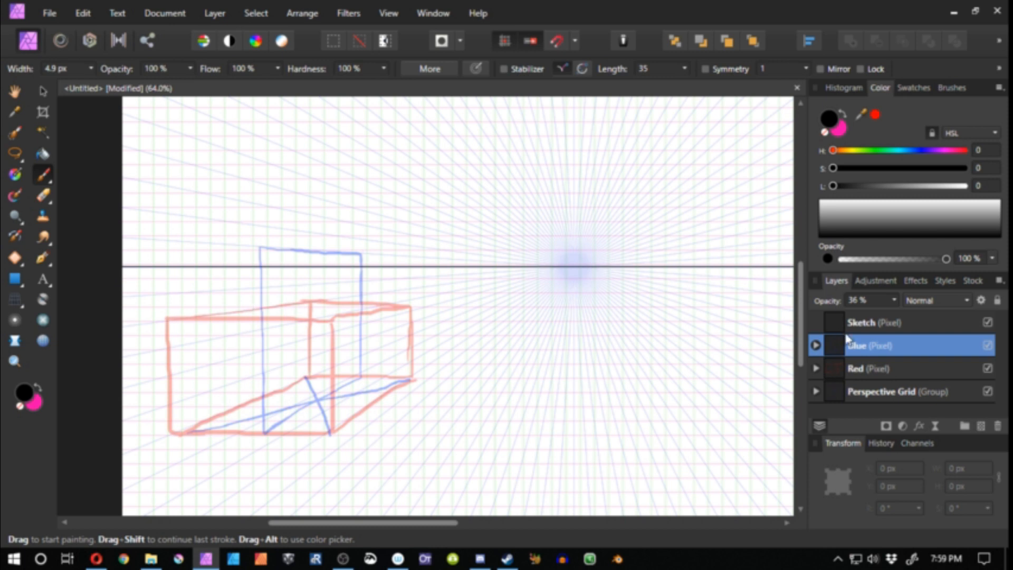
click(850, 367)
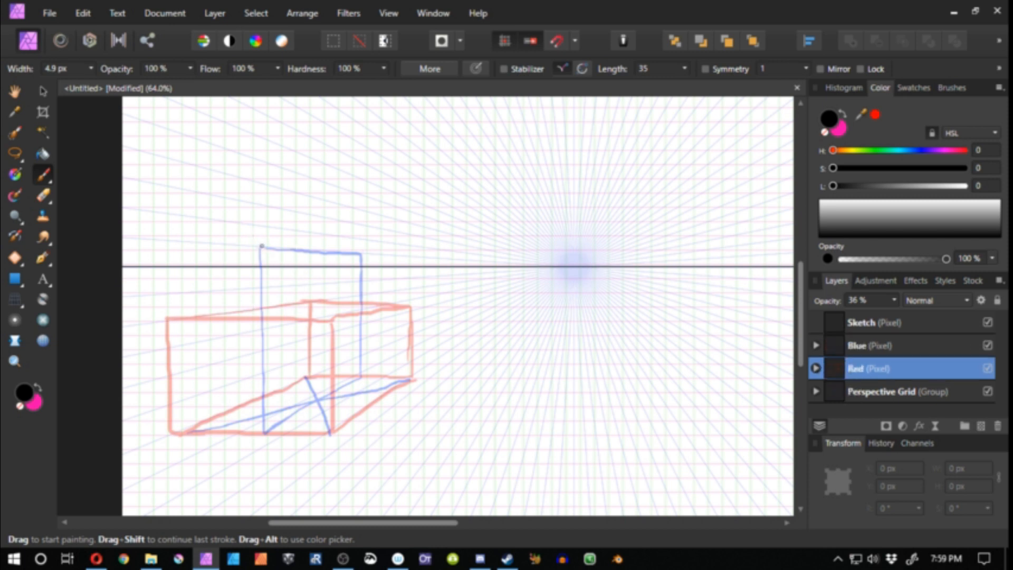
mouse_move(355, 252)
mouse_down()
mouse_move(239, 244)
mouse_move(369, 256)
mouse_move(330, 253)
mouse_up()
key(ctrl+z)
On the Blue layer, extend the ridge line past the front and paint the right front roof slope as a double-lined board
click(868, 346)
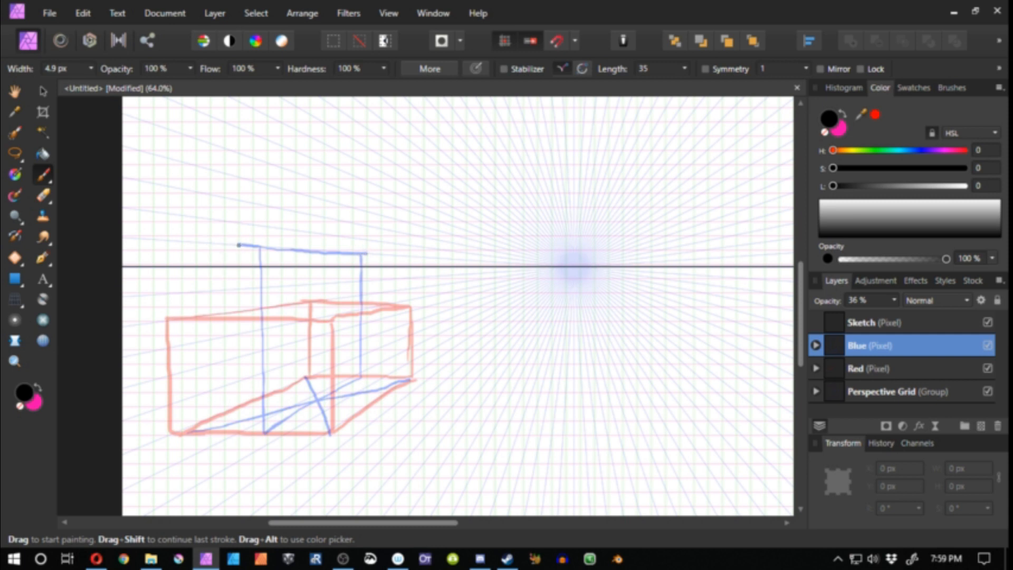
drag(239, 246, 342, 327)
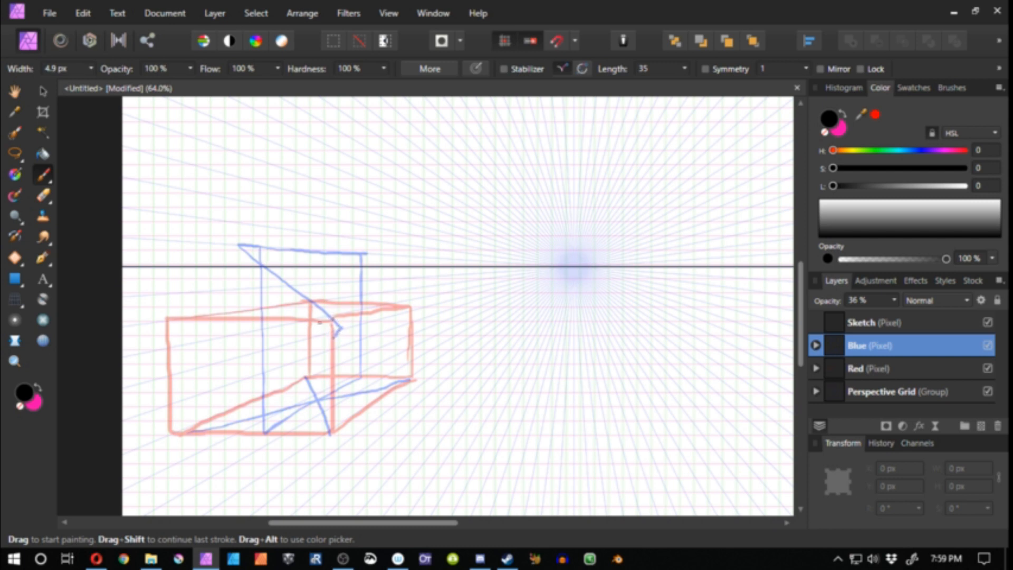
mouse_move(238, 246)
mouse_down()
mouse_move(229, 254)
mouse_move(299, 324)
mouse_up()
key(ctrl+z)
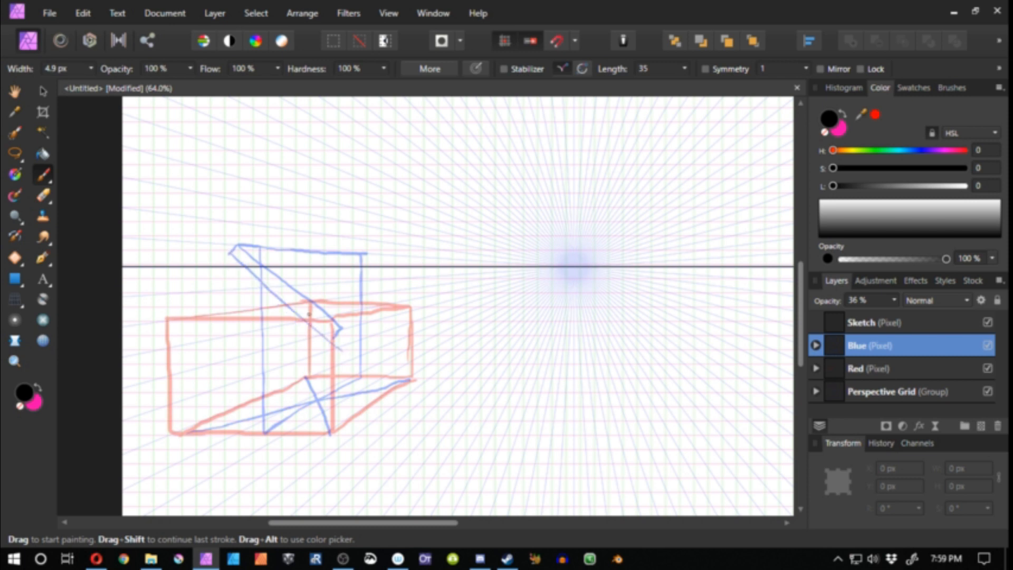
drag(230, 255, 331, 333)
key(ctrl+z)
drag(229, 254, 324, 330)
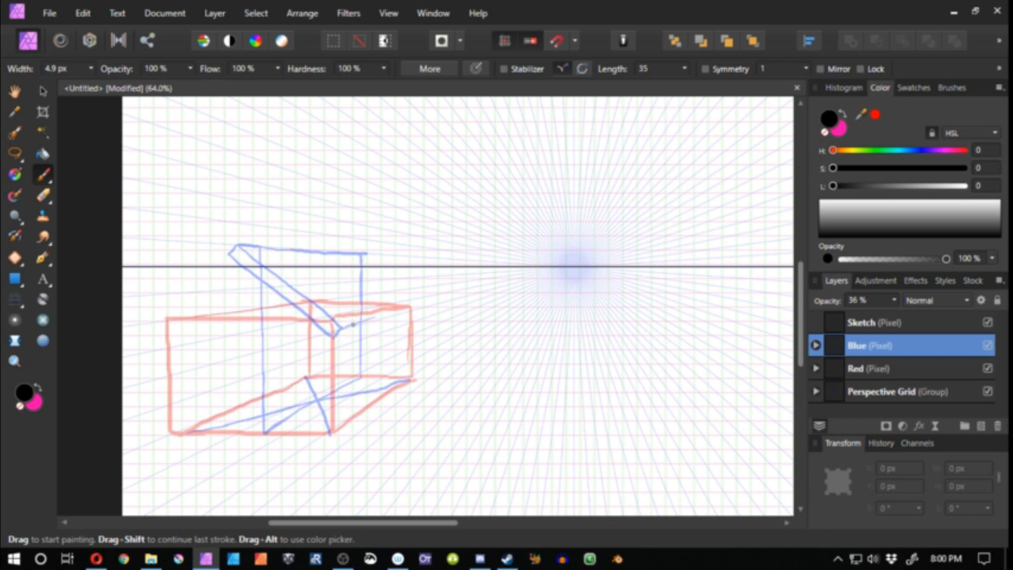
Paint two blue eave lines receding toward the vanishing point from the lower end of the right roof slope
drag(340, 330, 412, 306)
key(ctrl+z)
drag(347, 327, 435, 302)
drag(334, 337, 425, 309)
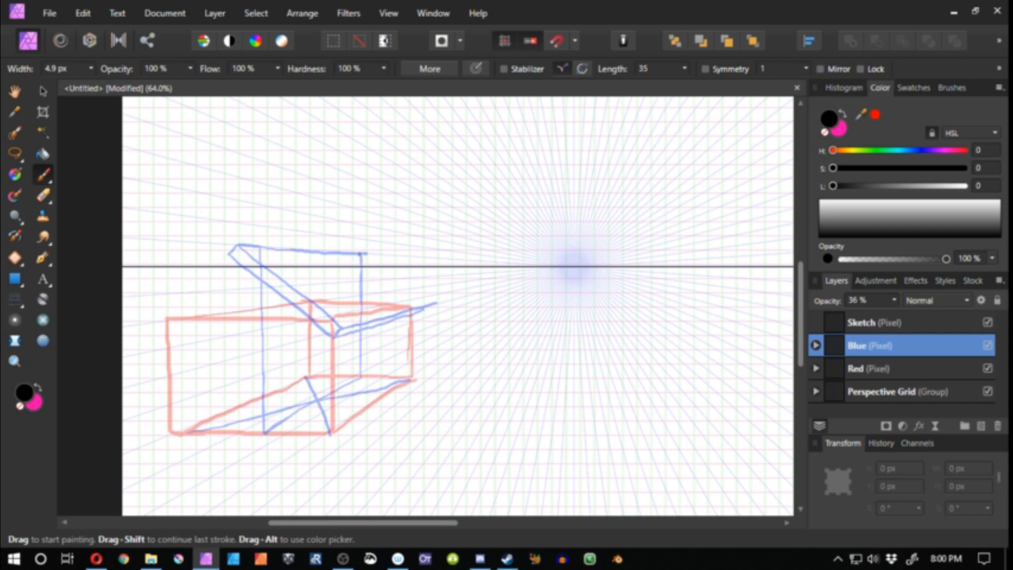
Paint the roof's rear sloping edge from the ridge's back end to the eave, and erase the eave lines' overshoot
drag(360, 254, 423, 301)
key(ctrl+z)
drag(363, 257, 408, 297)
key(ctrl+z)
drag(363, 256, 415, 306)
key(4)
key(e)
drag(429, 295, 413, 298)
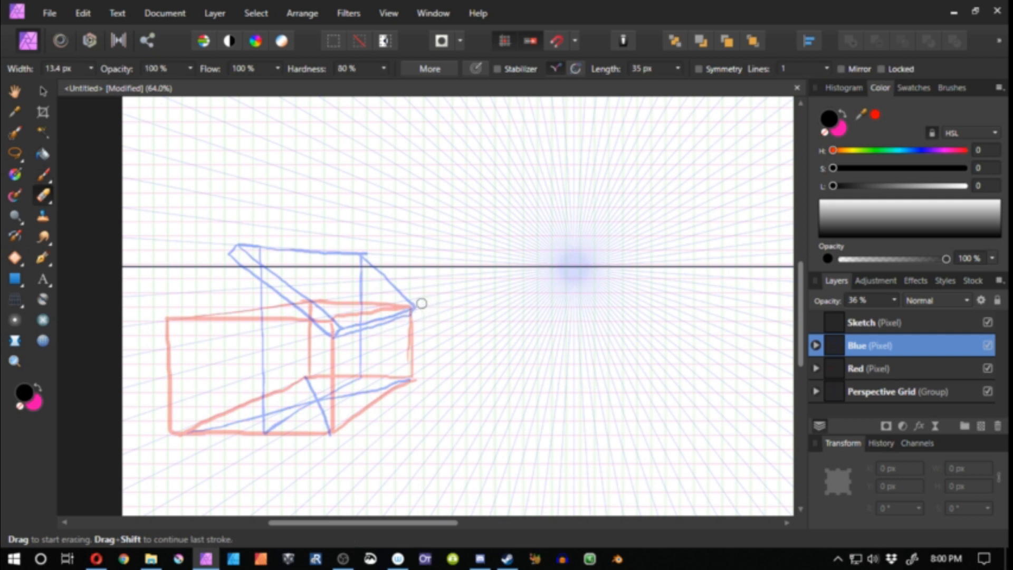
Paint the left front roof slope in blue as a double-lined board running from the ridge past the left wall
key(b)
key(0)
drag(230, 253, 162, 307)
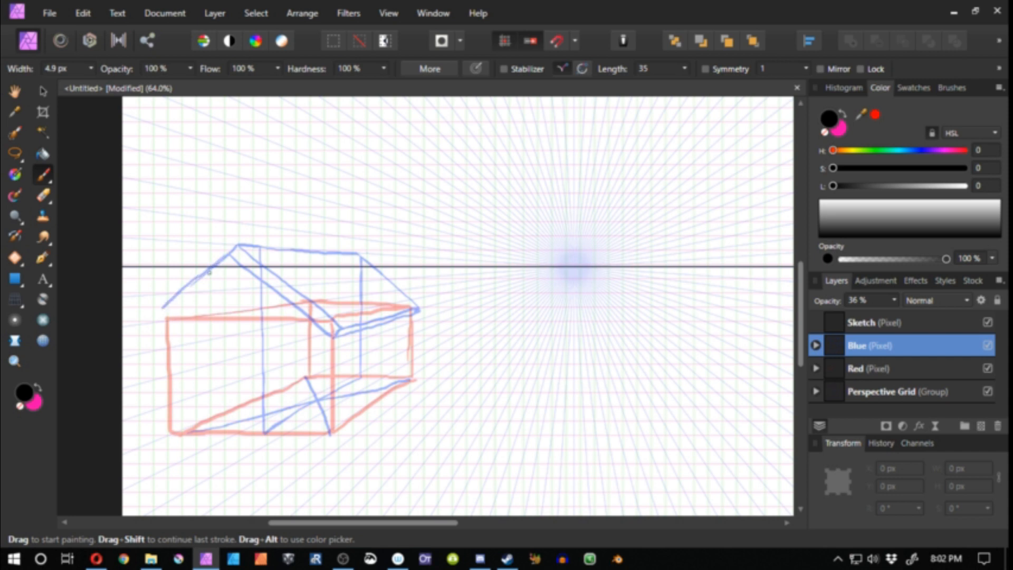
key(ctrl+z)
drag(236, 246, 153, 322)
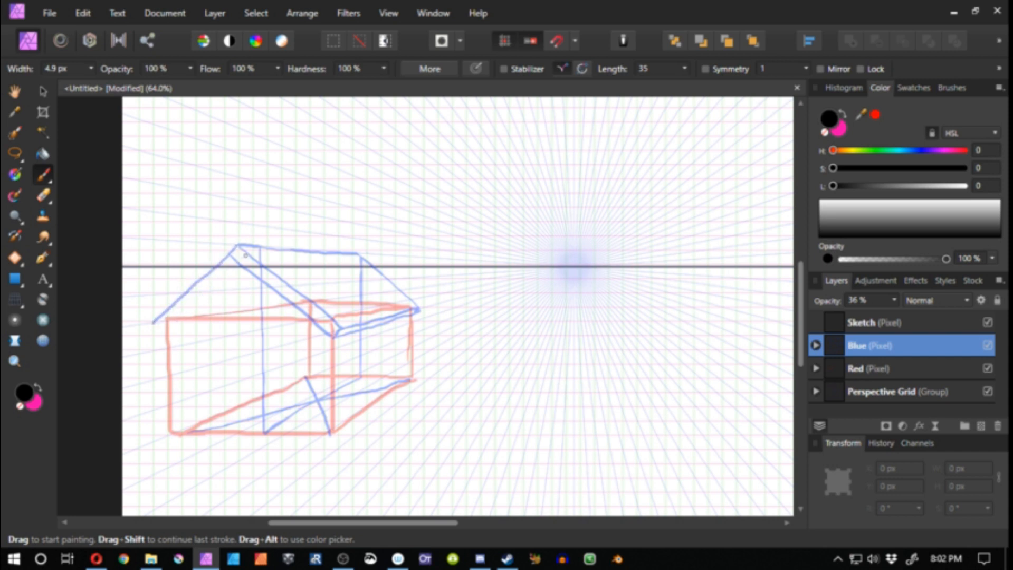
mouse_move(245, 255)
mouse_down()
mouse_move(154, 325)
mouse_move(188, 332)
mouse_up()
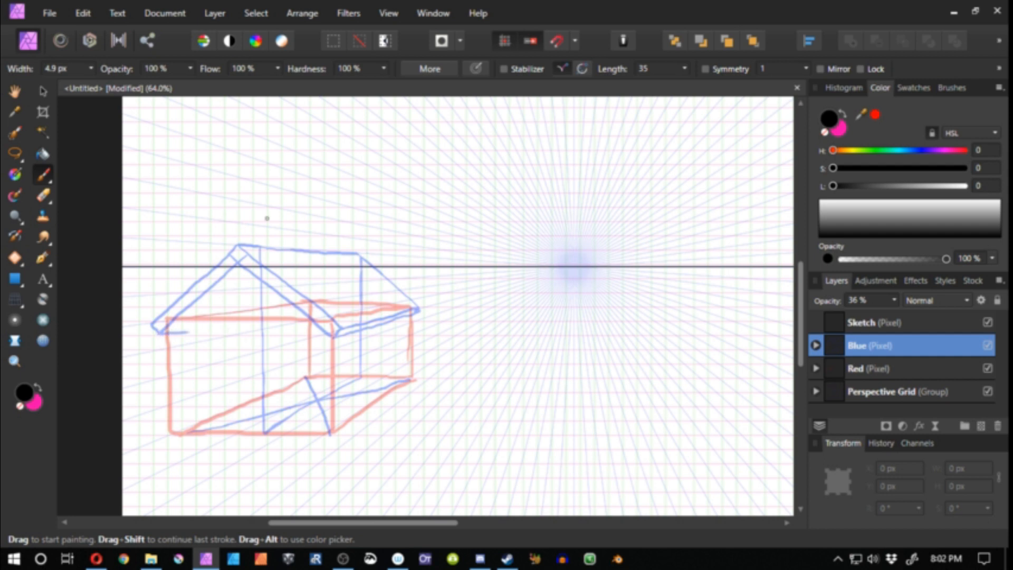
On the Sketch layer, begin the black outline with a short line at the top of the house's left wall edge
click(855, 324)
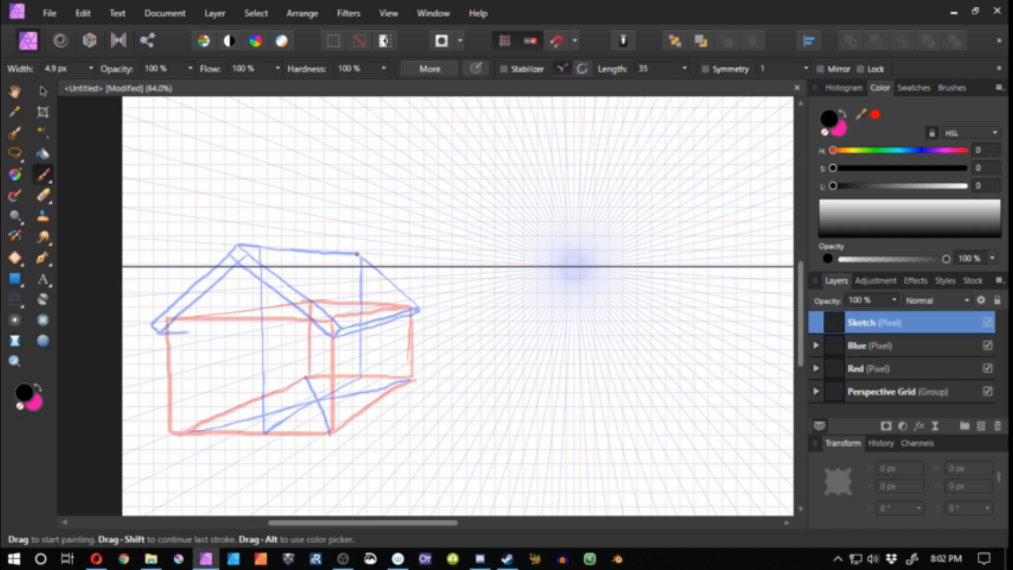
key(z)
click(211, 288)
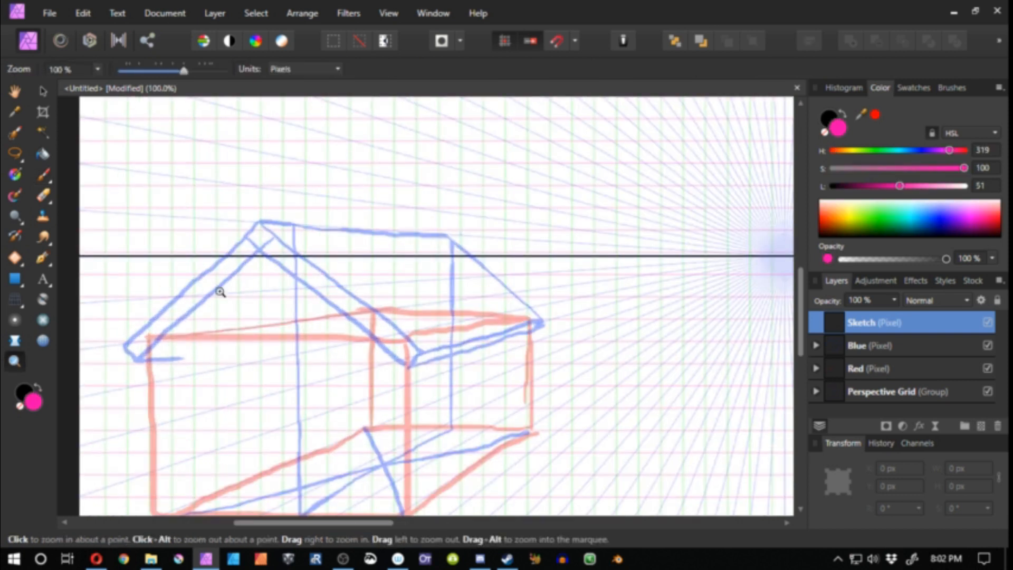
drag(176, 312, 274, 269)
key(b)
key(x)
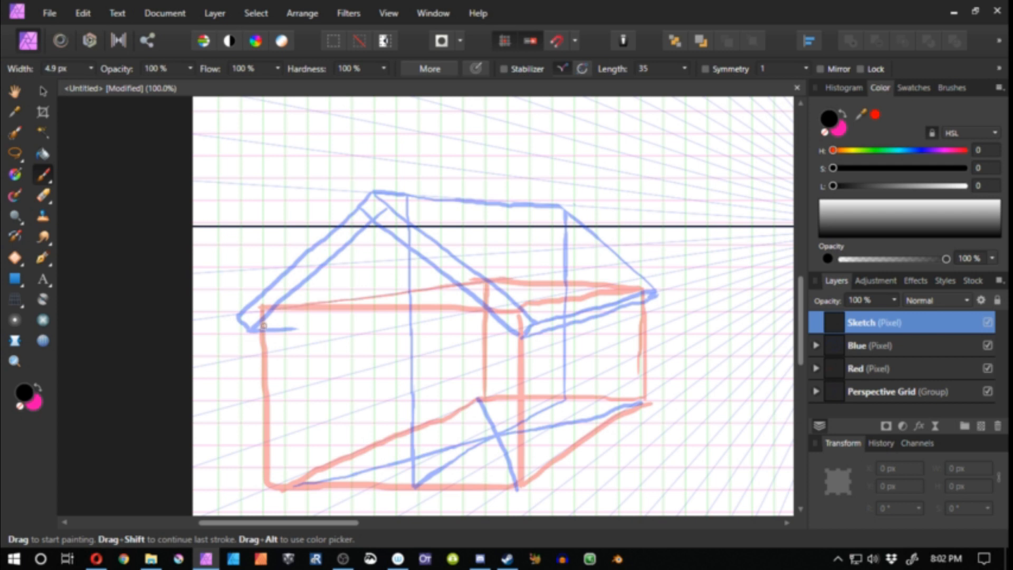
key(z)
drag(242, 346, 396, 350)
key(b)
mouse_move(283, 307)
mouse_down()
mouse_move(286, 323)
mouse_move(279, 316)
mouse_move(299, 316)
mouse_move(283, 327)
mouse_move(285, 341)
mouse_up()
key(ctrl+z)
key(ctrl+z)
Draw a black line from the top of the left wall up along the underside of the left roof slope
key(space)
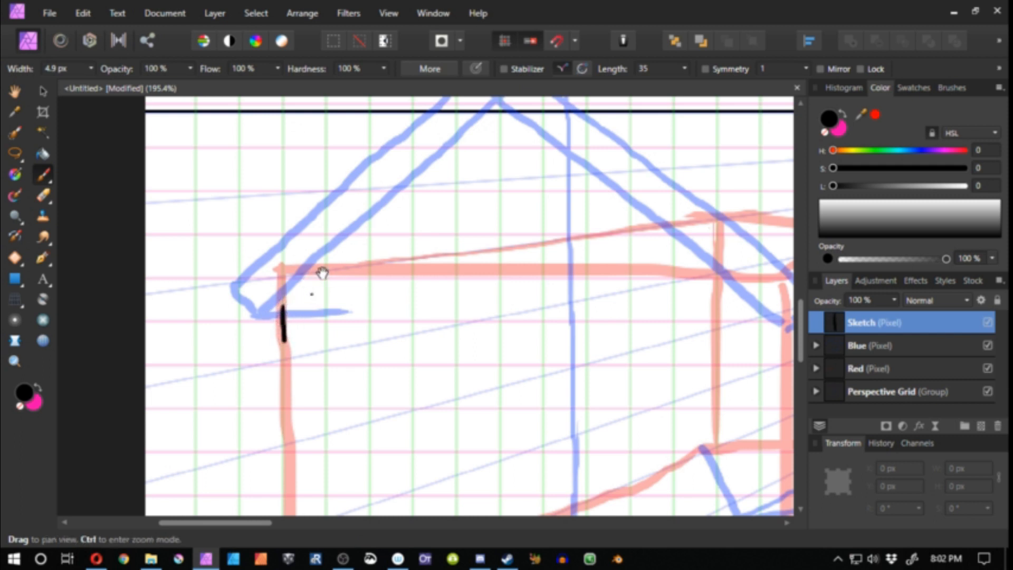
mouse_move(288, 303)
mouse_down()
mouse_move(255, 362)
mouse_move(362, 262)
mouse_move(303, 333)
mouse_move(341, 297)
mouse_up()
key(ctrl+z)
key(space)
key(ctrl+z)
drag(305, 332, 411, 236)
Outline the left eave's underside, the lower edge of the left roof board and the board's end in black
key(space)
drag(341, 284, 288, 178)
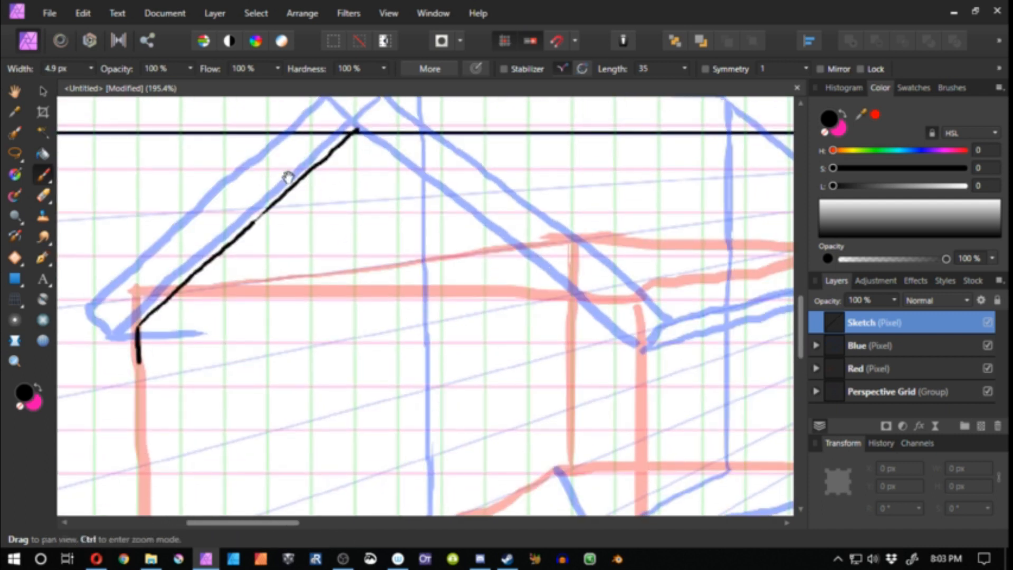
key(z)
key(z)
alt+click(343, 319)
key(space)
drag(213, 285, 312, 313)
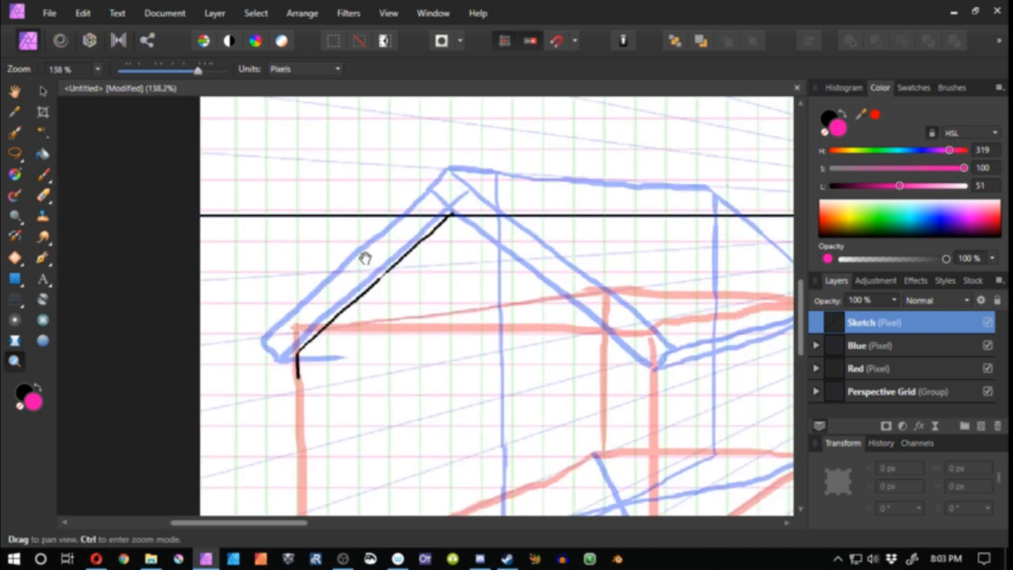
key(b)
key(x)
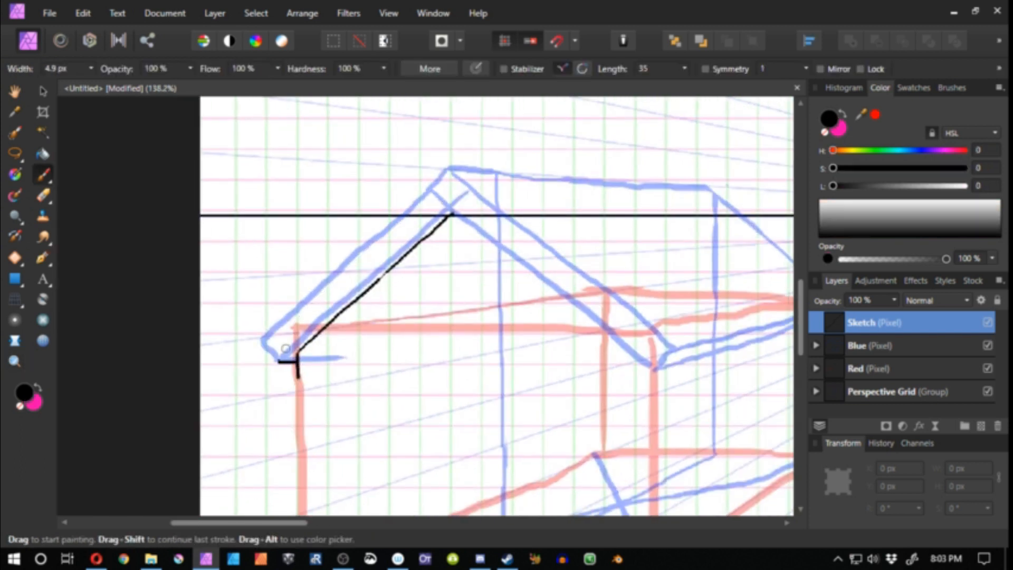
drag(444, 213, 365, 280)
drag(408, 244, 359, 285)
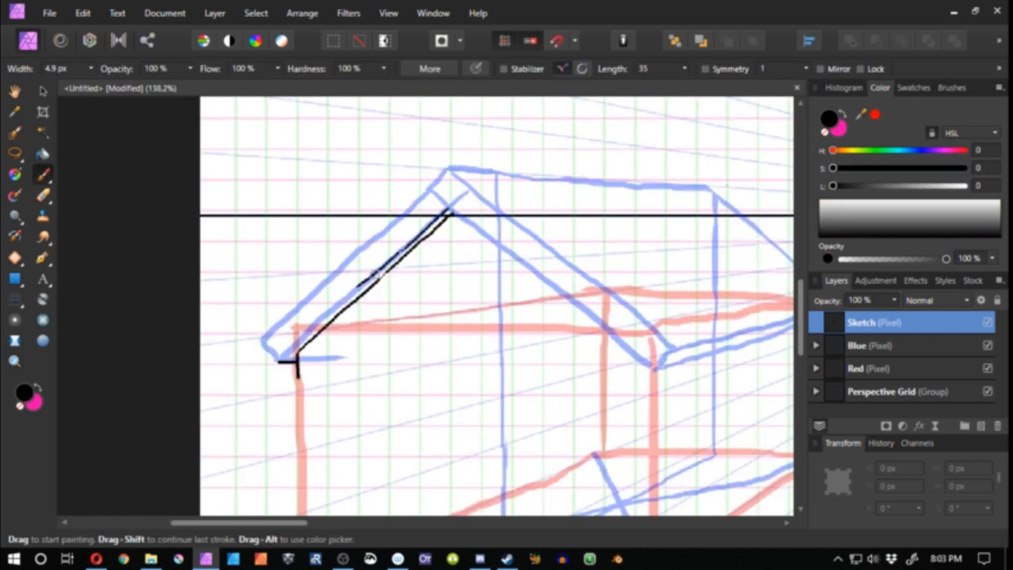
mouse_move(409, 244)
mouse_down()
mouse_move(295, 344)
mouse_move(267, 346)
mouse_up()
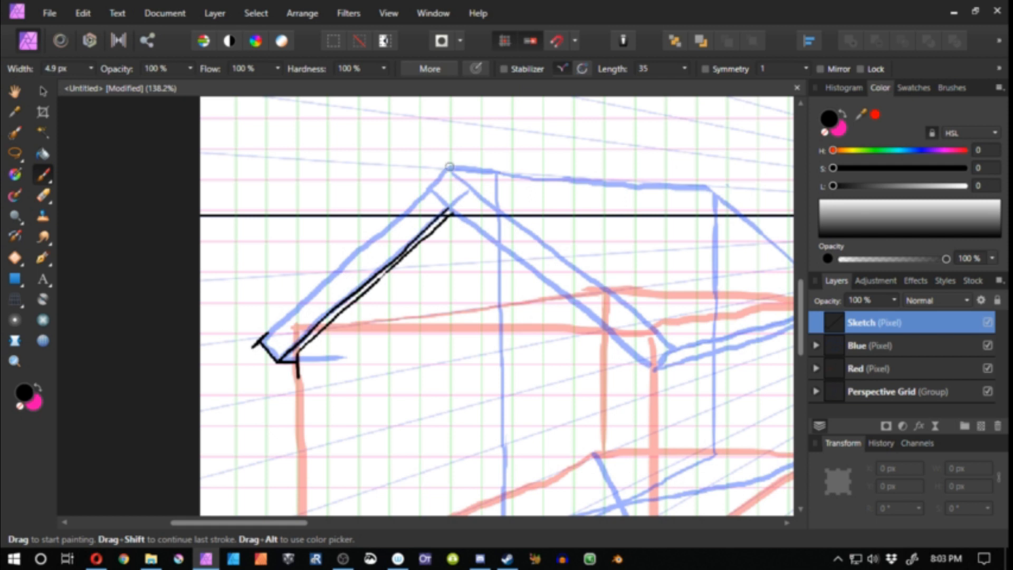
Outline the left and right roof slopes' upper edges and the receding upper eave line in black
drag(449, 167, 264, 337)
mouse_move(449, 167)
mouse_down()
mouse_move(235, 218)
mouse_move(280, 253)
mouse_up()
key(ctrl+z)
mouse_move(235, 218)
mouse_down()
mouse_move(454, 392)
mouse_move(283, 363)
mouse_move(430, 322)
mouse_up()
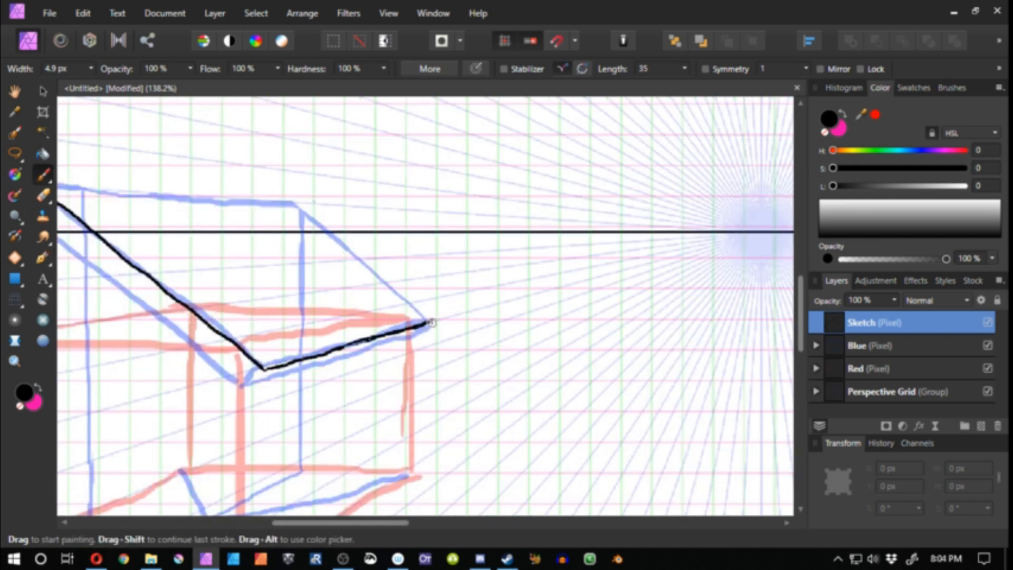
Outline the roof's rear sloping edge and the ridge line in black over the blue guides
drag(300, 207, 427, 320)
drag(428, 320, 630, 351)
drag(498, 235, 428, 229)
key(ctrl+z)
drag(237, 217, 474, 237)
drag(500, 235, 388, 229)
key(e)
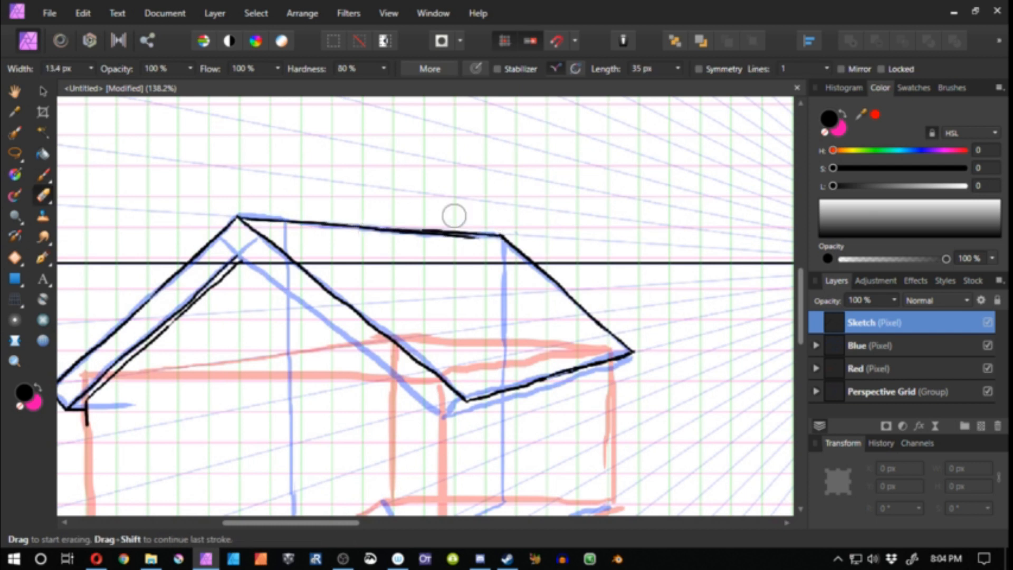
scroll(454, 215, down, 3)
key(b)
key(ctrl+z)
Outline the lower edge of the right roof board from below the peak to the eave corner, and close the board's end
drag(261, 165, 324, 201)
key(z)
key(b)
key(space)
drag(369, 247, 265, 265)
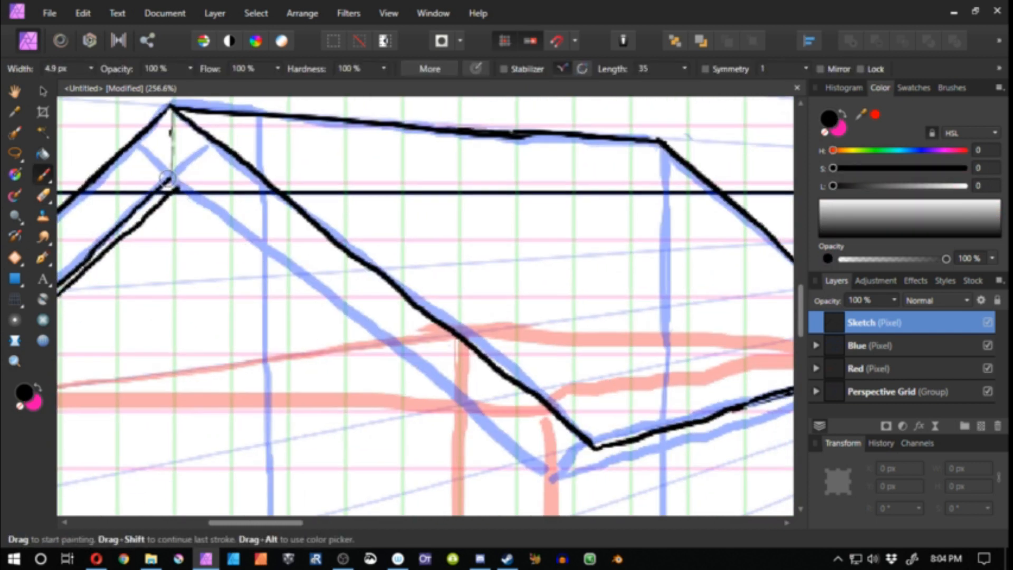
drag(174, 182, 418, 371)
key(space)
drag(476, 401, 345, 288)
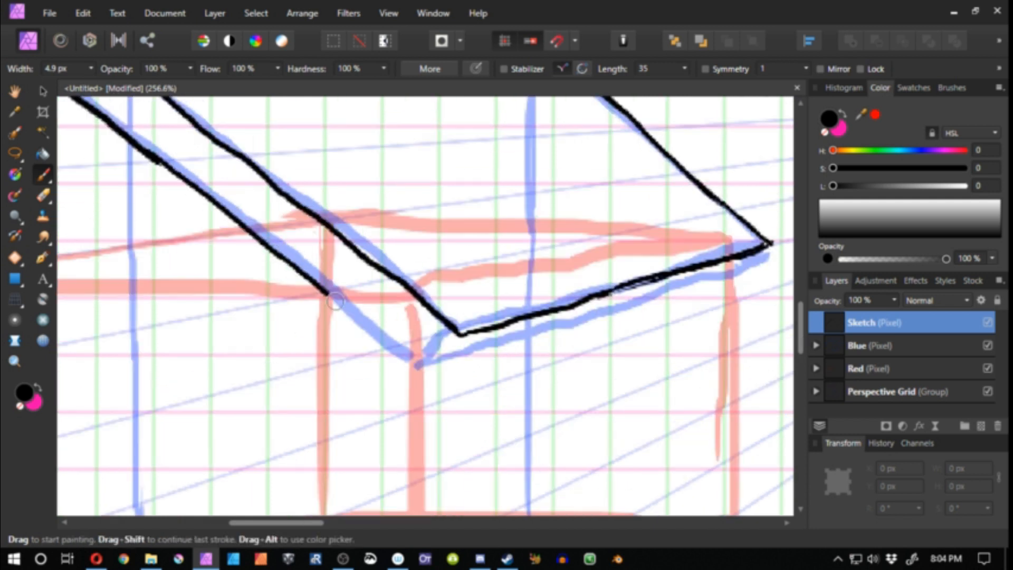
key(z)
mouse_move(463, 373)
mouse_down()
mouse_move(448, 342)
mouse_move(432, 368)
mouse_up()
key(b)
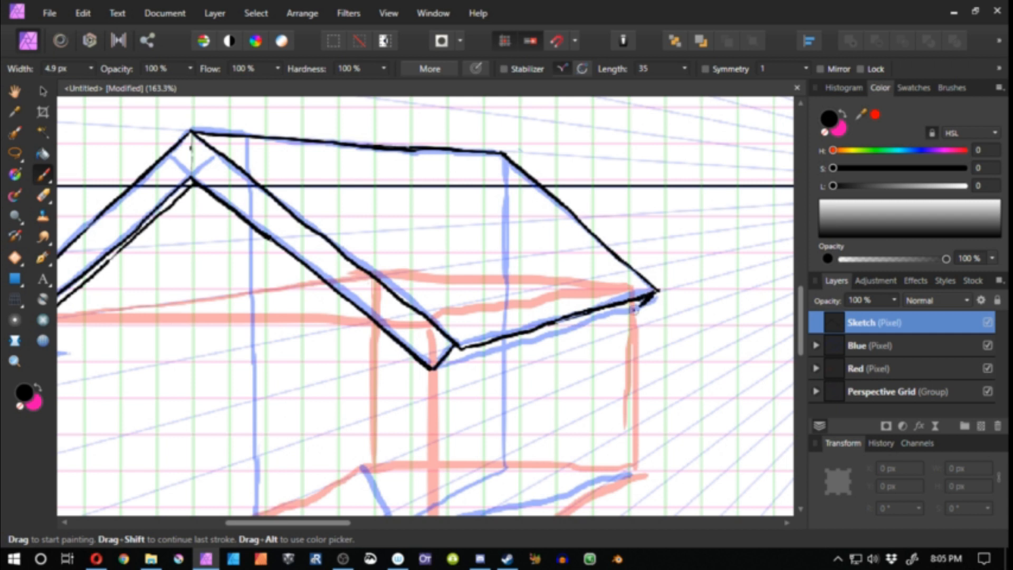
Draw the lower eave line in black from the roof's rear corner to the front corner, giving the roof thickness
drag(652, 296, 491, 355)
key(ctrl+z)
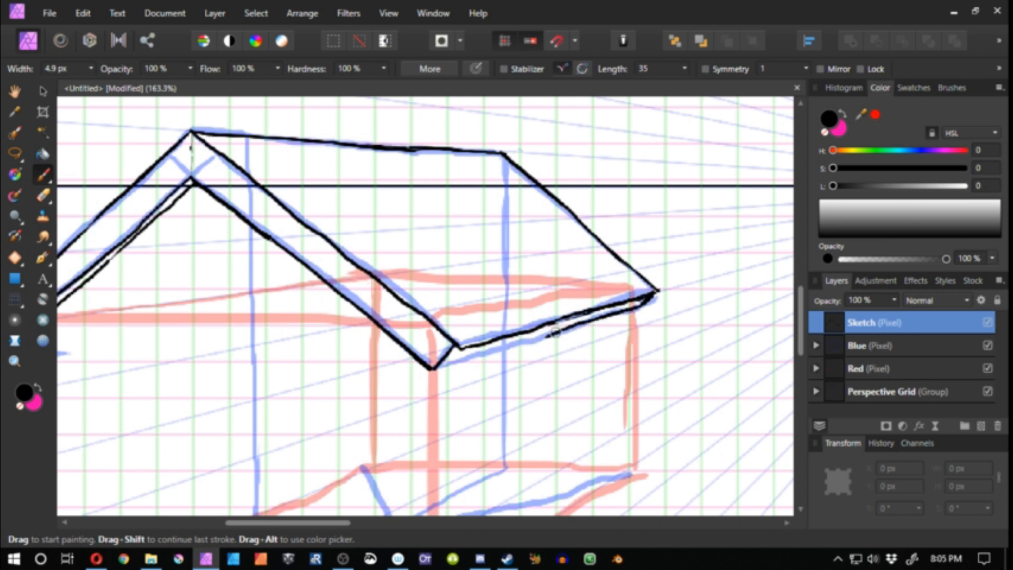
mouse_move(555, 334)
mouse_down()
mouse_move(438, 368)
mouse_move(492, 355)
mouse_up()
Outline the house's front wall in black along its left edge, bottom edge and right corner edge
mouse_move(419, 397)
mouse_down()
mouse_move(527, 322)
mouse_move(569, 318)
mouse_up()
key(z)
drag(451, 364, 300, 336)
key(b)
mouse_move(300, 336)
mouse_down()
mouse_move(316, 280)
mouse_move(268, 364)
mouse_move(270, 429)
mouse_move(562, 433)
mouse_up()
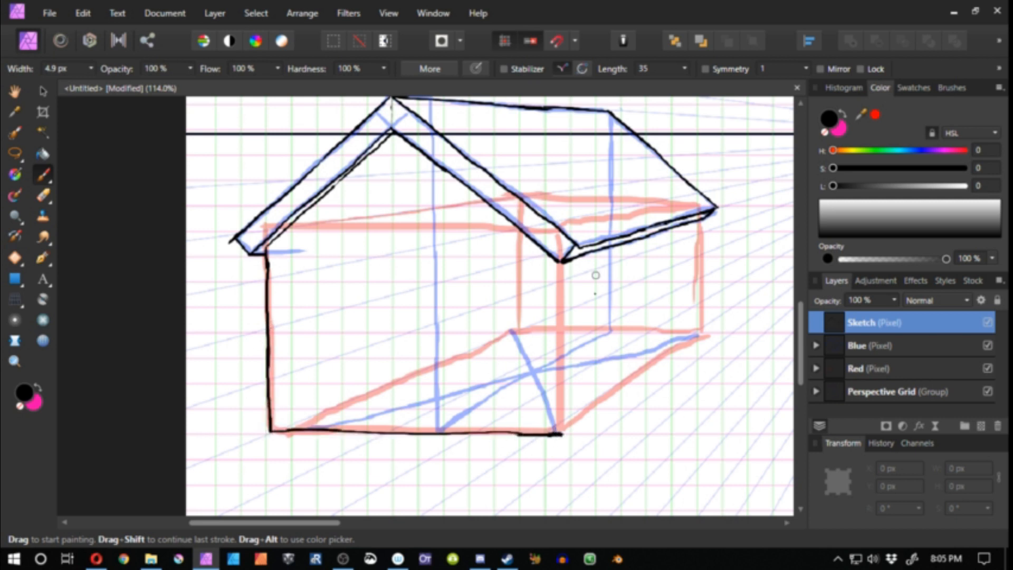
drag(559, 261, 561, 440)
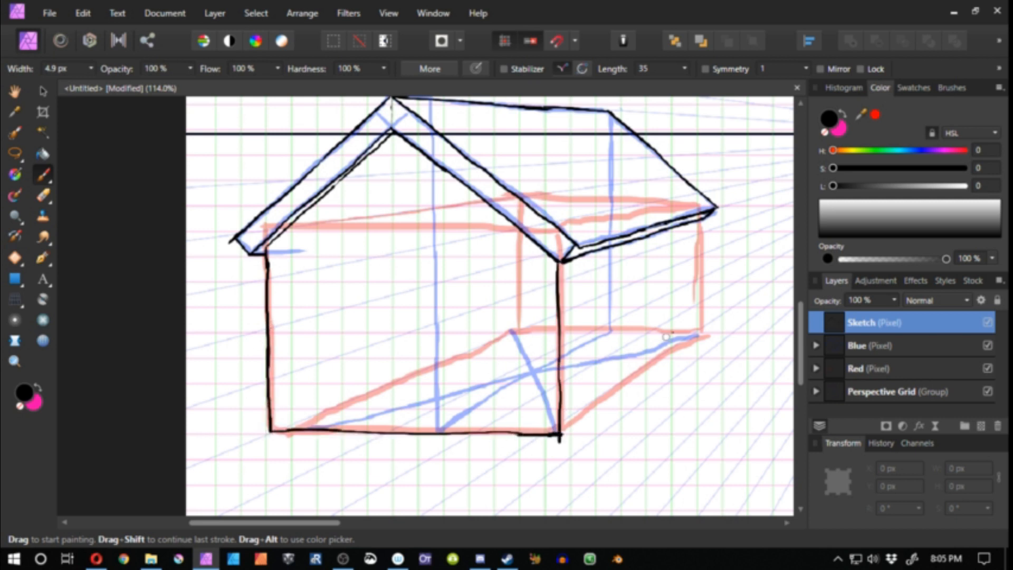
Outline the side wall's receding bottom edge and far vertical edge in black
drag(702, 331, 561, 432)
key(ctrl+z)
drag(701, 220, 702, 334)
drag(518, 215, 459, 323)
mouse_move(436, 378)
mouse_down()
mouse_move(314, 440)
mouse_move(321, 408)
mouse_up()
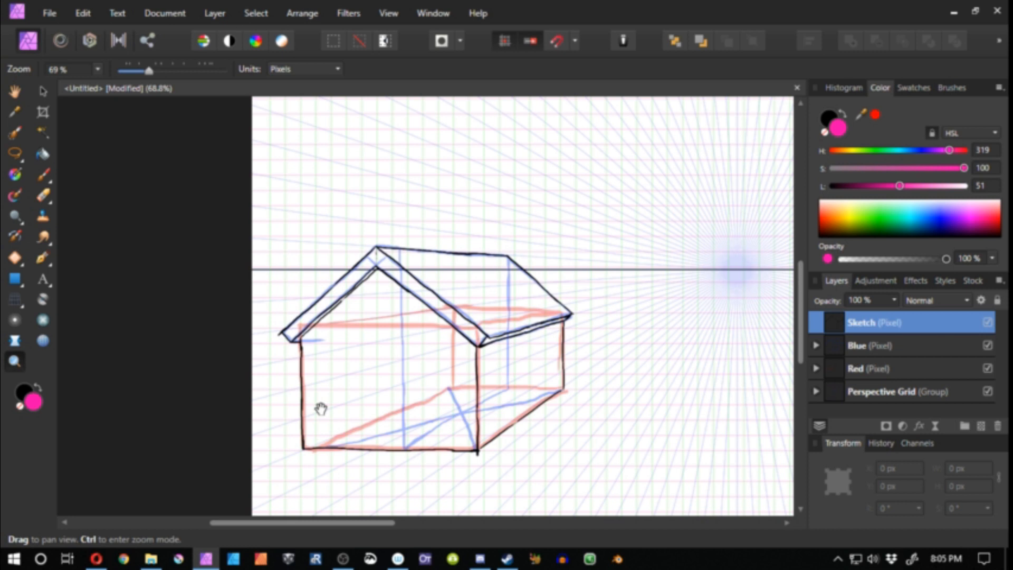
Sketch a small box with front and side faces for a chimney on the Red layer at the roof ridge's far end
click(869, 345)
click(870, 368)
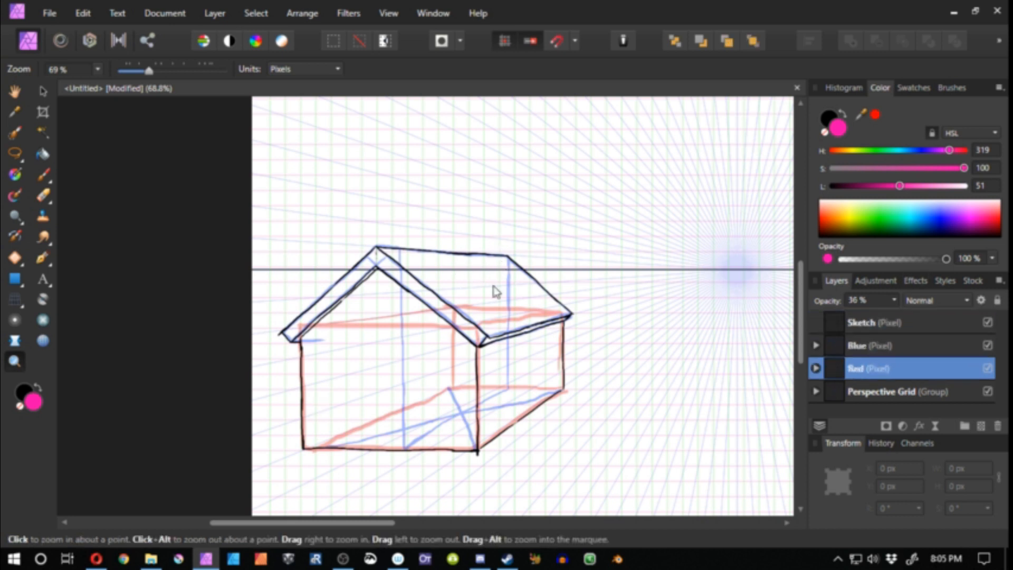
key(b)
key(x)
drag(490, 267, 485, 284)
drag(503, 234, 502, 286)
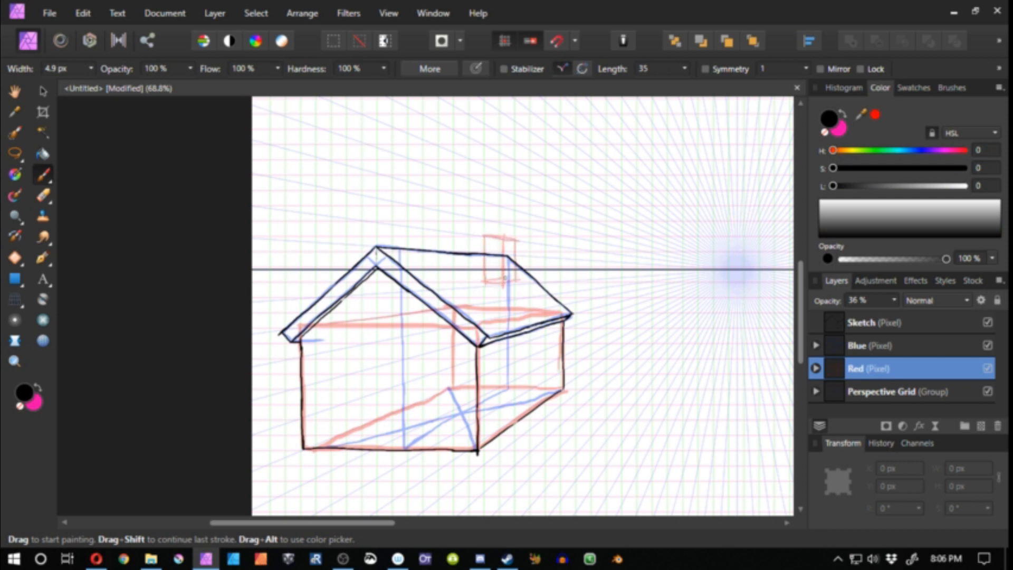
Outline the chimney in black on the Sketch layer with its base following the roof slope, and erase the roof lines running through it
key(z)
click(488, 254)
drag(500, 253, 439, 283)
key(b)
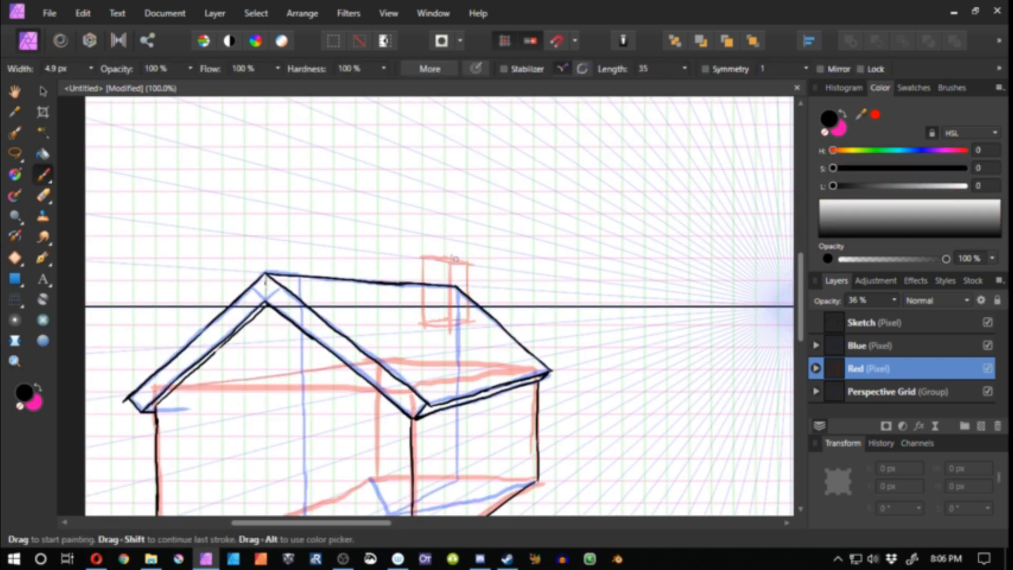
click(863, 324)
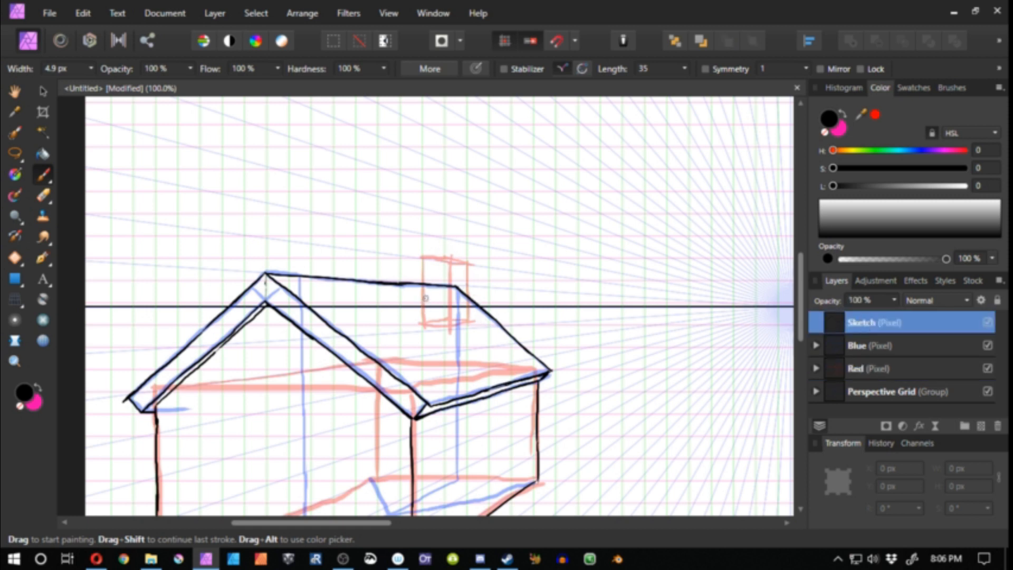
drag(422, 294, 454, 320)
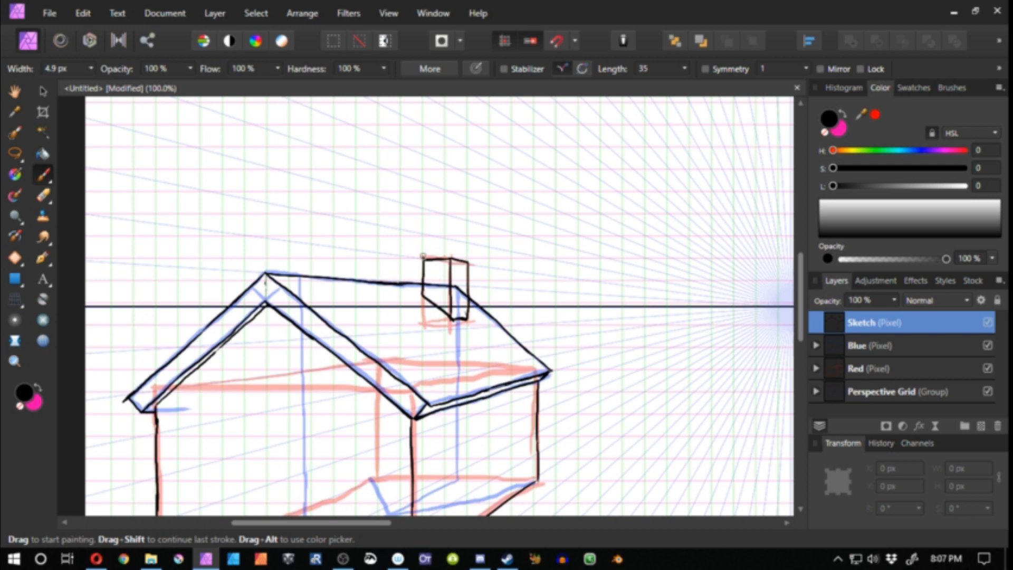
drag(372, 383, 425, 352)
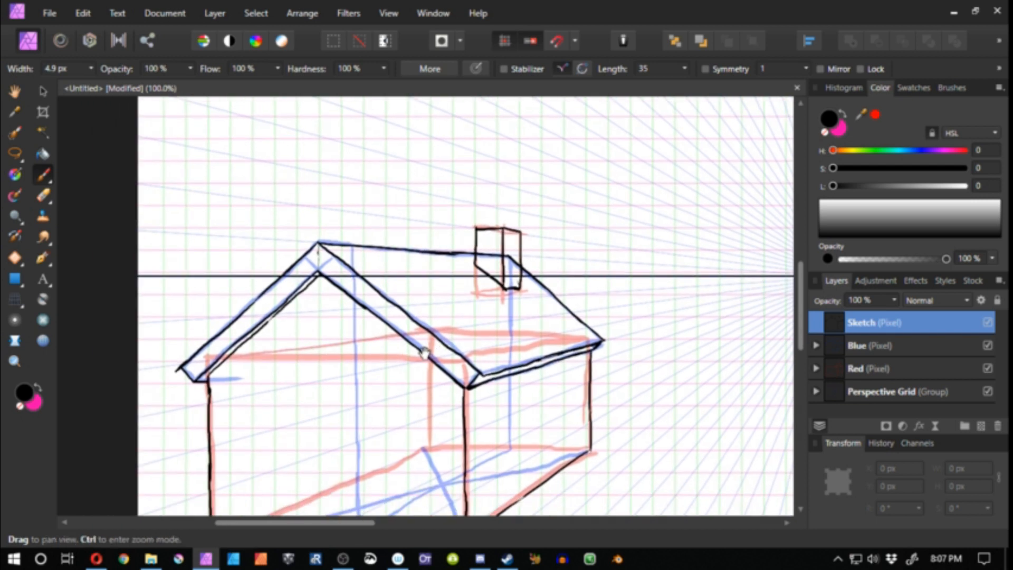
key(e)
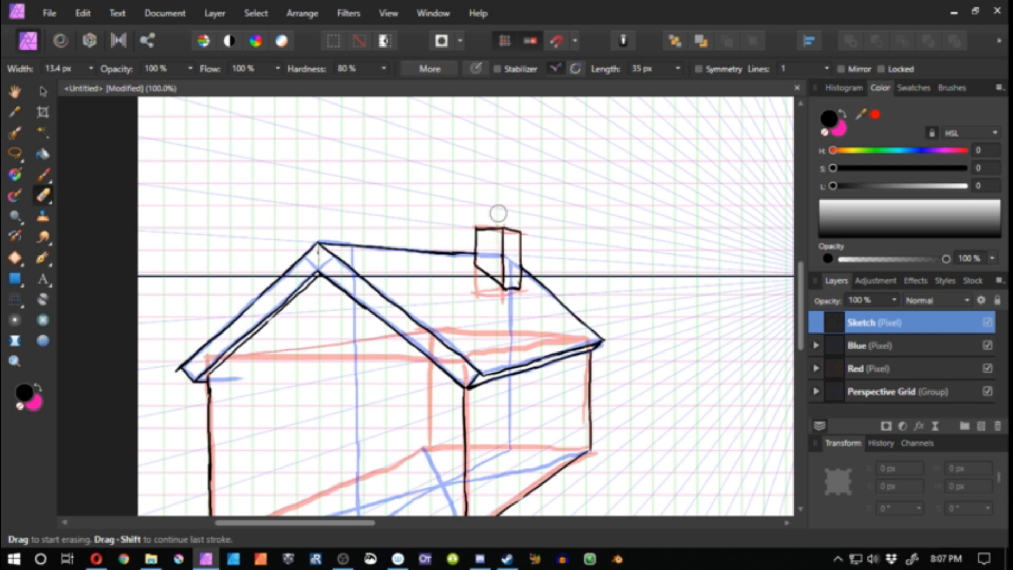
Start the chimney cap's guide on the Blue layer with a short overhang at the chimney's top front corner, undoing the misplaced strokes
click(893, 340)
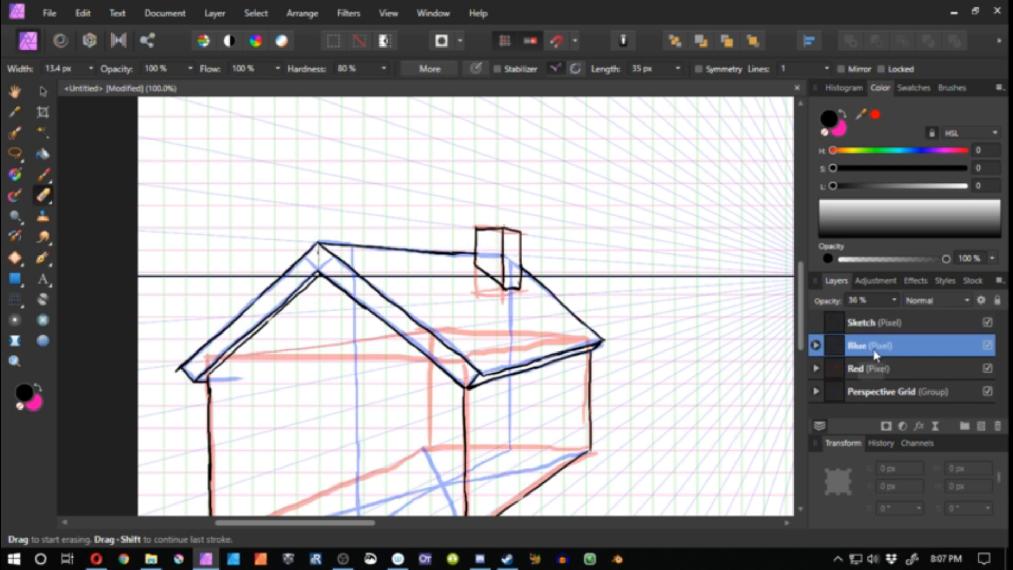
key(b)
key(z)
drag(500, 237, 536, 207)
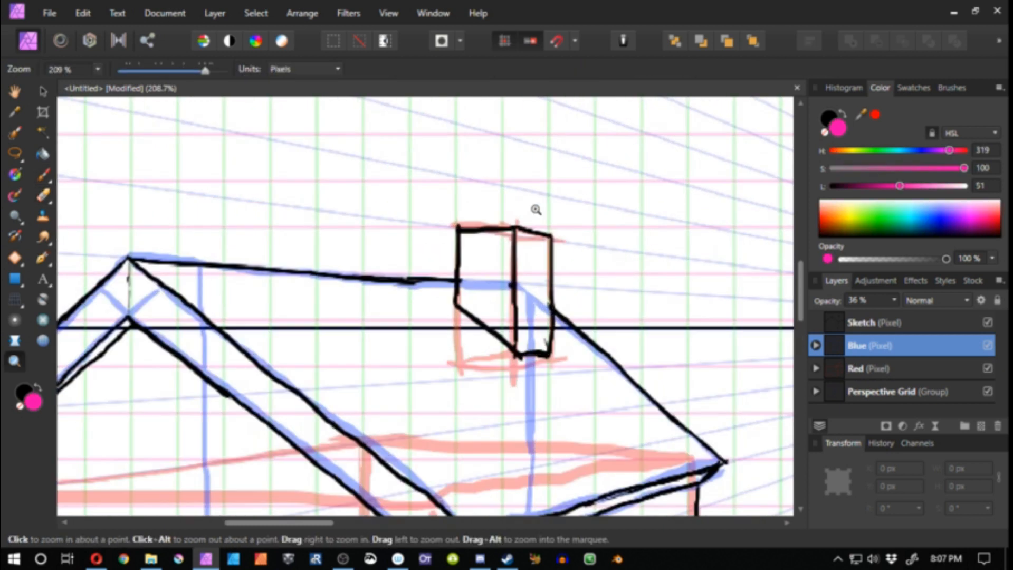
key(b)
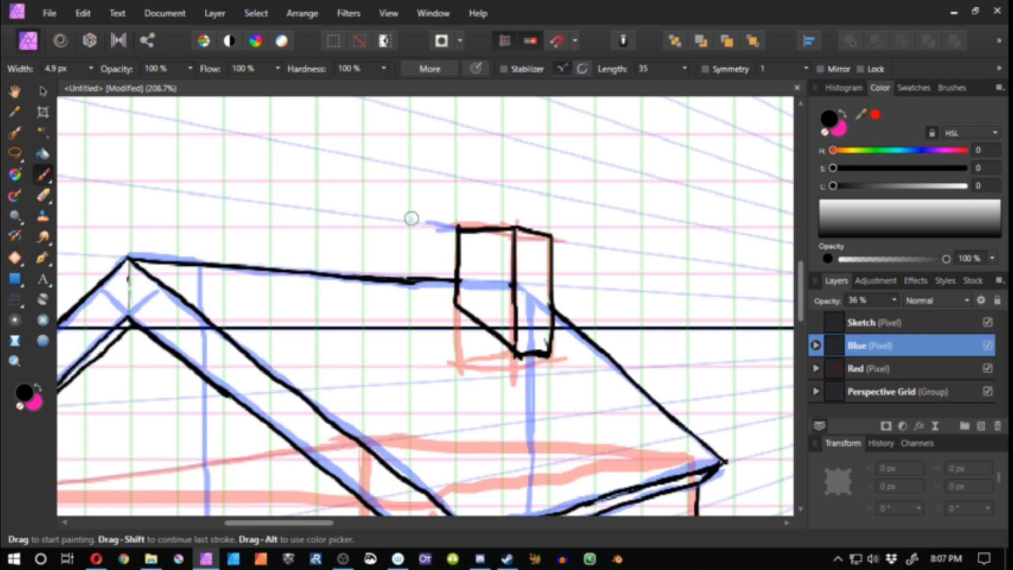
drag(425, 221, 450, 236)
key(ctrl+z)
key(ctrl+z)
mouse_move(458, 227)
mouse_down()
mouse_move(426, 227)
mouse_move(505, 249)
mouse_up()
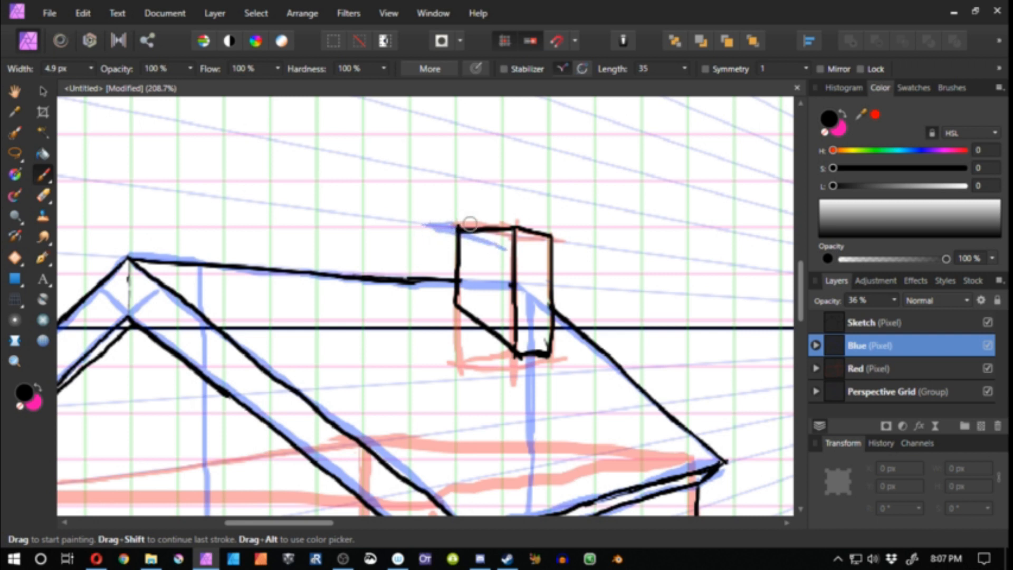
drag(455, 223, 517, 222)
key(ctrl+z)
key(ctrl+z)
key(ctrl+z)
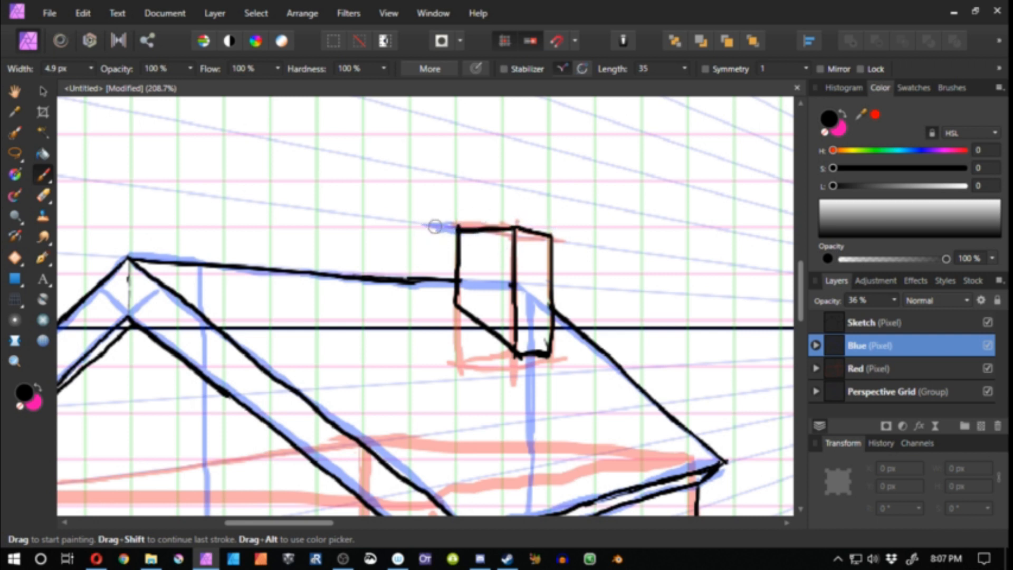
Draw the cap's lower edges overhanging the chimney top in blue, and build a thin front face above them
drag(441, 226, 579, 244)
mouse_move(520, 223)
mouse_down()
mouse_move(541, 229)
mouse_move(449, 223)
mouse_up()
key(ctrl+z)
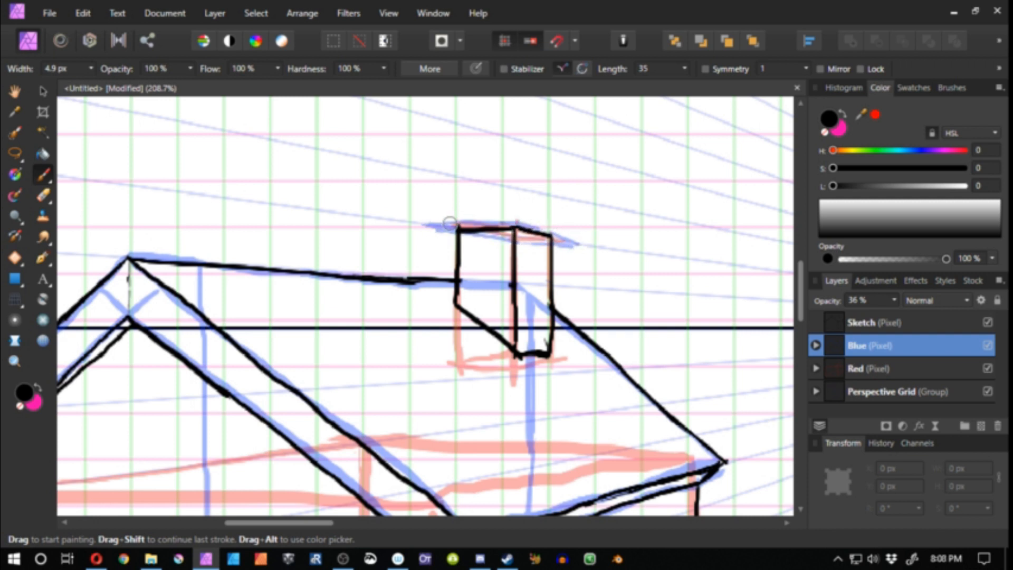
mouse_move(516, 231)
mouse_down()
mouse_move(497, 233)
mouse_move(541, 239)
mouse_move(491, 227)
mouse_up()
key(ctrl+z)
mouse_move(517, 212)
mouse_down()
mouse_move(517, 223)
mouse_move(502, 211)
mouse_move(456, 214)
mouse_up()
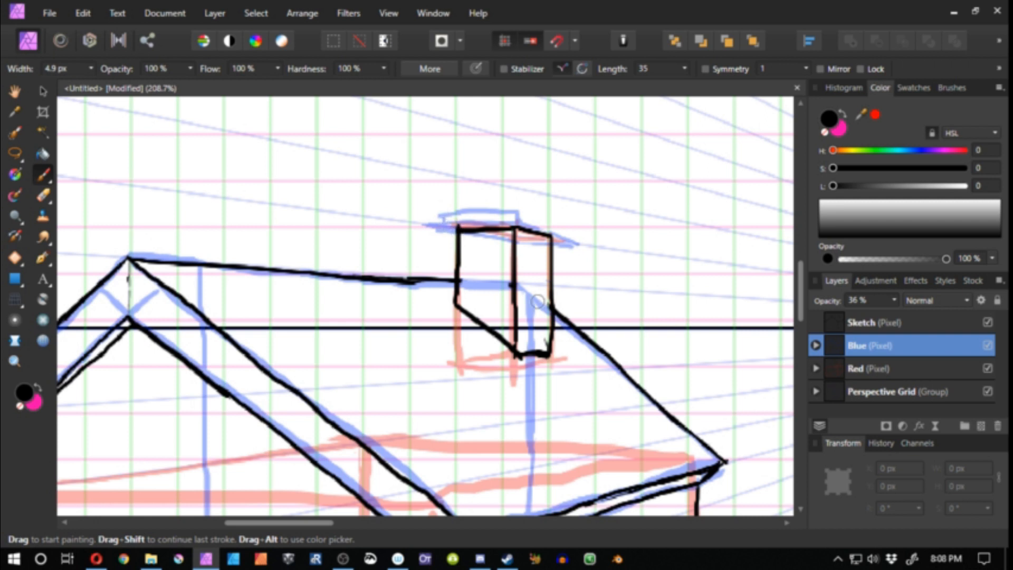
Erase the stray blue overhang at the cap's near end, and thin the cap's top edge with the eraser reduced to 3.7 px
key(e)
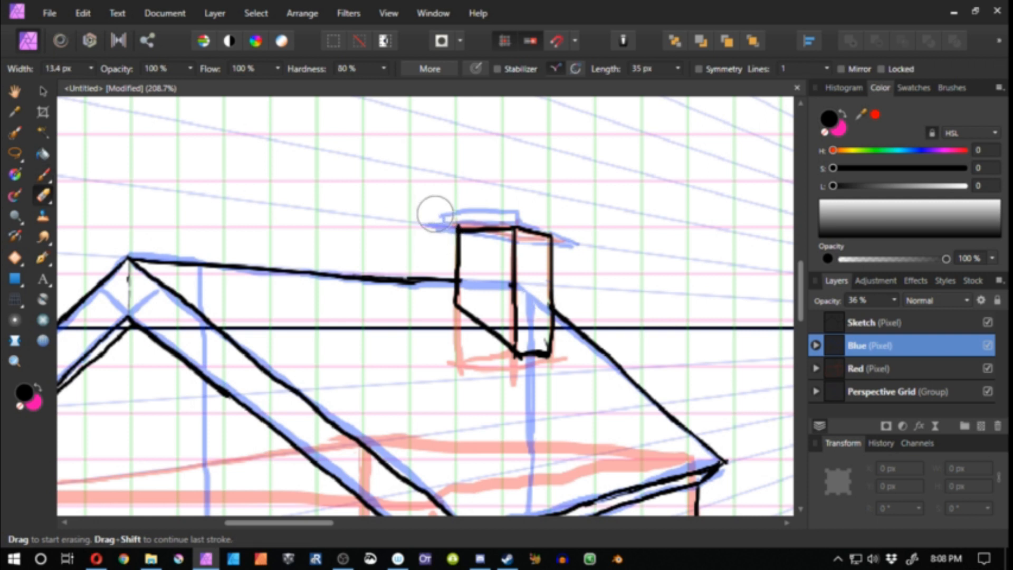
mouse_move(429, 213)
mouse_down()
mouse_move(422, 229)
mouse_move(429, 208)
mouse_move(434, 235)
mouse_move(469, 245)
mouse_up()
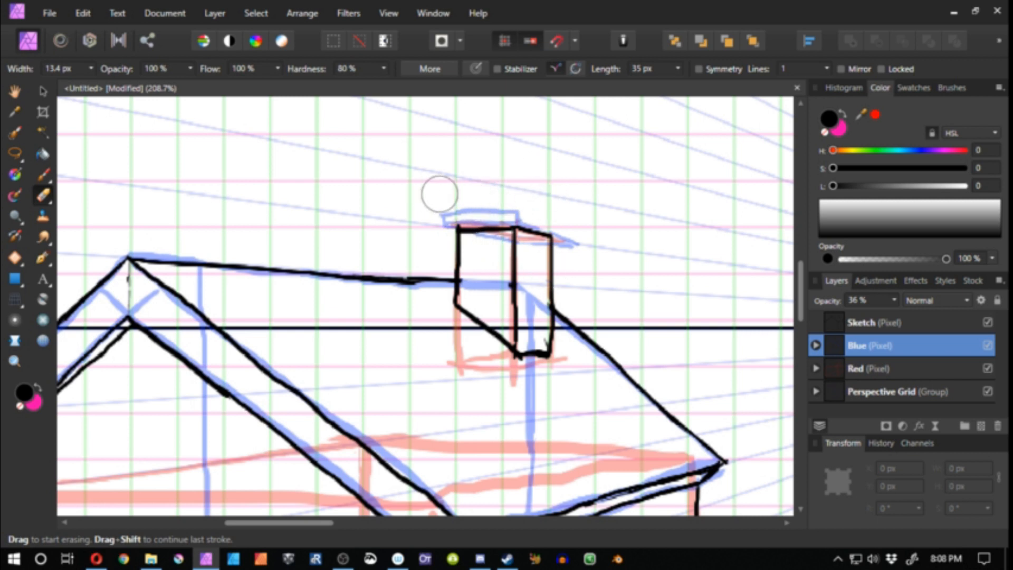
key(bracketleft)
key(bracketleft)
key(bracketleft)
key(bracketleft)
key(bracketleft)
key(bracketleft)
key(bracketleft)
key(bracketleft)
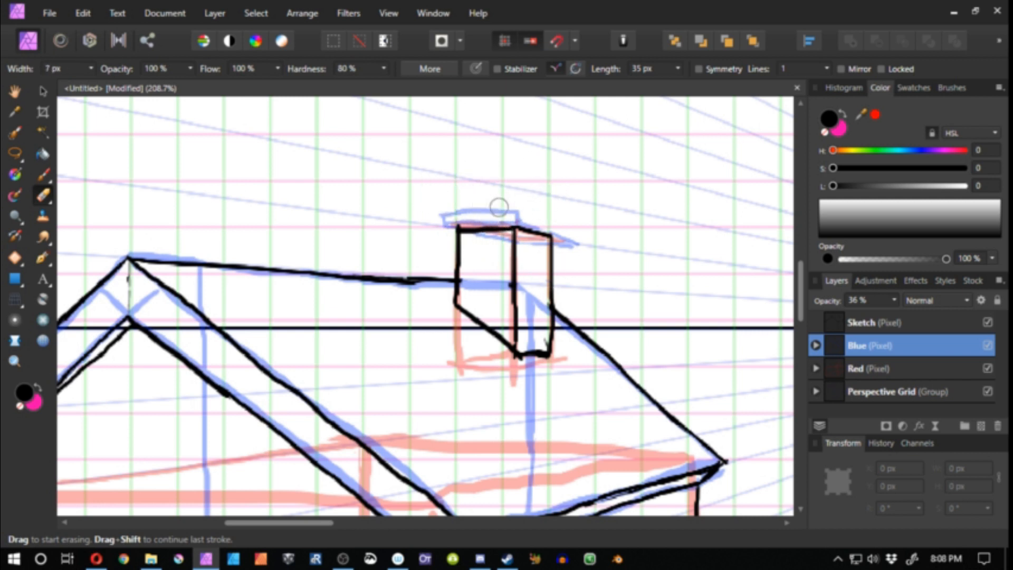
drag(467, 208, 512, 208)
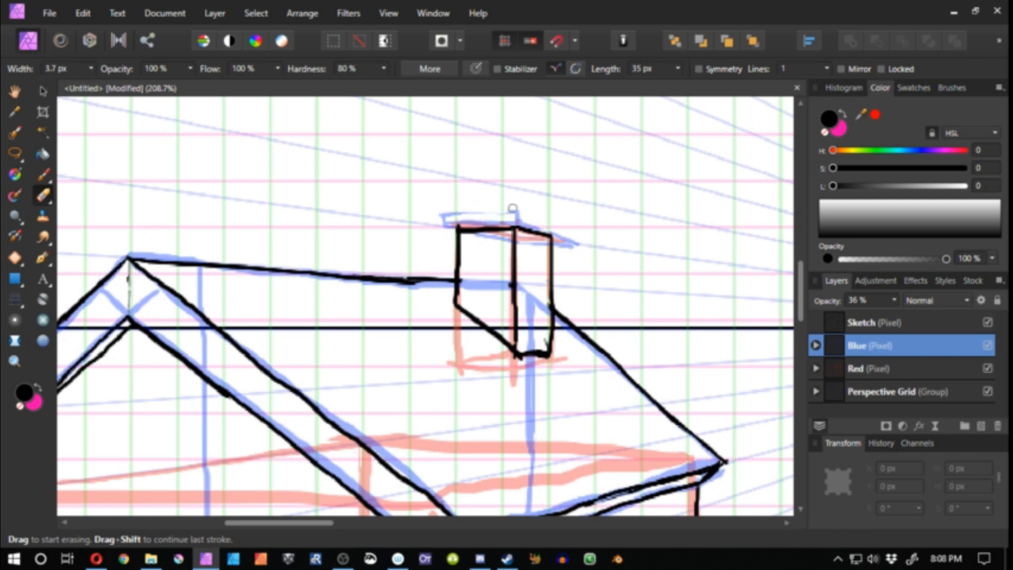
Complete the cap's receding side face in blue, and outline the whole cap in black on the Sketch layer
key(b)
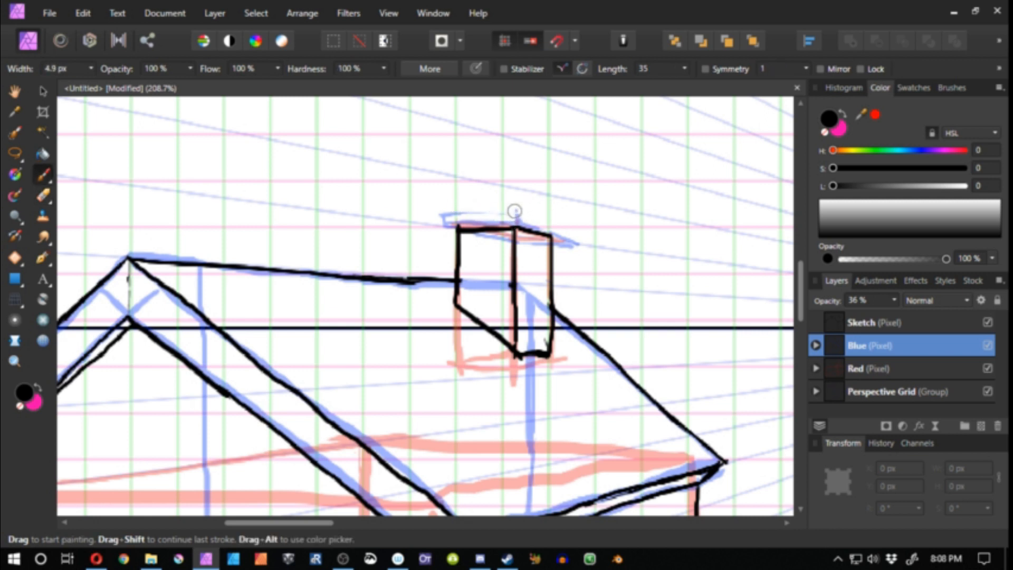
mouse_move(516, 214)
mouse_down()
mouse_move(463, 215)
mouse_move(548, 224)
mouse_up()
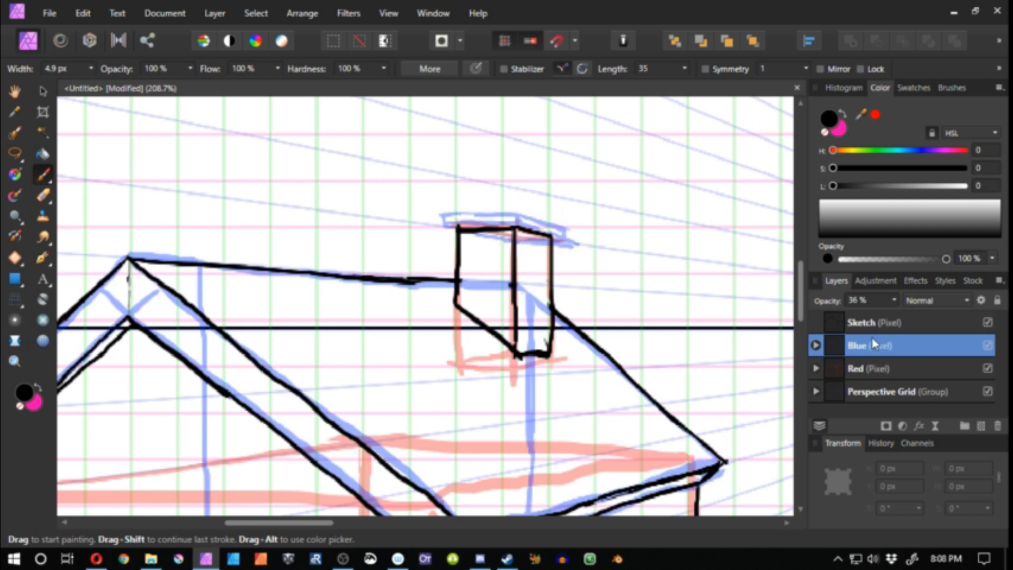
key(alt+bracketright)
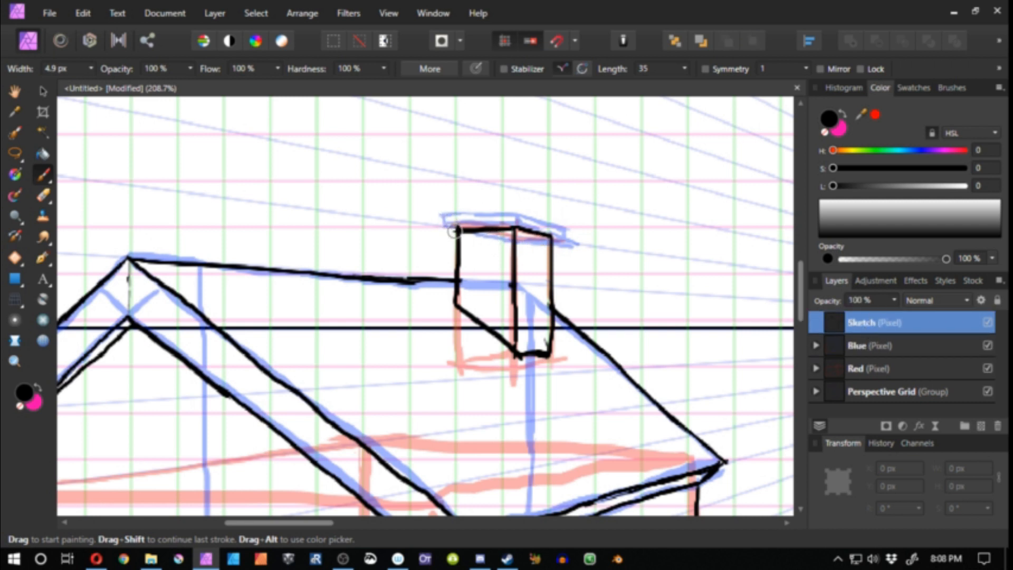
mouse_move(451, 227)
mouse_down()
mouse_move(521, 224)
mouse_move(455, 217)
mouse_move(514, 215)
mouse_move(557, 230)
mouse_up()
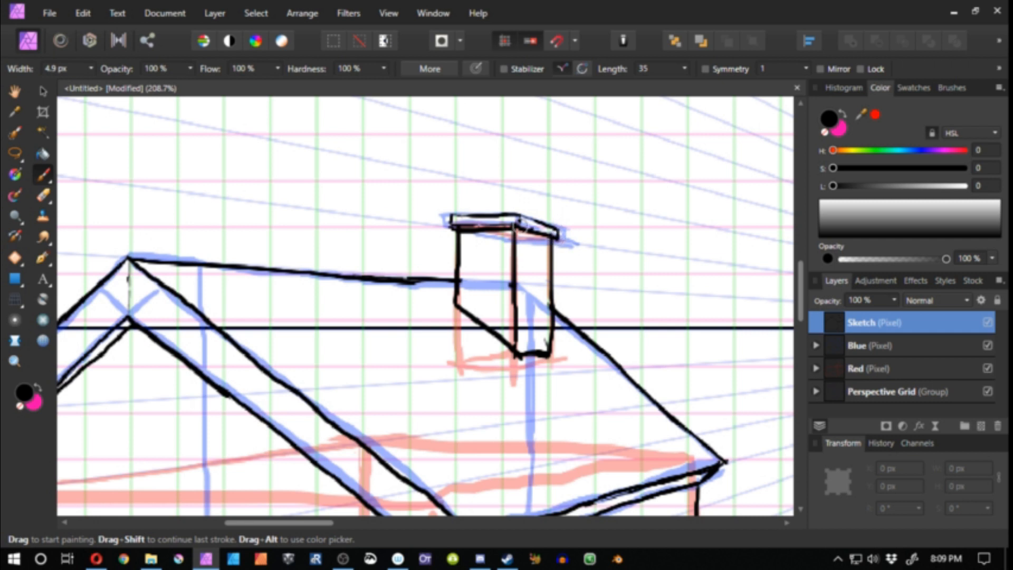
Draw black brick outlines on the lower part of the chimney's front and side faces, following the perspective grid
key(z)
drag(451, 367, 357, 366)
drag(357, 366, 346, 314)
drag(476, 268, 501, 299)
key(b)
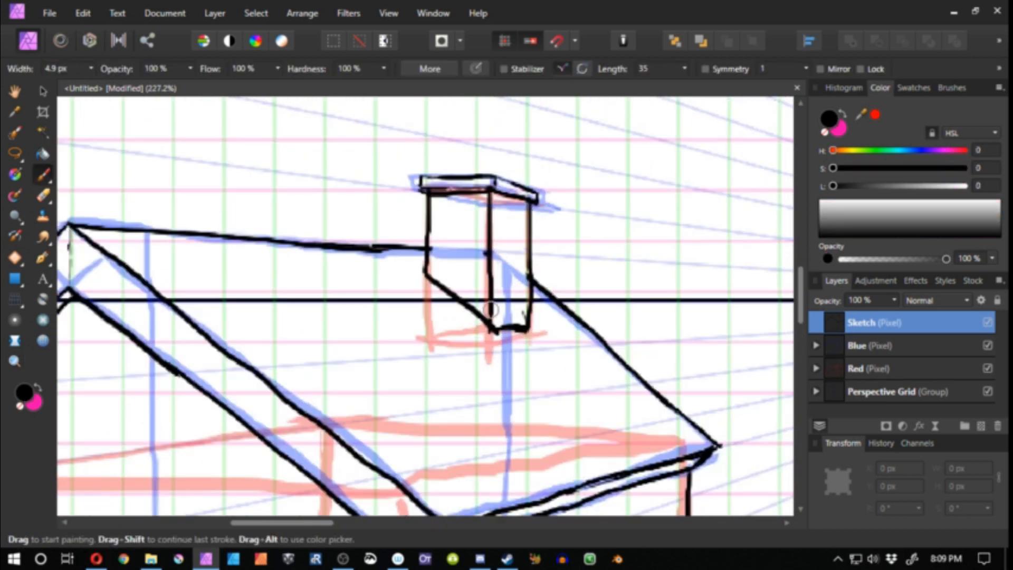
drag(430, 236, 456, 239)
mouse_move(455, 240)
mouse_down()
mouse_move(454, 292)
mouse_move(505, 273)
mouse_move(505, 322)
mouse_up()
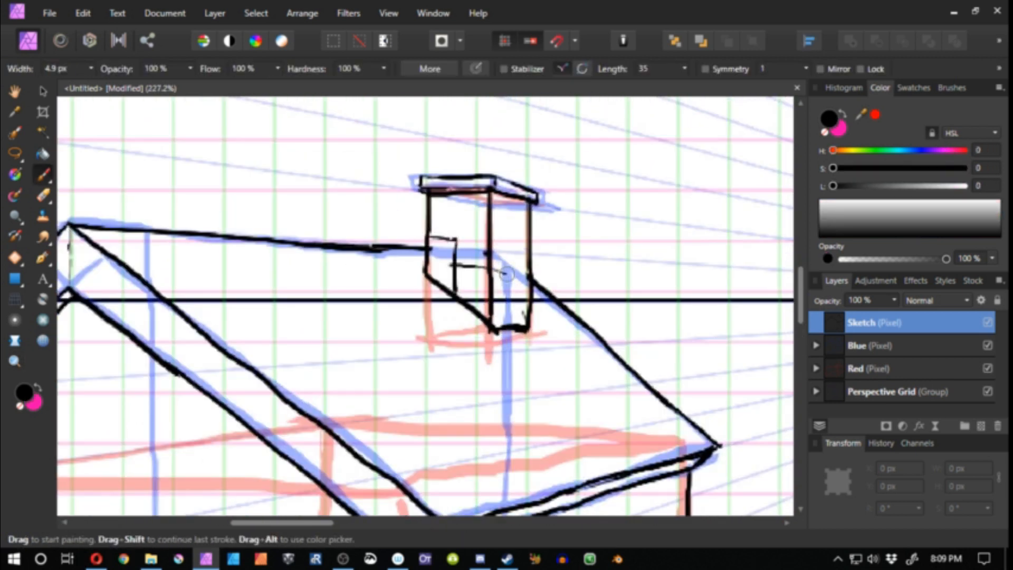
mouse_move(477, 264)
mouse_down()
mouse_move(478, 229)
mouse_move(511, 237)
mouse_move(520, 276)
mouse_move(505, 286)
mouse_up()
mouse_move(520, 289)
mouse_down()
mouse_move(517, 248)
mouse_move(527, 244)
mouse_move(487, 215)
mouse_move(441, 231)
mouse_move(480, 232)
mouse_up()
Undo the latest brick strokes and draw further bricks across the upper part of the chimney's front and side faces
key(ctrl+z)
key(ctrl+z)
key(ctrl+z)
key(ctrl+z)
key(ctrl+z)
drag(481, 232, 449, 232)
mouse_move(487, 216)
mouse_down()
mouse_move(439, 211)
mouse_move(471, 209)
mouse_move(468, 192)
mouse_move(526, 226)
mouse_move(492, 218)
mouse_move(528, 228)
mouse_up()
drag(509, 237, 528, 244)
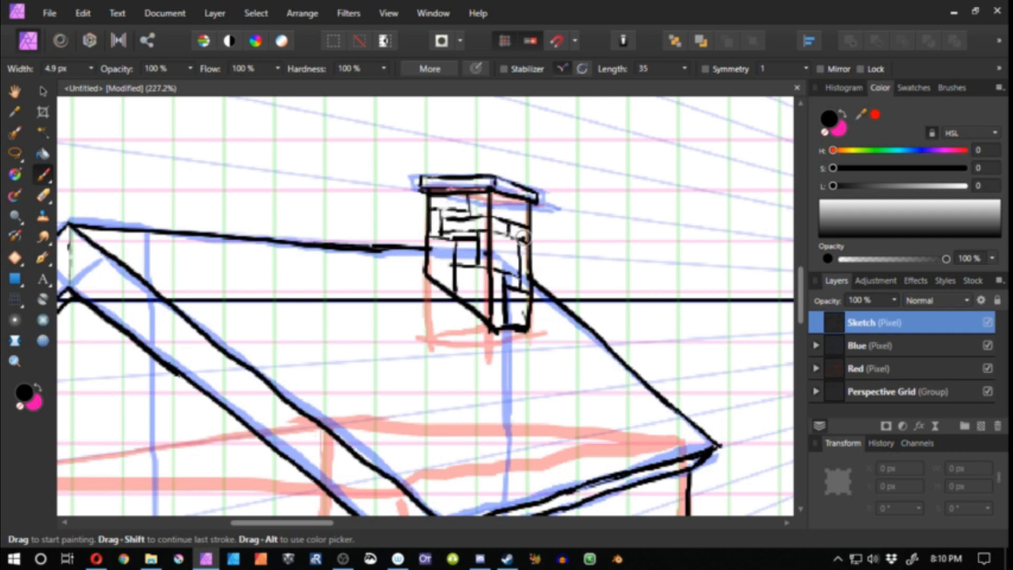
Erase the black overshoot below the house's front bottom corner on the Sketch layer
key(z)
drag(443, 334, 347, 362)
key(space)
drag(319, 357, 335, 296)
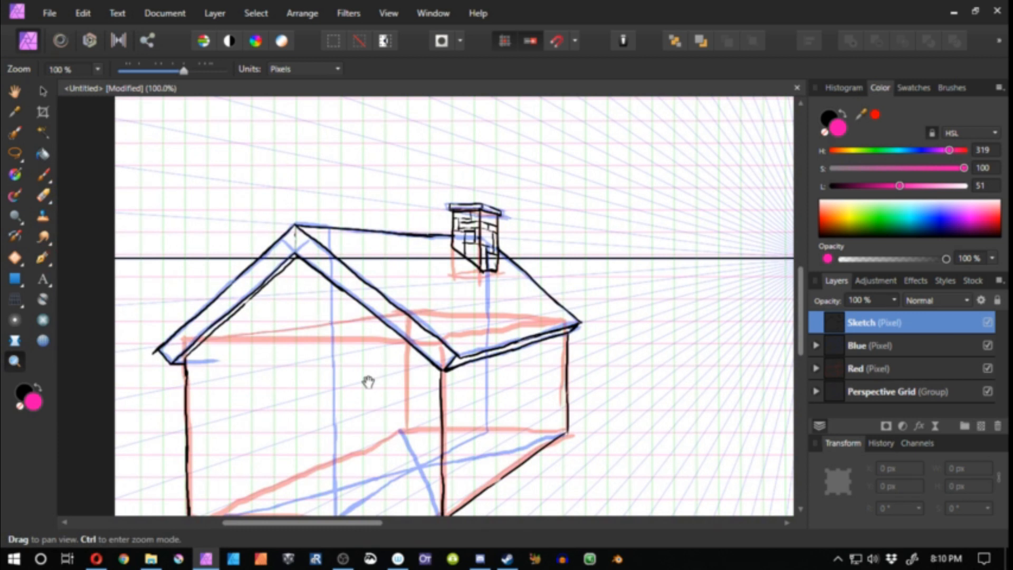
drag(374, 449, 411, 317)
key(x)
key(b)
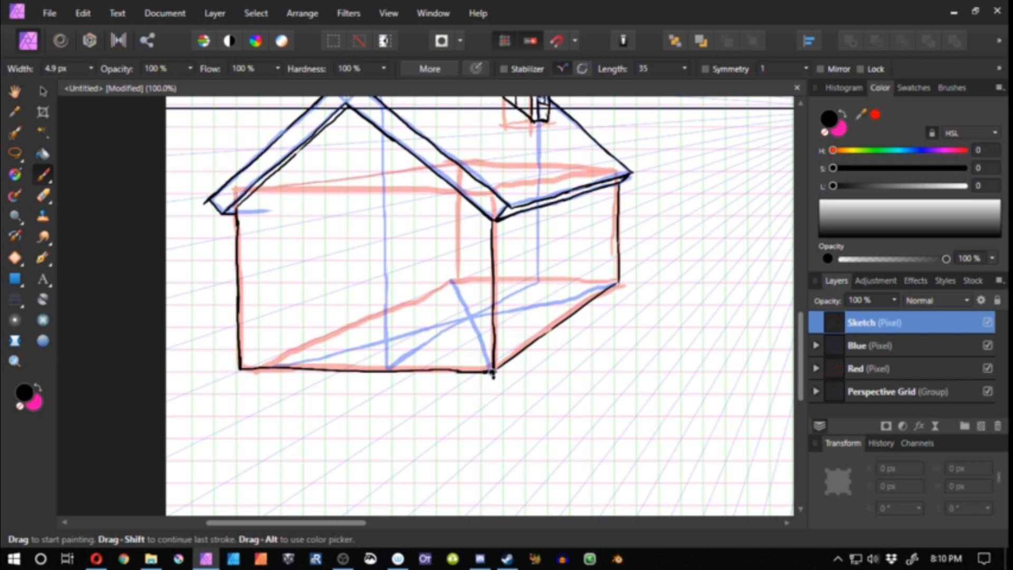
key(e)
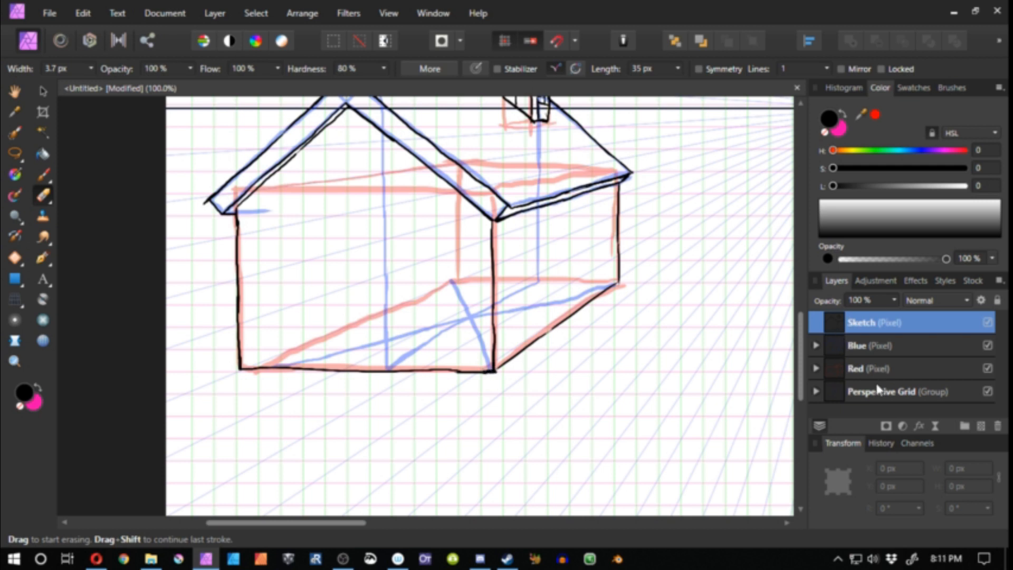
Draw short blue guide lines on the Blue layer extending the front and side base edges past the house's front bottom corner
click(865, 369)
click(863, 346)
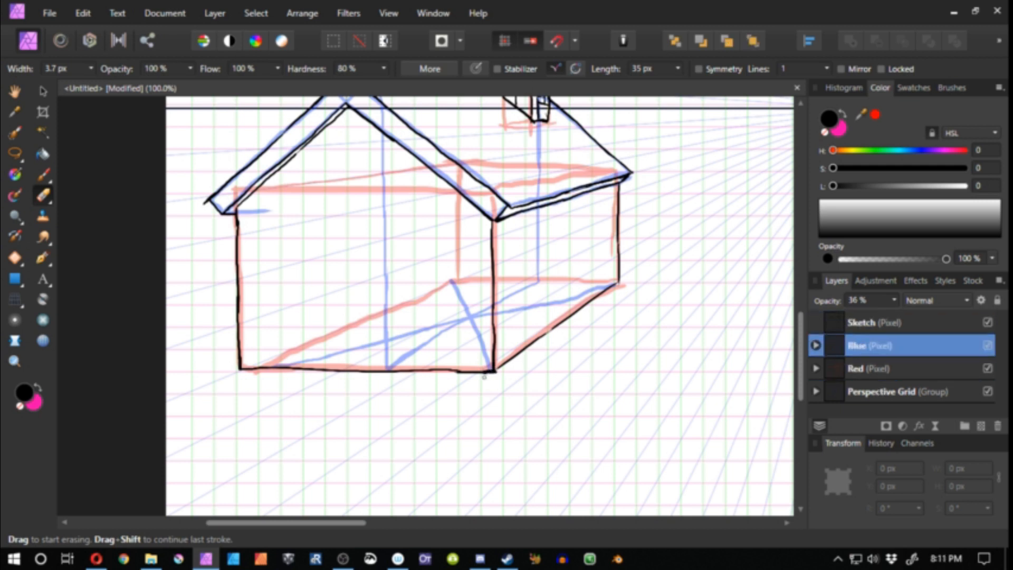
key(b)
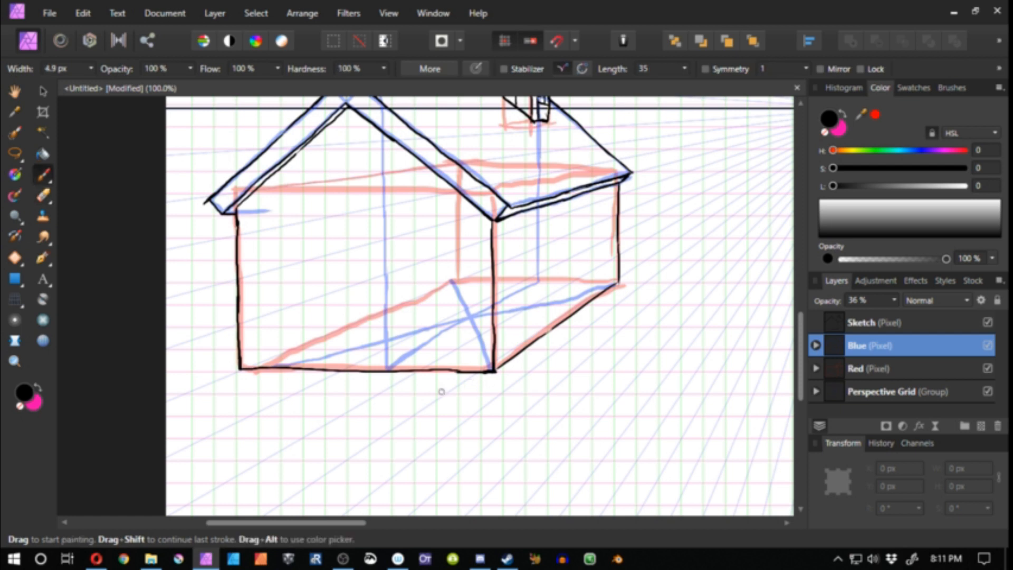
mouse_move(492, 373)
mouse_down()
mouse_move(477, 383)
mouse_move(523, 372)
mouse_up()
click(884, 327)
click(847, 372)
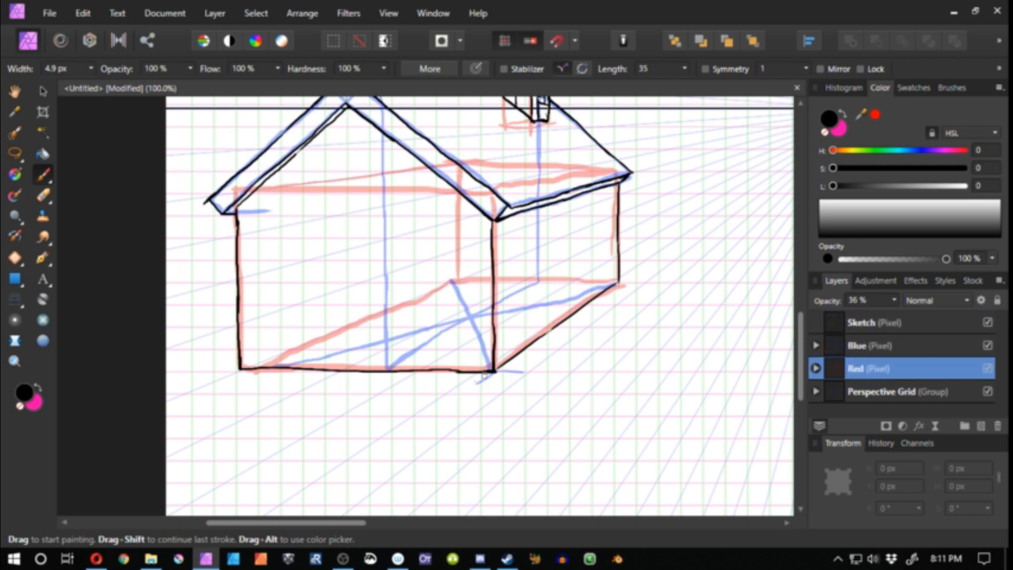
click(858, 326)
click(865, 346)
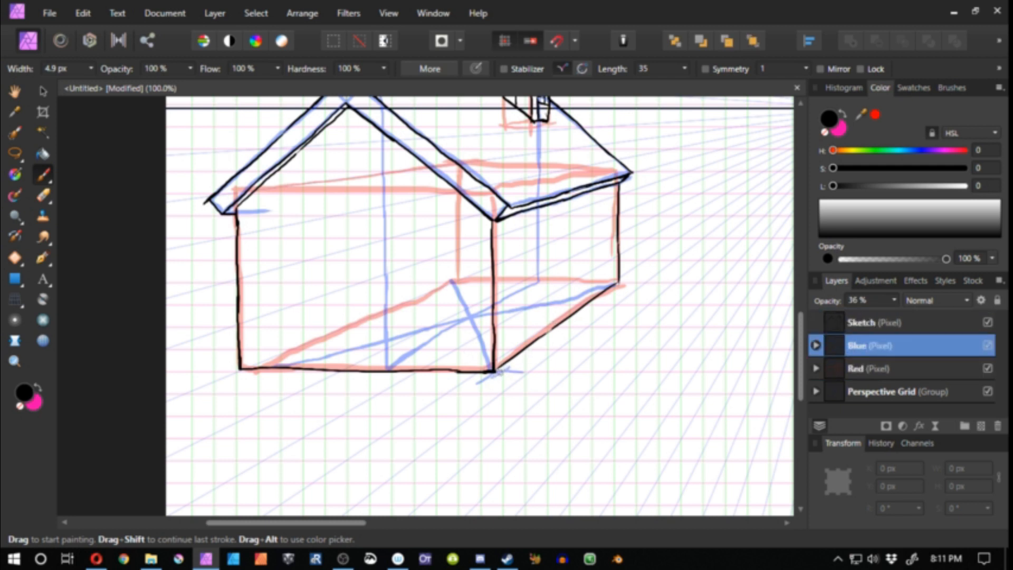
Draw a vertical blue guide from the eave to the ground just outside the house's front corner, redoing it until straight
mouse_move(492, 378)
mouse_down()
mouse_move(470, 380)
mouse_move(495, 378)
mouse_move(511, 331)
mouse_up()
key(ctrl+z)
mouse_move(496, 375)
mouse_down()
mouse_move(462, 377)
mouse_move(502, 345)
mouse_move(501, 283)
mouse_up()
key(ctrl+z)
drag(500, 222, 500, 335)
key(ctrl+z)
drag(499, 222, 500, 344)
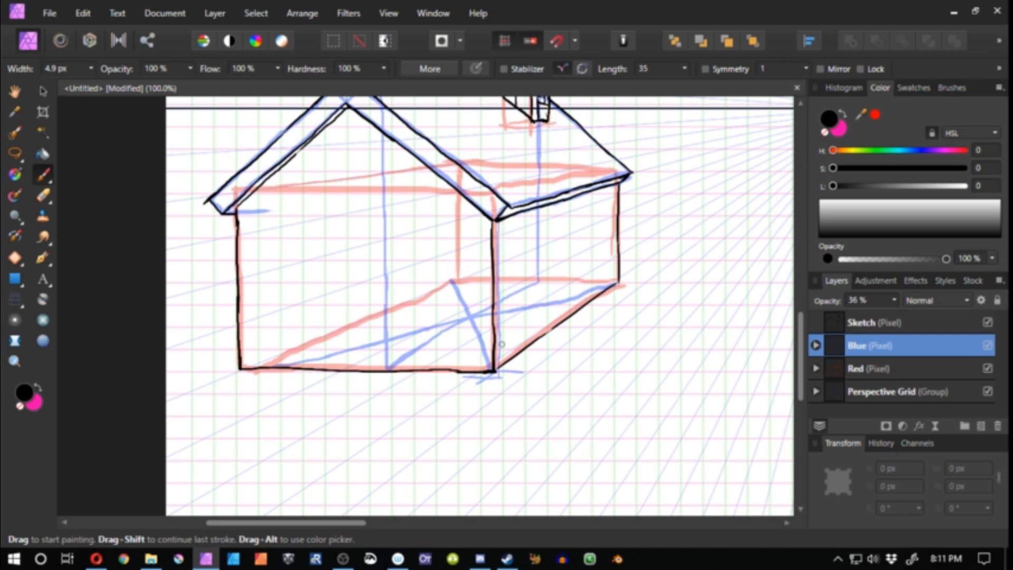
Draw the corner post's front-wall edge as a vertical blue guide from its base line up to the roof
drag(470, 375, 459, 301)
key(ctrl+z)
key(ctrl+z)
drag(460, 374, 460, 238)
drag(460, 192, 460, 191)
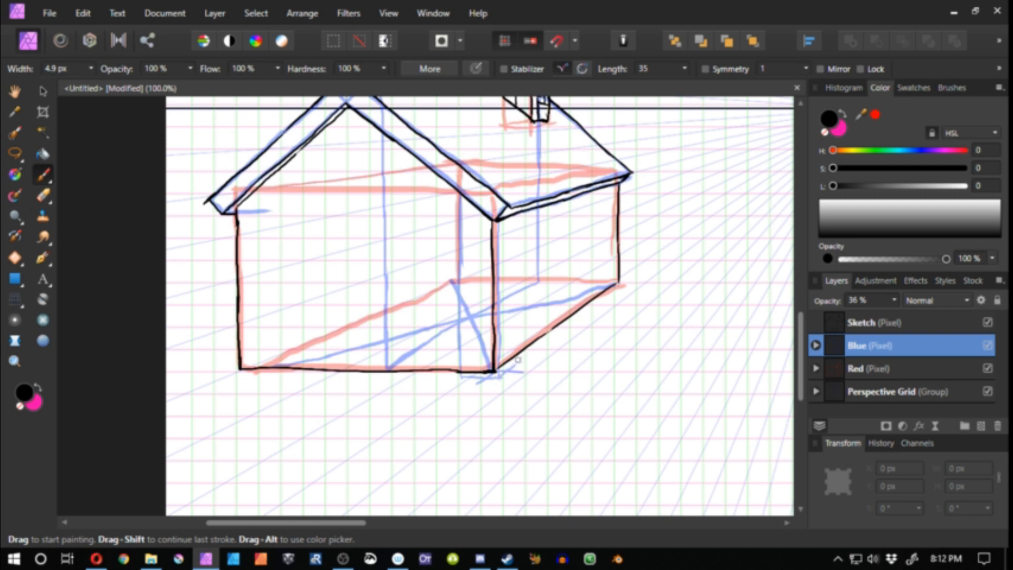
Draw the corner post's side-wall edge as a vertical blue guide between the eave and the base, undoing the crooked attempts
key(ctrl+z)
drag(518, 360, 516, 298)
key(ctrl+z)
drag(516, 229, 517, 277)
key(ctrl+z)
drag(515, 209, 517, 319)
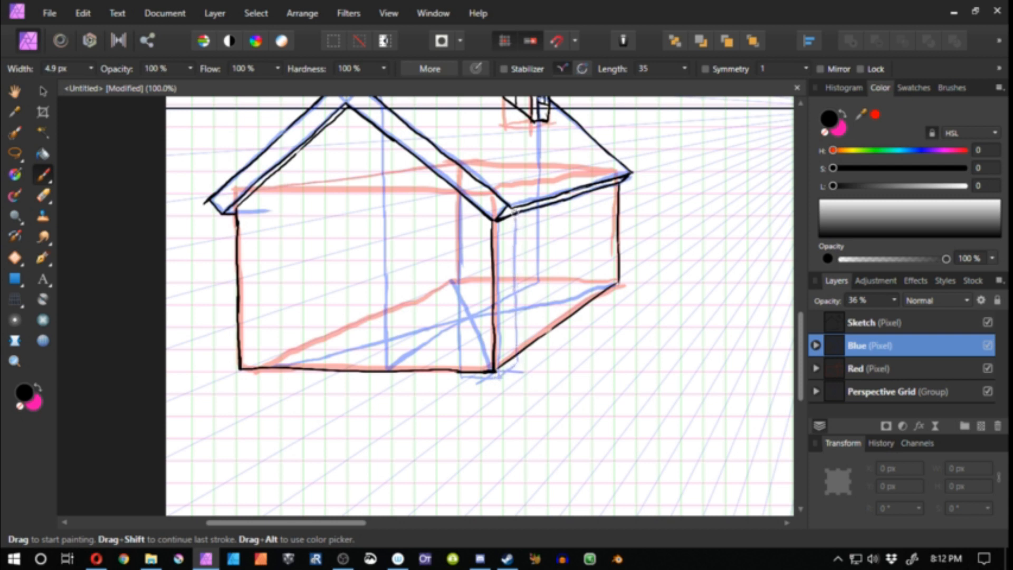
On the Sketch layer, ink the corner post's front-wall edge down from the roof, undoing the crooked attempts
key(alt+bracketright)
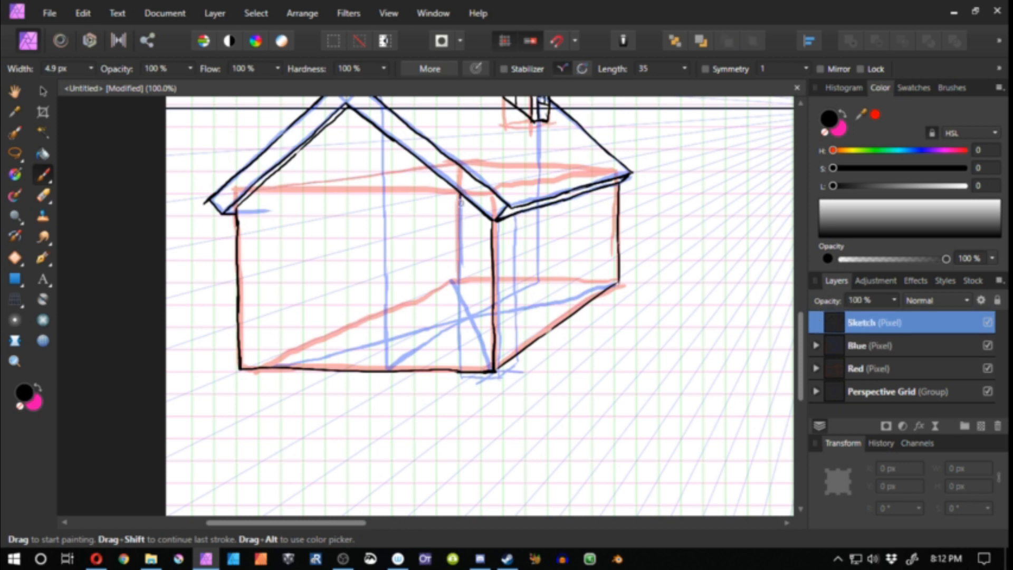
key(ctrl+z)
drag(460, 193, 458, 317)
key(ctrl+z)
key(ctrl+z)
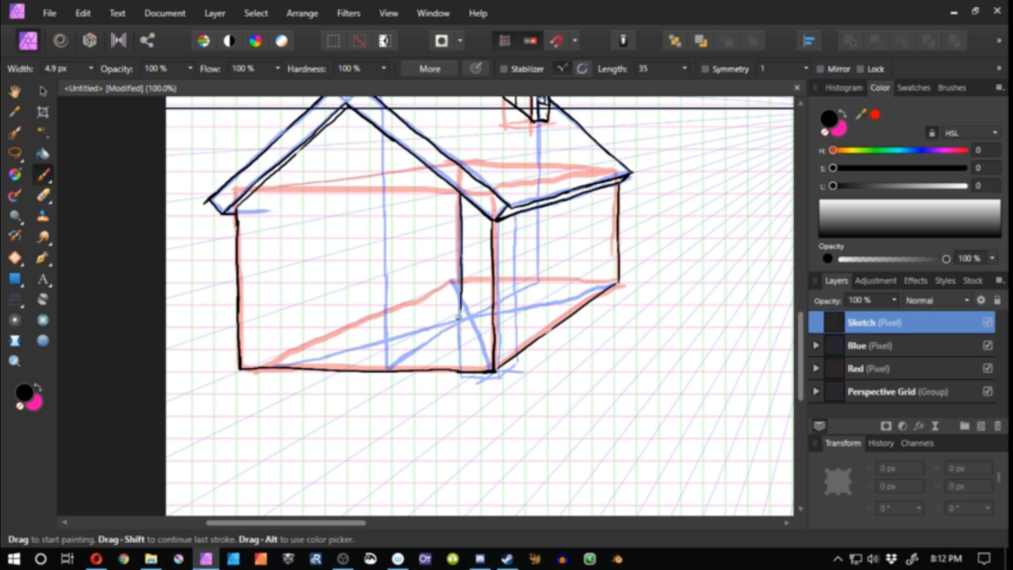
key(ctrl+z)
drag(462, 247, 458, 325)
key(ctrl+z)
drag(462, 253, 462, 293)
key(ctrl+z)
Erase the old house corner line behind the post and ink the post's front-wall edge from roof to base
key(e)
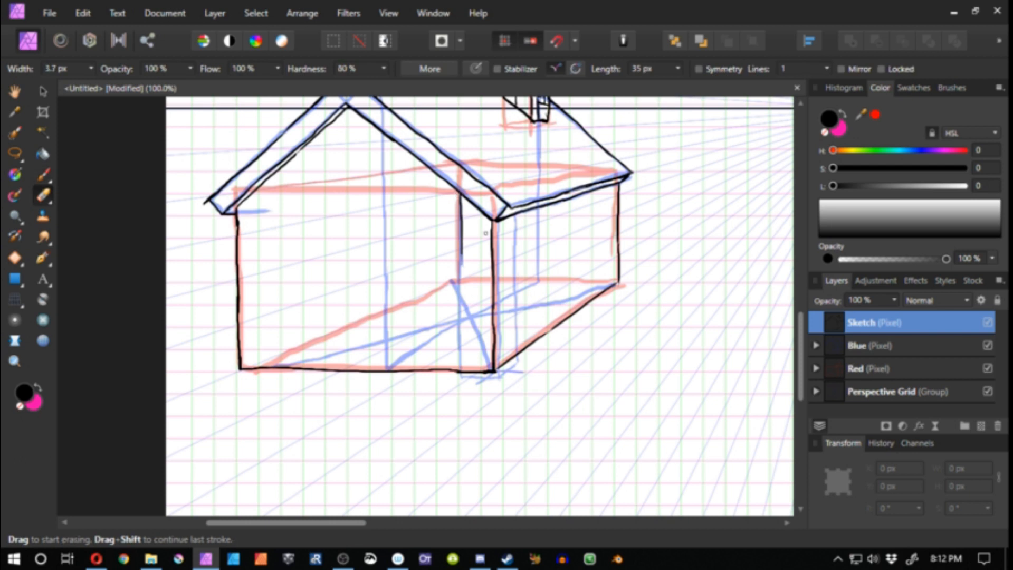
mouse_move(494, 222)
mouse_down()
mouse_move(493, 327)
mouse_move(509, 358)
mouse_move(462, 371)
mouse_up()
key(b)
drag(460, 211, 458, 309)
key(ctrl+z)
drag(461, 196, 460, 378)
Ink the corner post's base lines, its side-wall edge and its middle corner edge over the blue guides
mouse_move(461, 378)
mouse_down()
mouse_move(500, 377)
mouse_move(516, 362)
mouse_up()
drag(515, 215, 516, 362)
drag(498, 378, 498, 335)
mouse_move(498, 223)
mouse_down()
mouse_move(498, 346)
mouse_move(476, 345)
mouse_move(475, 367)
mouse_move(459, 367)
mouse_move(499, 368)
mouse_up()
key(ctrl+z)
key(ctrl+z)
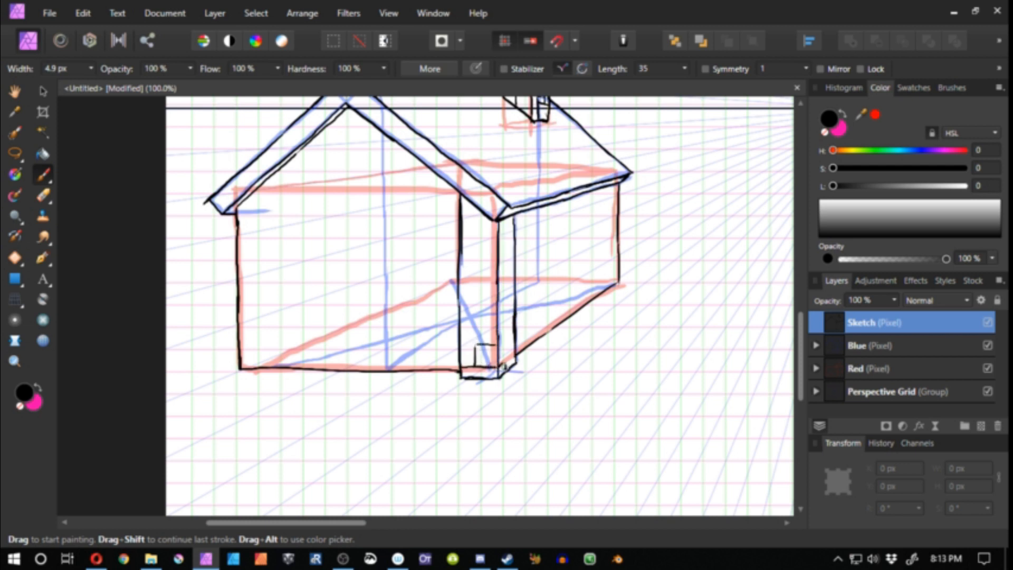
Draw the lowest brick courses on both faces of the corner post, starting from its base
key(ctrl+z)
drag(475, 367, 497, 367)
drag(503, 345, 505, 363)
drag(427, 360, 271, 351)
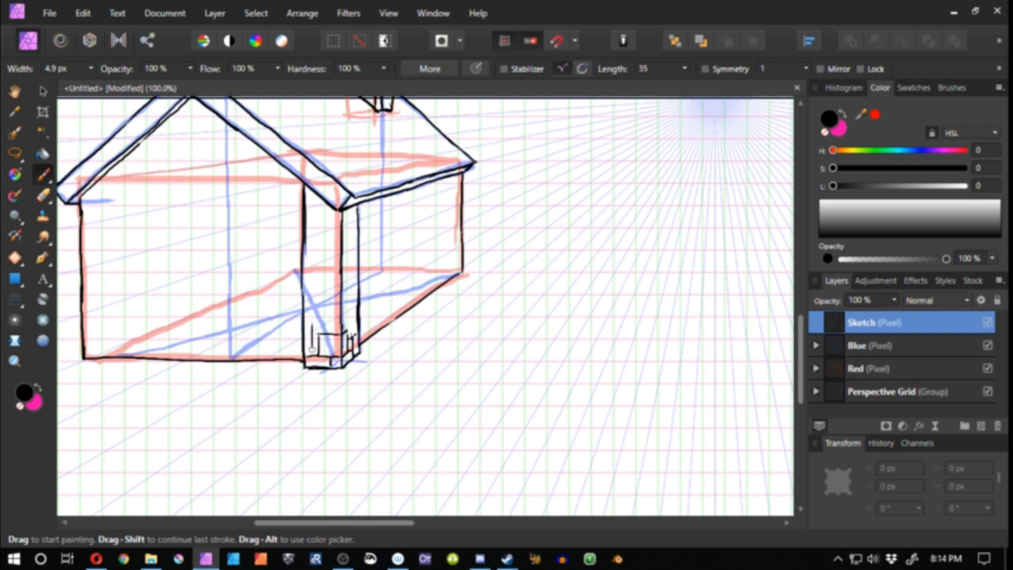
drag(311, 320, 309, 321)
mouse_move(311, 332)
mouse_down()
mouse_move(312, 309)
mouse_move(328, 323)
mouse_up()
mouse_move(348, 336)
mouse_down()
mouse_move(358, 321)
mouse_move(359, 338)
mouse_up()
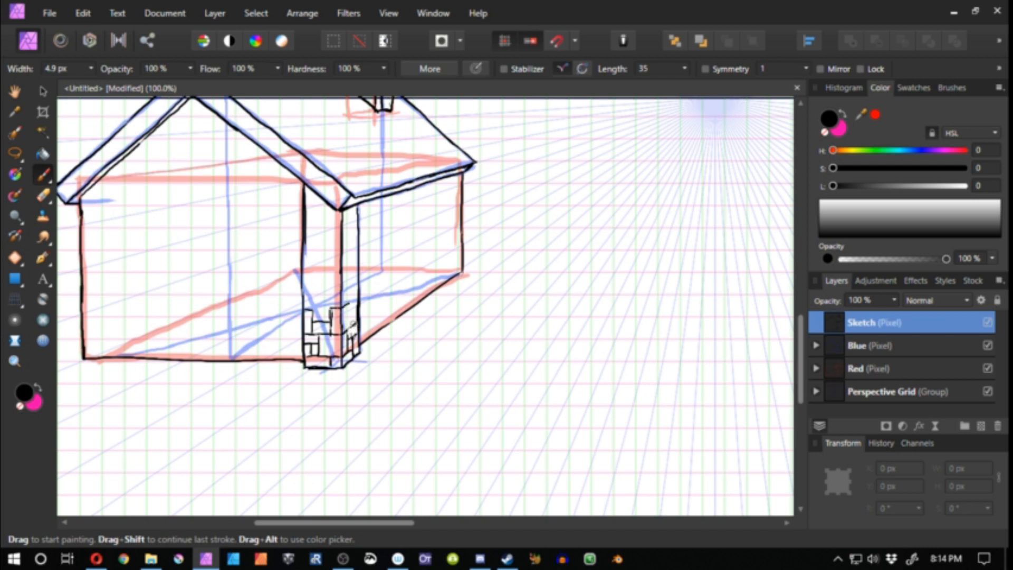
Continue the brick pattern up the post's two faces to nearly half its height, undoing the stray brick strokes
key(ctrl+z)
key(ctrl+z)
key(ctrl+z)
key(ctrl+z)
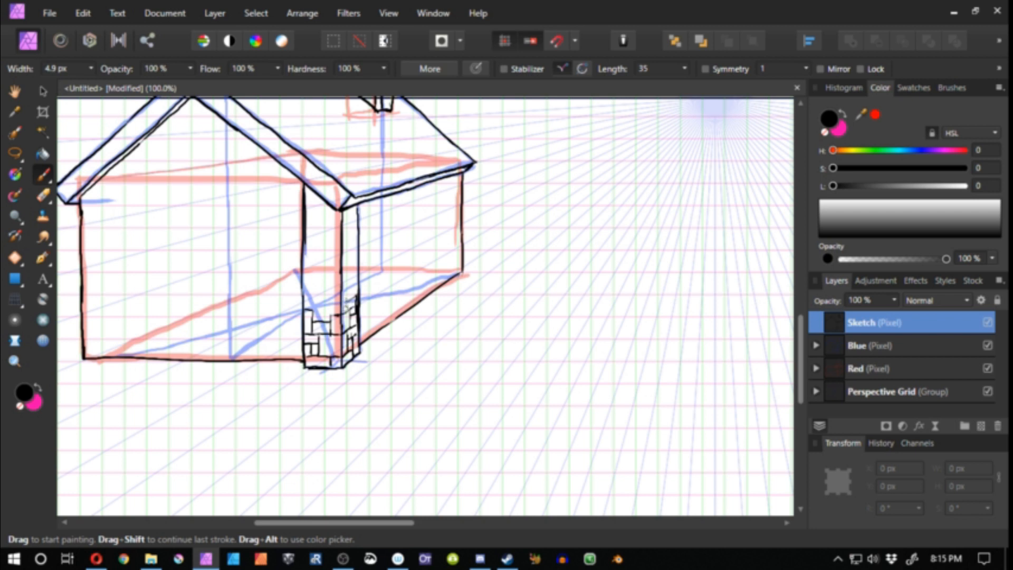
drag(345, 290, 341, 291)
drag(321, 292, 320, 312)
drag(320, 292, 305, 292)
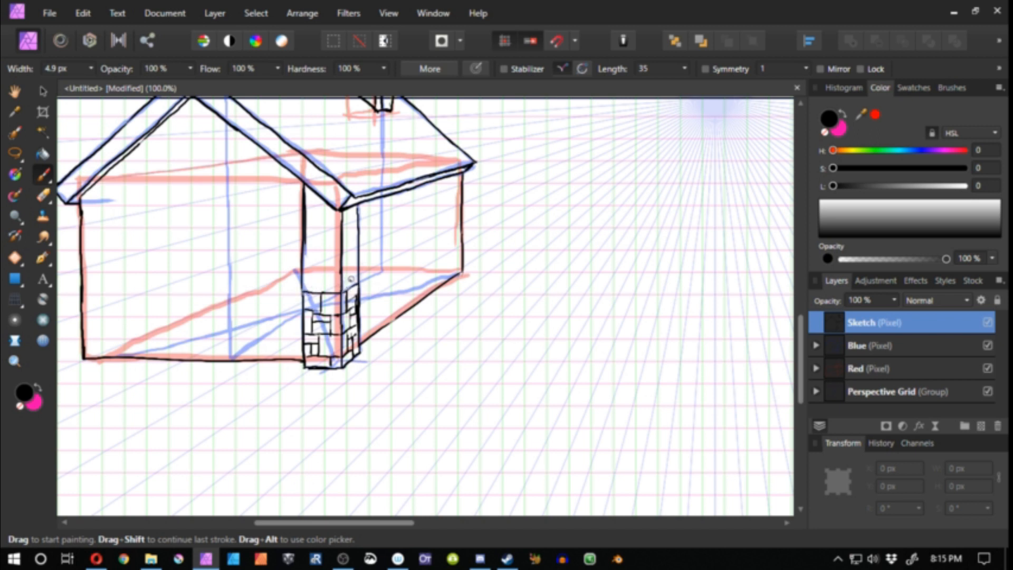
Add another course of bricks around the corner post at about mid-height, undoing misplaced joints
mouse_move(351, 275)
mouse_down()
mouse_move(352, 286)
mouse_move(352, 270)
mouse_move(333, 271)
mouse_move(333, 290)
mouse_up()
mouse_move(310, 276)
mouse_down()
mouse_move(333, 278)
mouse_move(303, 278)
mouse_move(330, 273)
mouse_move(303, 268)
mouse_move(334, 271)
mouse_move(303, 271)
mouse_up()
key(ctrl+z)
key(ctrl+z)
key(ctrl+z)
key(ctrl+z)
key(ctrl+z)
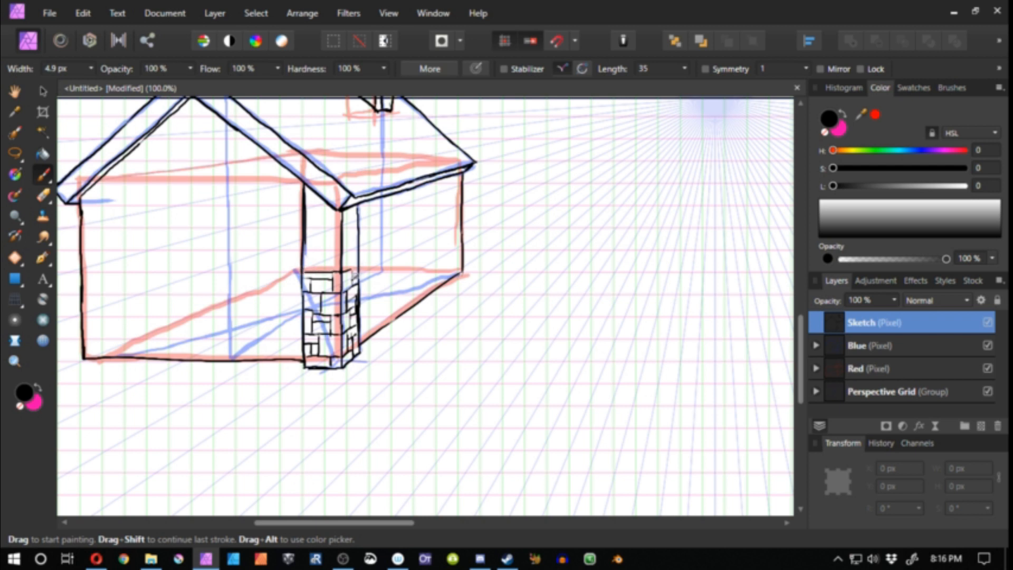
Fill the upper part of the corner post with bricks on both faces up to the roof
drag(351, 271, 354, 255)
mouse_move(344, 245)
mouse_down()
mouse_move(324, 248)
mouse_move(321, 268)
mouse_up()
mouse_move(353, 244)
mouse_down()
mouse_move(321, 247)
mouse_move(311, 267)
mouse_move(307, 258)
mouse_move(323, 253)
mouse_move(315, 244)
mouse_move(324, 248)
mouse_move(308, 223)
mouse_move(333, 247)
mouse_up()
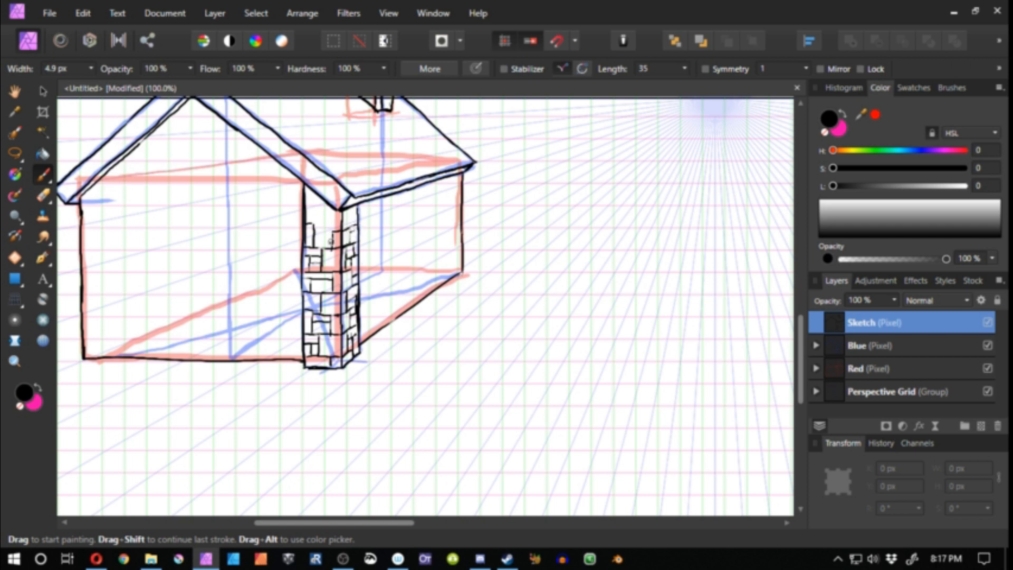
key(ctrl+z)
mouse_move(331, 236)
mouse_down()
mouse_move(315, 236)
mouse_move(326, 230)
mouse_move(316, 222)
mouse_up()
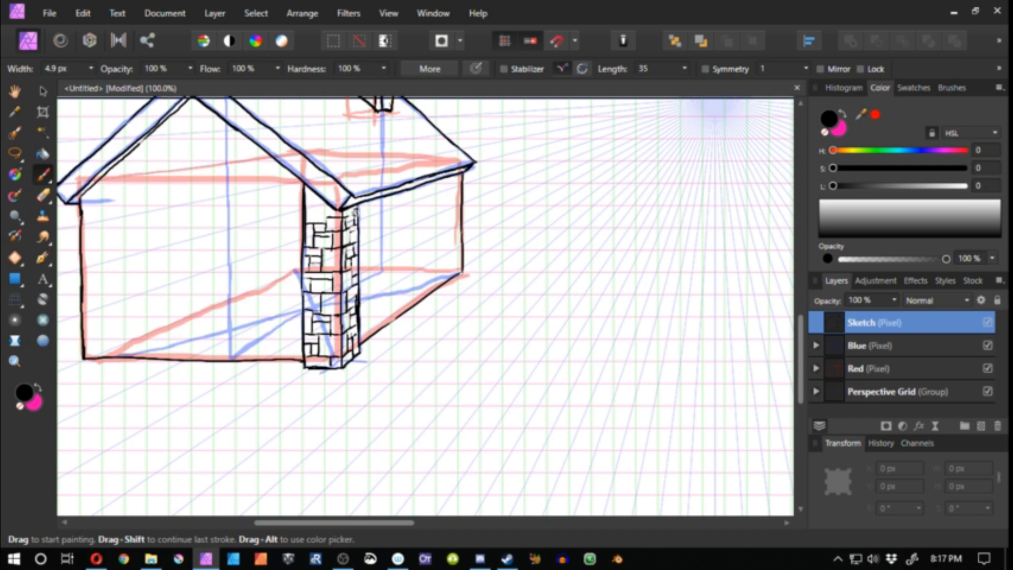
drag(358, 206, 359, 217)
mouse_move(340, 214)
mouse_down()
mouse_move(306, 217)
mouse_move(305, 195)
mouse_up()
key(space)
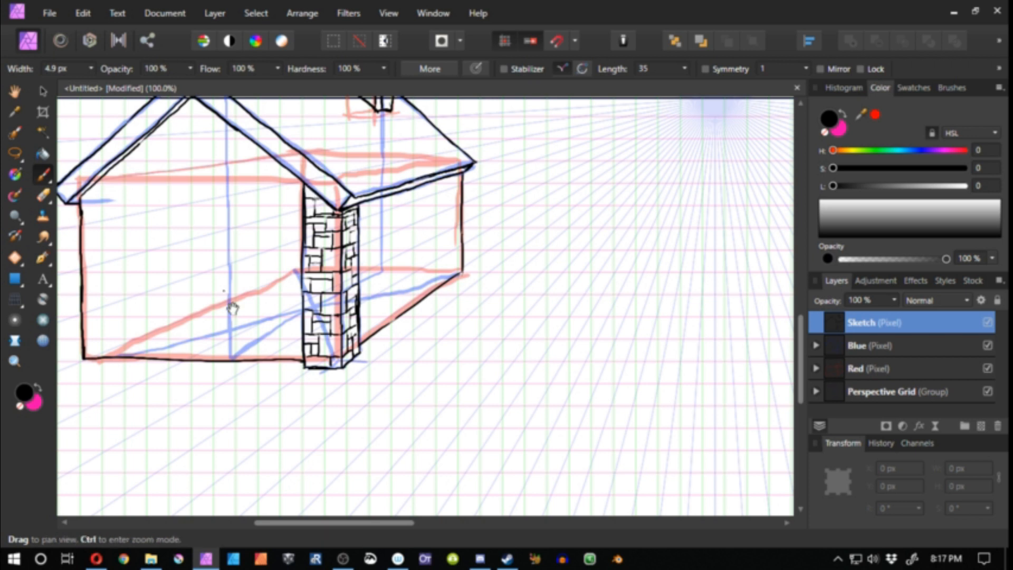
drag(230, 305, 342, 309)
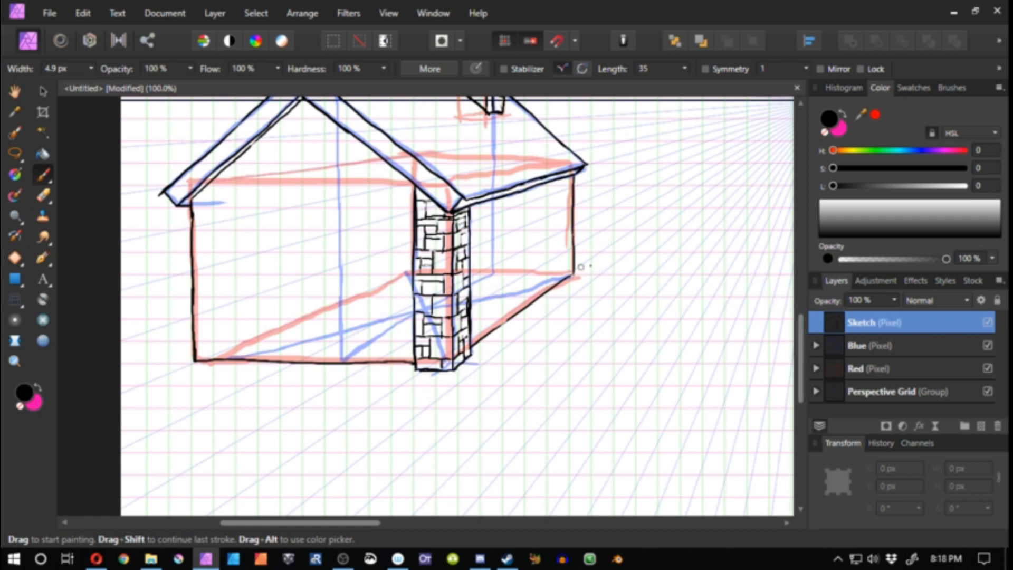
mouse_move(580, 275)
mouse_down()
mouse_move(557, 291)
mouse_move(561, 186)
mouse_move(560, 288)
mouse_move(579, 169)
mouse_move(574, 276)
mouse_up()
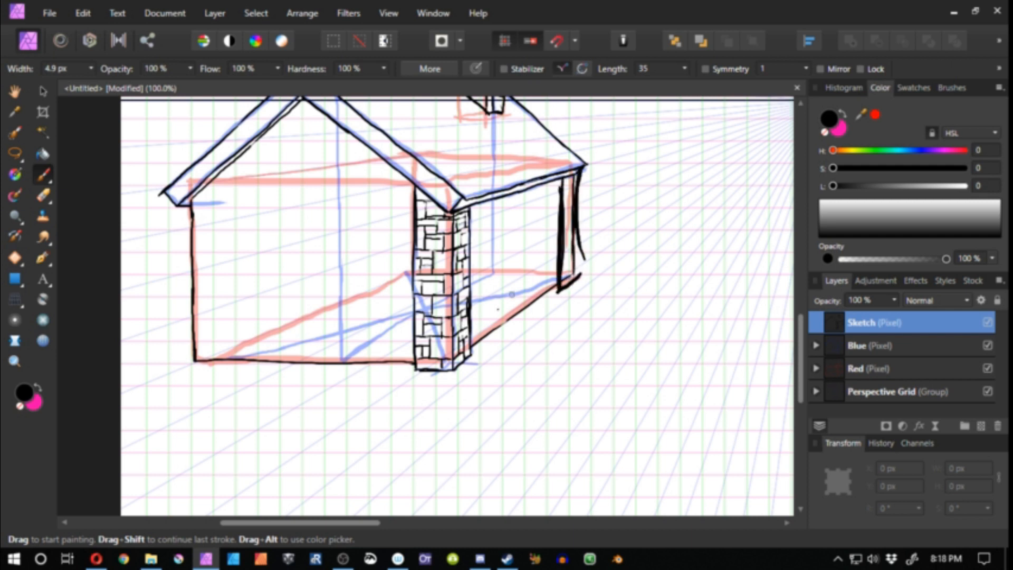
key(ctrl+z)
key(ctrl+z)
key(ctrl+z)
key(ctrl+z)
drag(558, 289, 599, 286)
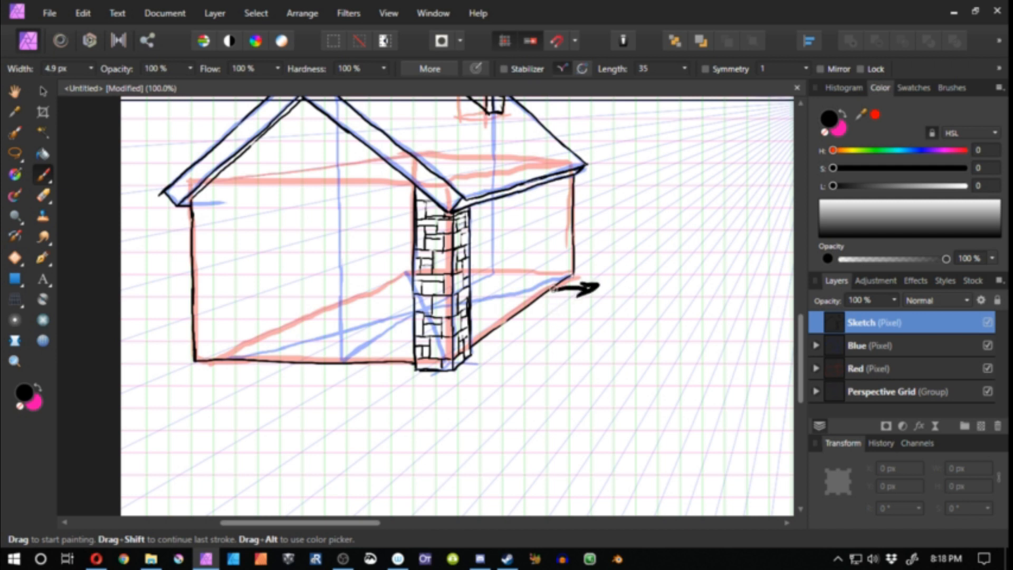
key(ctrl+z)
key(ctrl+z)
Add a new pixel layer above the Blue layer and name it Purple
click(896, 346)
click(980, 426)
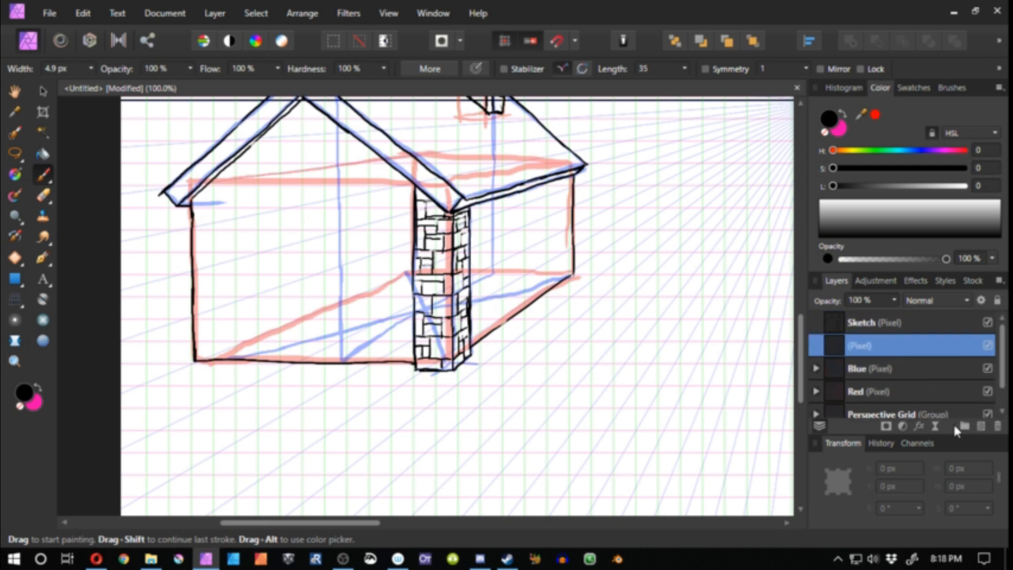
double_click(874, 345)
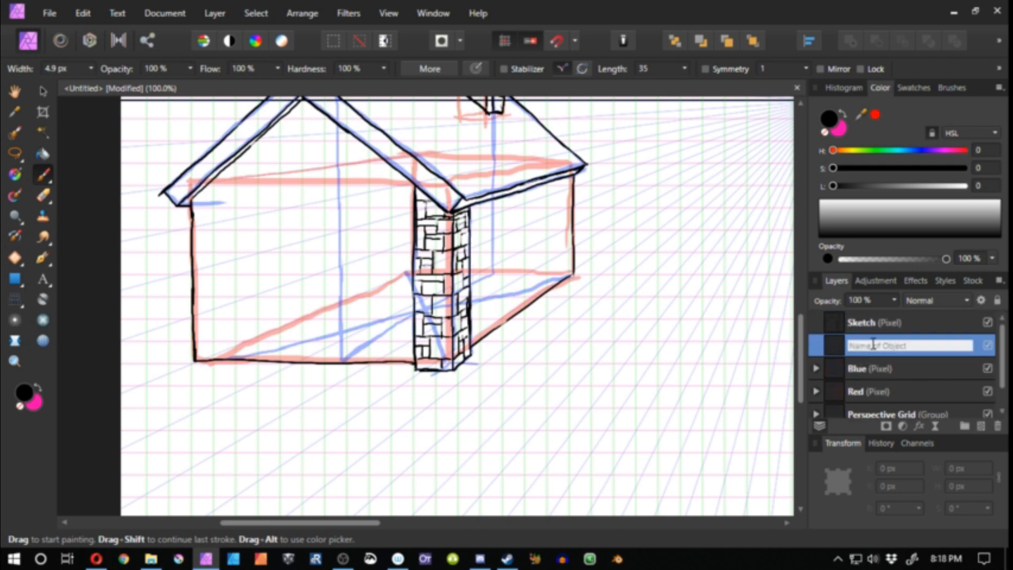
text(Purple)
key(Return)
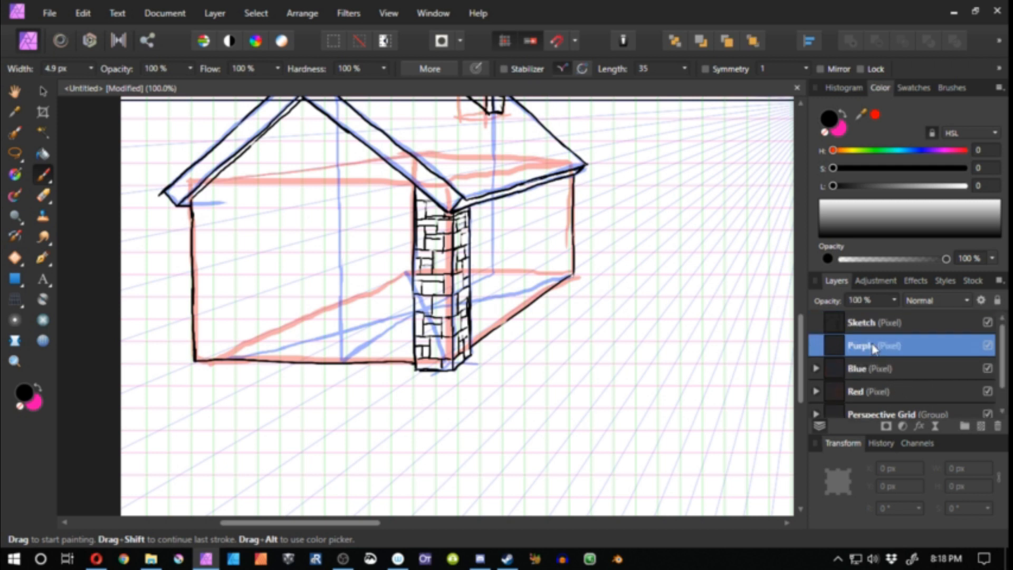
Add a Gradient Map adjustment with its first stop set to magenta, hue 310, and nest it in the Purple layer
click(903, 426)
click(818, 277)
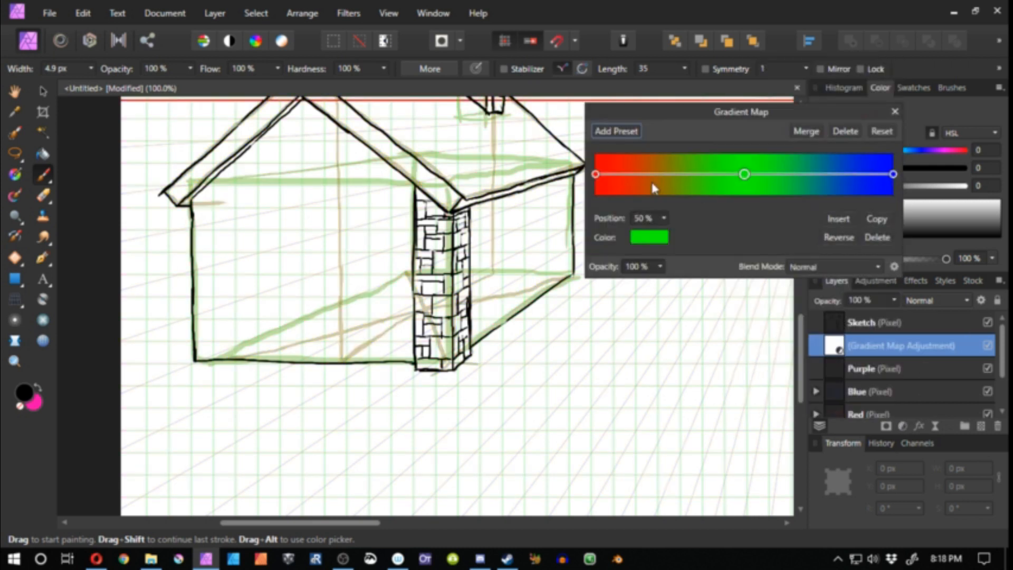
click(595, 174)
click(649, 237)
click(686, 284)
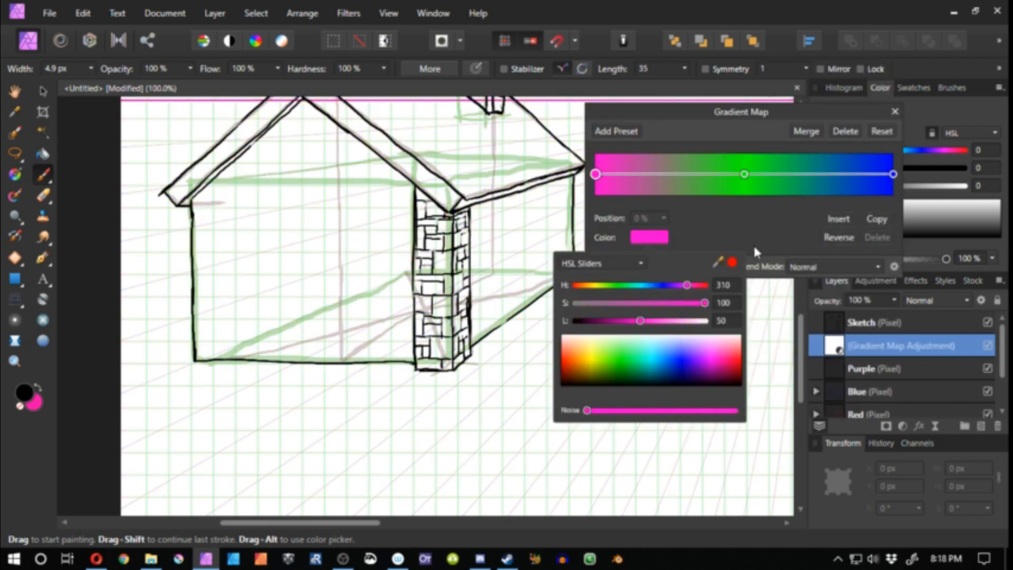
click(895, 113)
drag(841, 345, 853, 369)
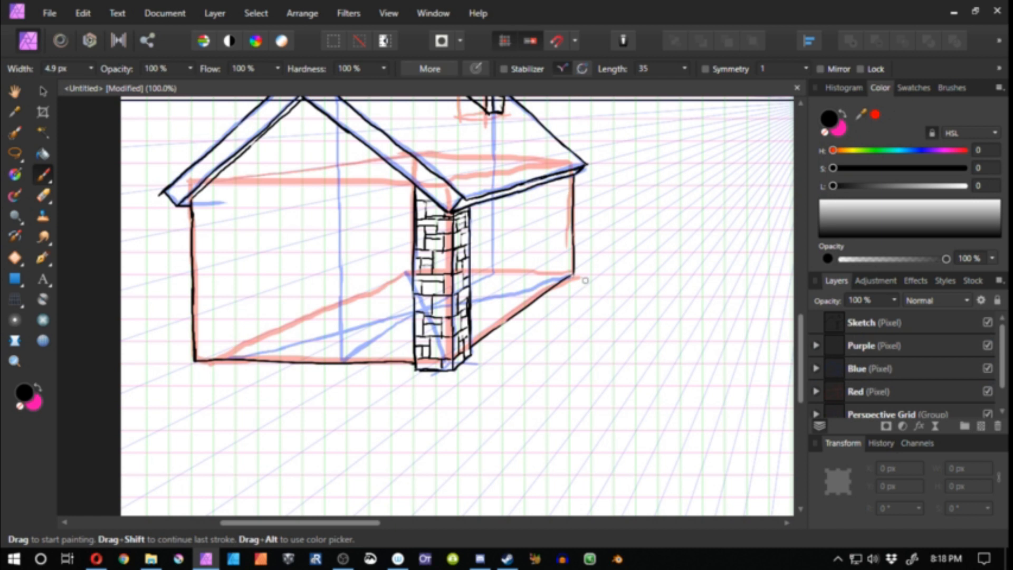
key(b)
click(874, 346)
drag(452, 373, 549, 304)
key(ctrl+z)
click(816, 345)
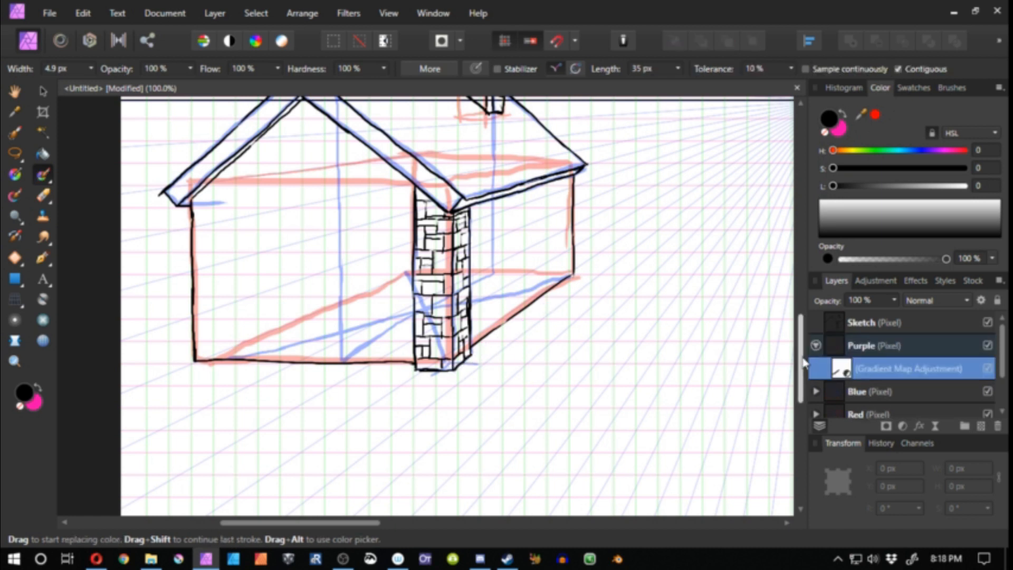
click(816, 345)
On the Purple layer, draw a guide from the post's side base along the side wall past the house's far corner
click(862, 348)
drag(463, 365, 507, 326)
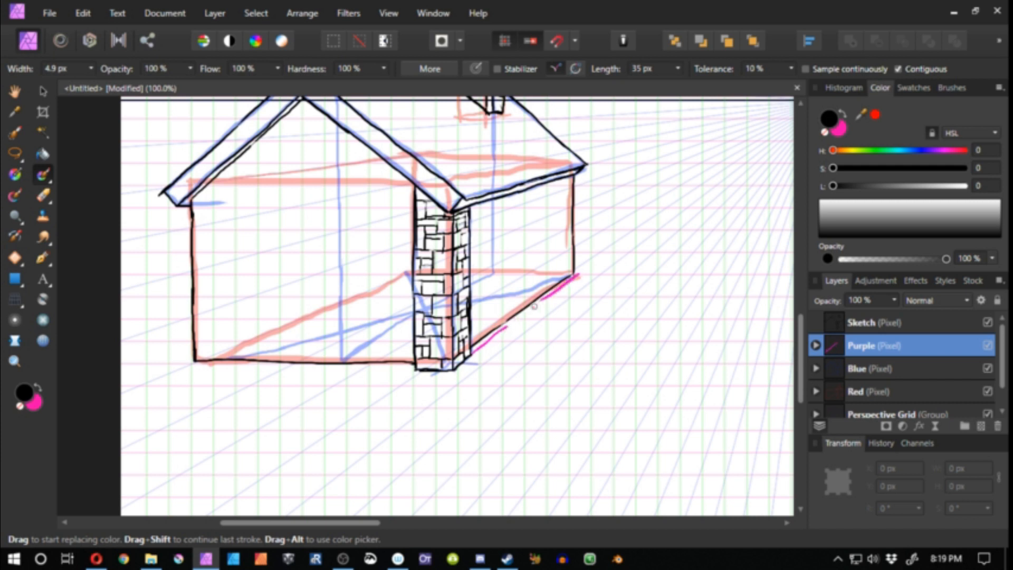
key(b)
drag(511, 324, 587, 268)
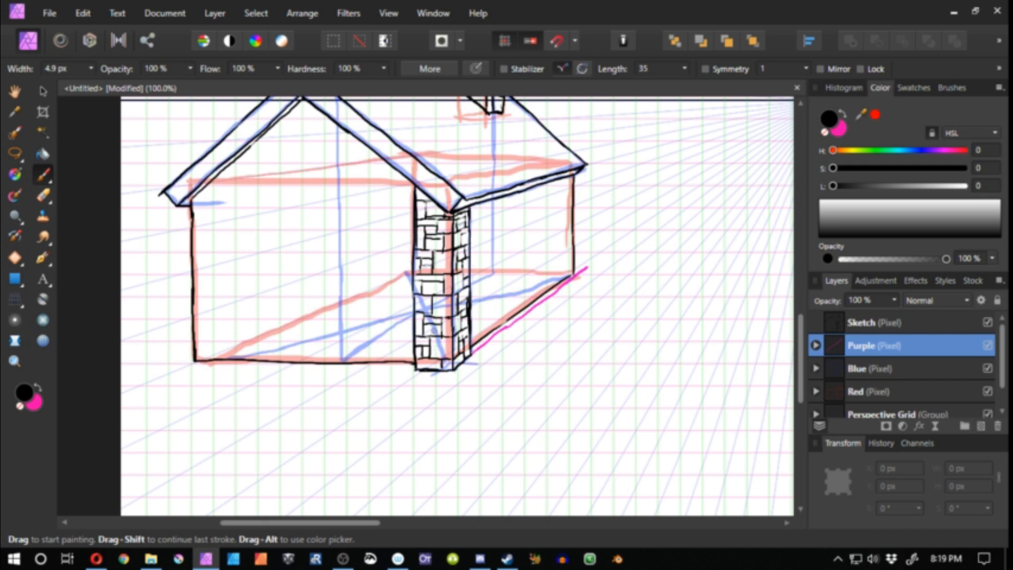
mouse_move(407, 188)
mouse_down()
mouse_move(461, 269)
mouse_move(444, 354)
mouse_up()
mouse_move(581, 185)
mouse_down()
mouse_move(572, 269)
mouse_move(569, 179)
mouse_move(575, 255)
mouse_up()
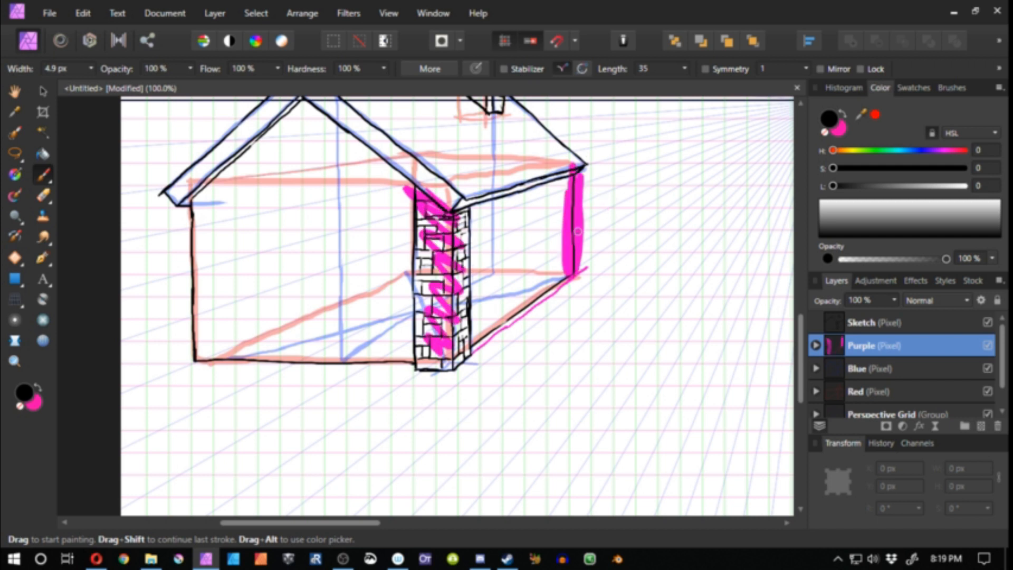
key(ctrl+z)
key(ctrl+z)
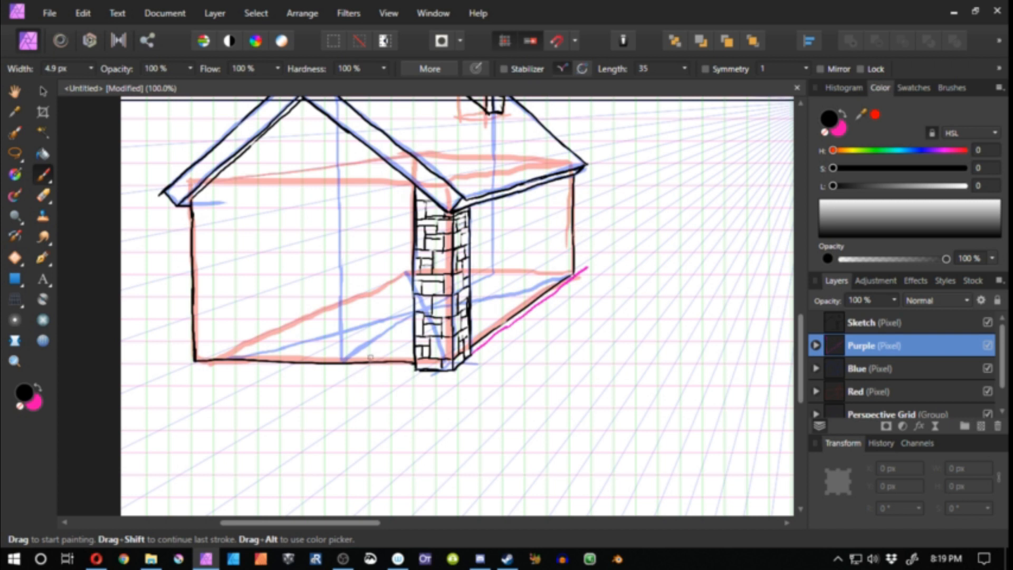
drag(196, 191, 203, 353)
key(ctrl+z)
Draw a purple guide from the corner post's base along the front wall past the house's other front corner
drag(436, 369, 372, 368)
mouse_move(182, 365)
mouse_down()
mouse_move(380, 372)
mouse_move(170, 365)
mouse_up()
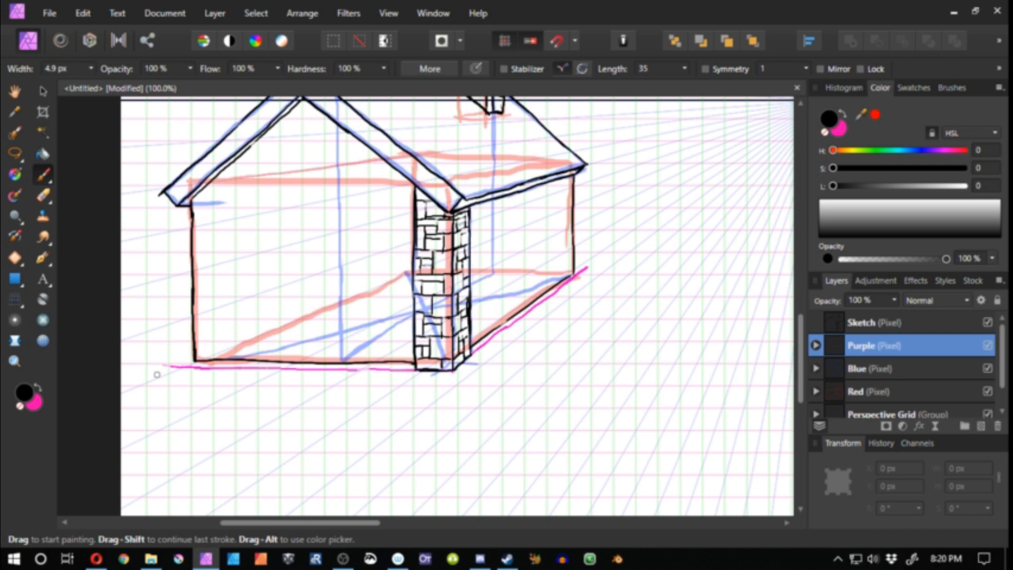
On the Sketch layer, ink a short black start of the far post's outer edge just above the purple guide
click(838, 323)
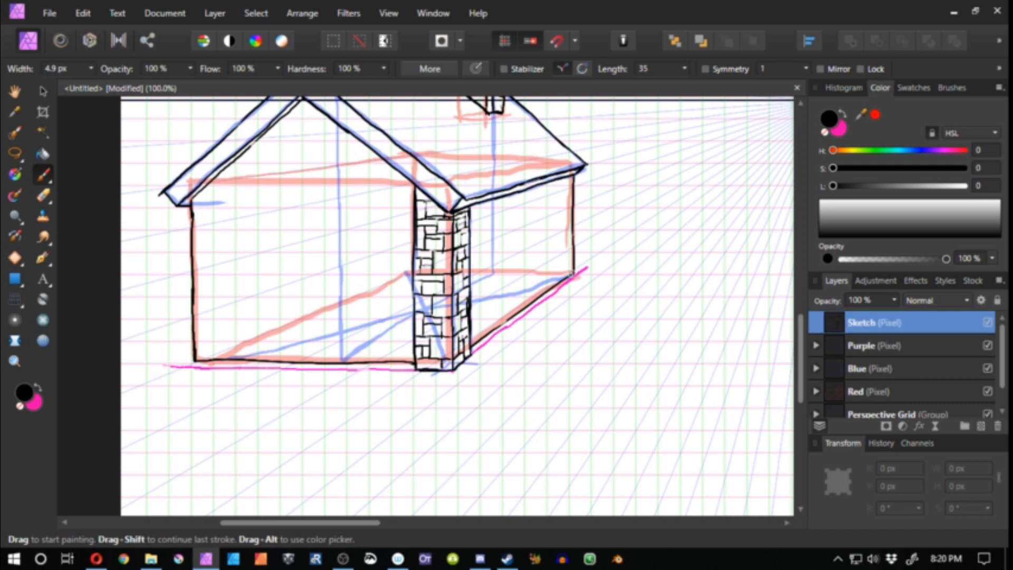
key(z)
drag(569, 270, 785, 303)
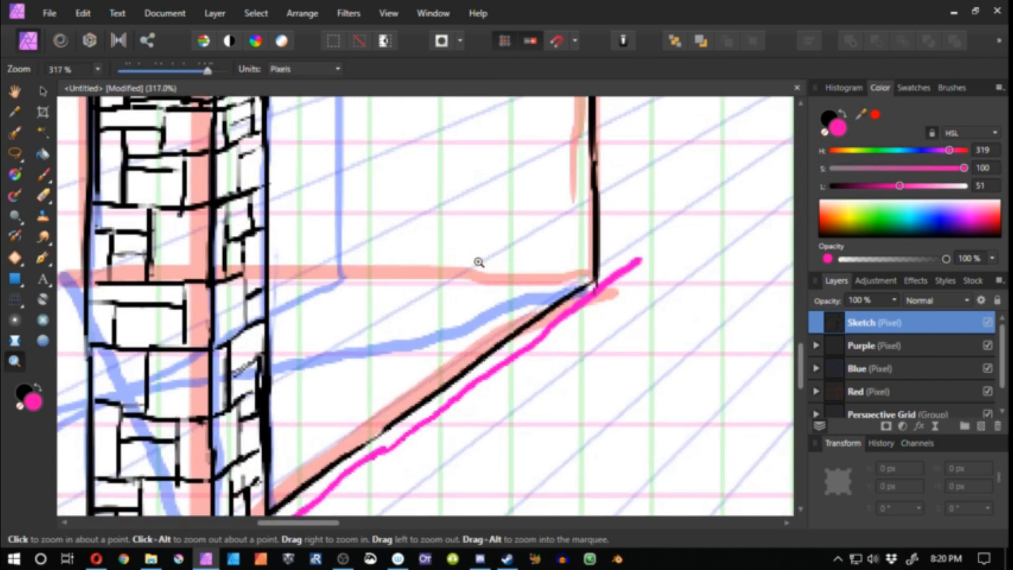
mouse_move(413, 266)
mouse_down()
mouse_move(266, 270)
mouse_move(159, 298)
mouse_up()
key(b)
key(x)
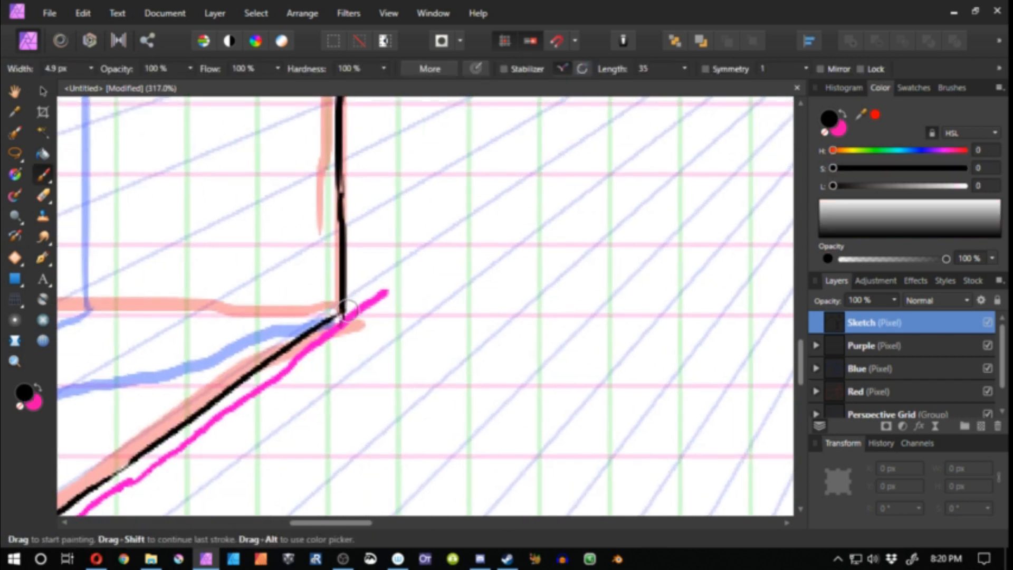
mouse_move(343, 311)
mouse_down()
mouse_move(353, 311)
mouse_move(359, 285)
mouse_up()
key(ctrl+z)
drag(361, 293, 360, 307)
Ink the far post's outer edge vertically from the eave to the purple guide, undoing the crooked attempts
key(z)
drag(392, 340, 262, 317)
drag(327, 334, 353, 332)
drag(368, 329, 401, 380)
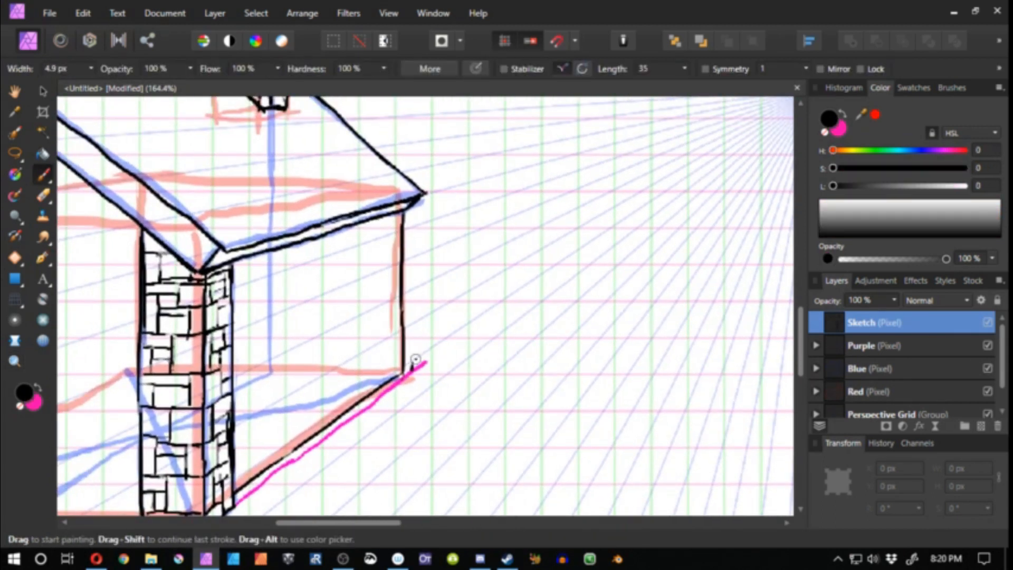
drag(410, 210, 411, 267)
key(ctrl+z)
drag(408, 210, 410, 353)
key(ctrl+z)
key(ctrl+z)
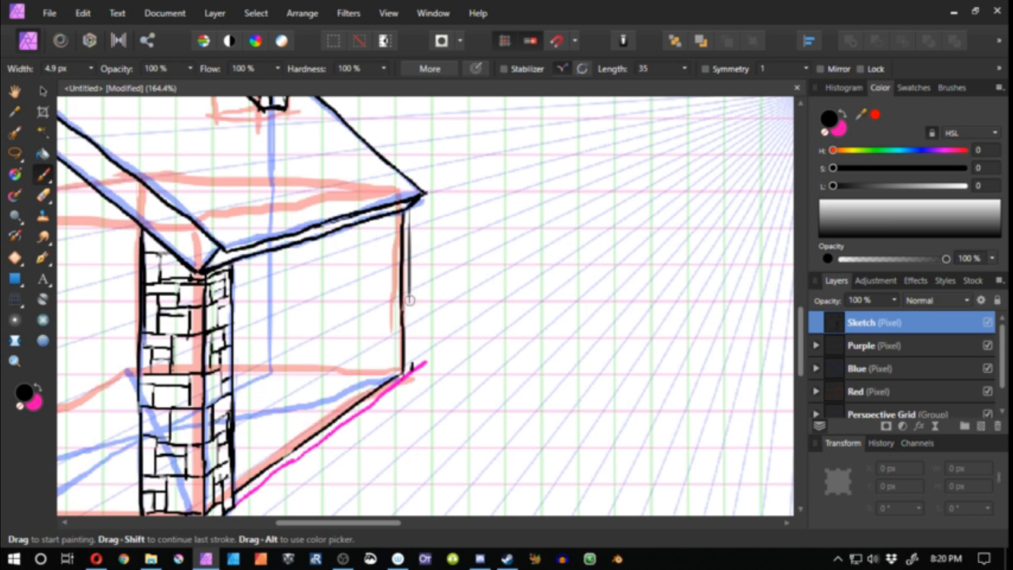
drag(409, 293, 412, 372)
key(ctrl+z)
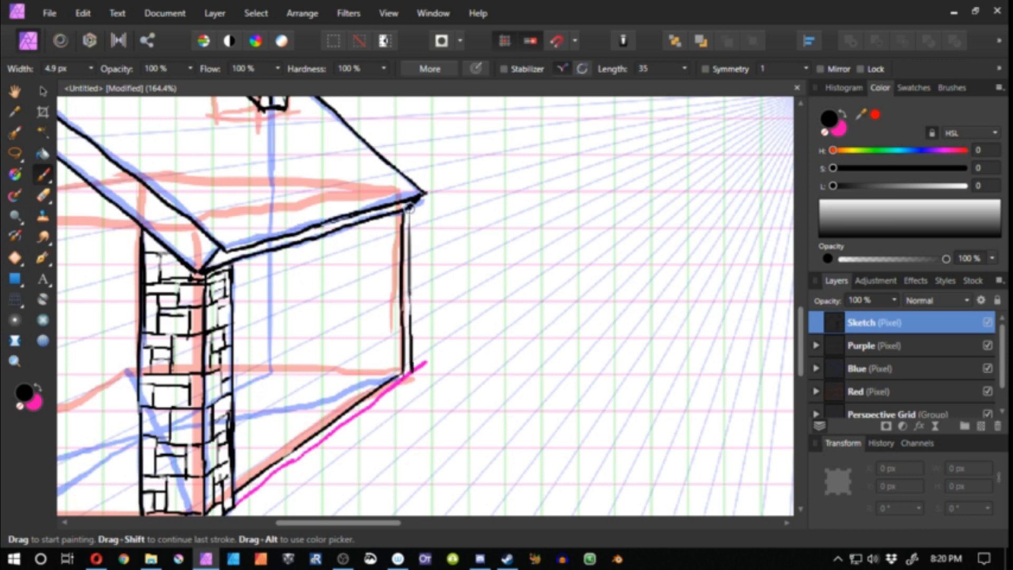
drag(409, 210, 411, 269)
Ink the far post's base along the purple guide and its inner vertical edge up to the eave
mouse_move(411, 371)
mouse_down()
mouse_move(381, 397)
mouse_move(412, 371)
mouse_move(387, 392)
mouse_move(411, 370)
mouse_move(391, 387)
mouse_move(392, 351)
mouse_up()
key(ctrl+z)
key(ctrl+z)
drag(392, 214, 392, 374)
Erase the old wall corner line between the far post's two vertical edges
key(e)
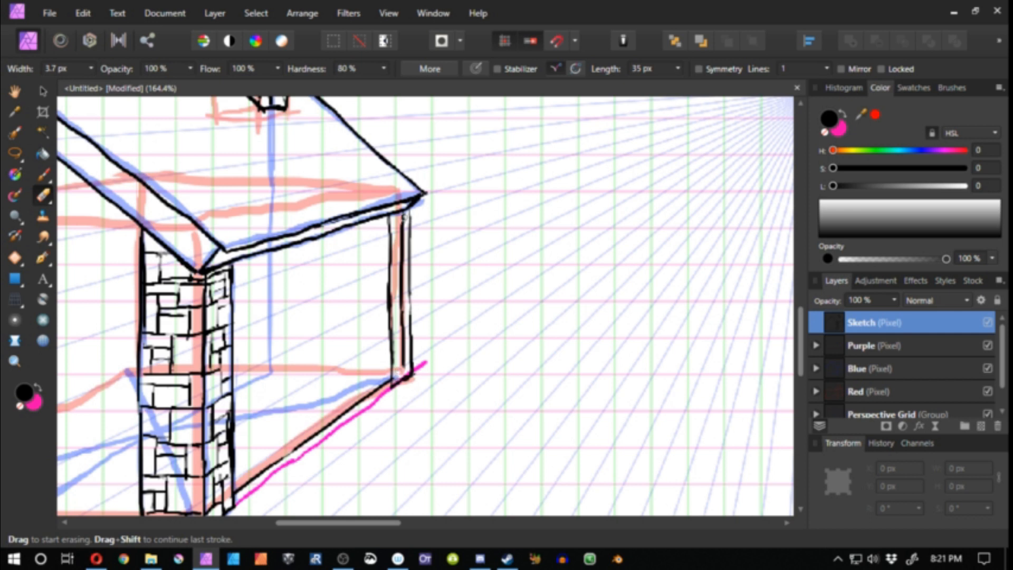
drag(405, 216, 406, 346)
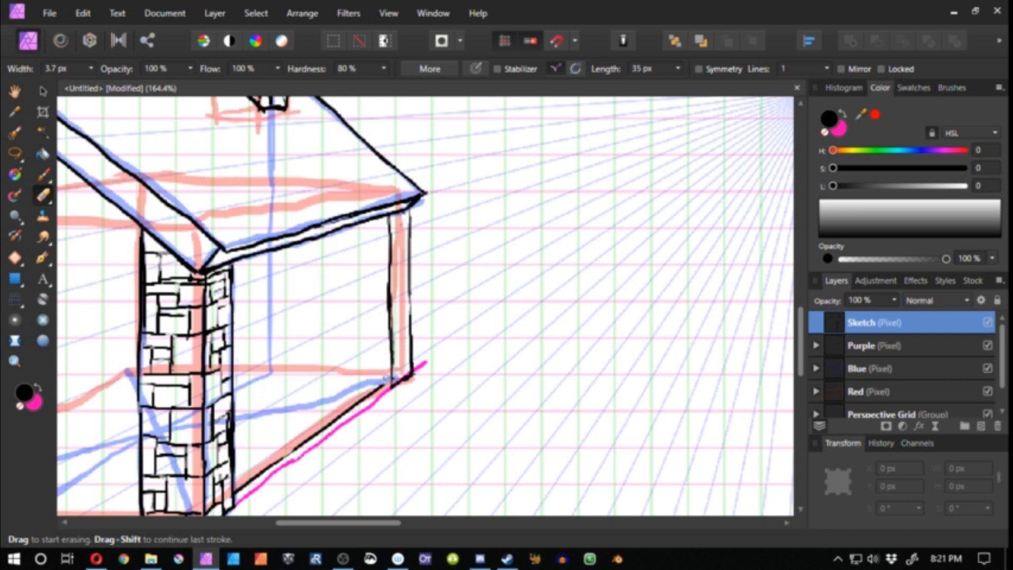
Ink another vertical edge for the far post, parallel to its inner edge and running from the eave to the base
key(b)
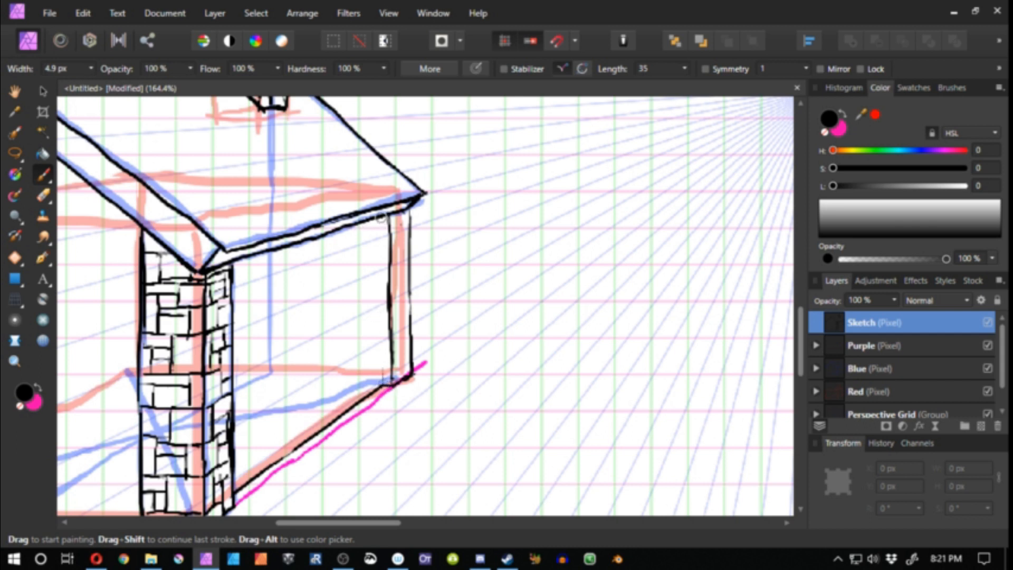
drag(382, 381, 381, 270)
drag(382, 219, 382, 274)
key(ctrl+z)
drag(383, 218, 382, 296)
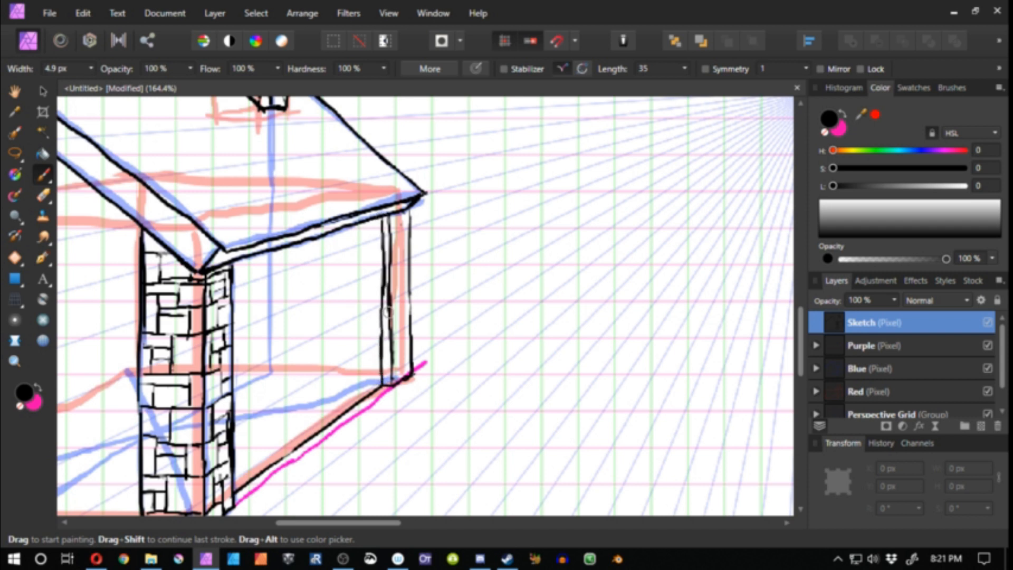
Fill the far post's two faces with staggered black brick joints from the base up to the eave
mouse_move(382, 359)
mouse_down()
mouse_move(403, 352)
mouse_move(406, 375)
mouse_move(404, 354)
mouse_move(404, 376)
mouse_up()
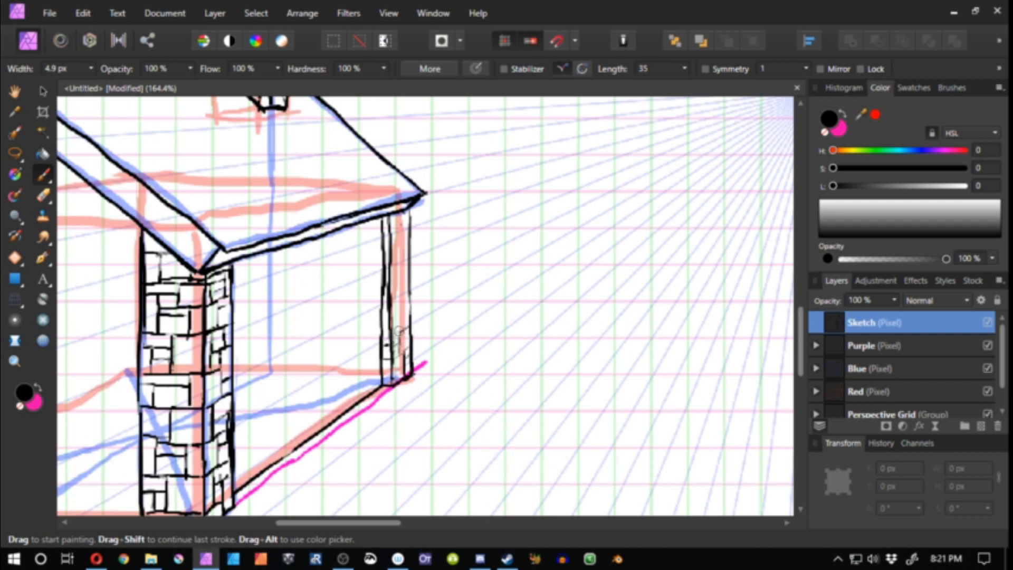
key(space)
mouse_move(394, 321)
mouse_down()
mouse_move(381, 372)
mouse_move(389, 377)
mouse_up()
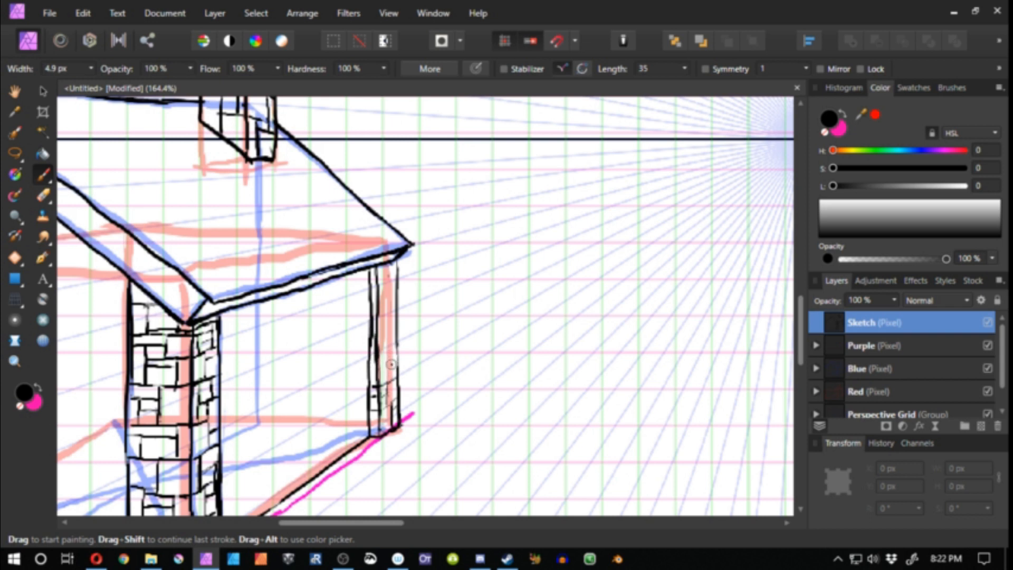
mouse_move(396, 357)
mouse_down()
mouse_move(384, 381)
mouse_move(377, 363)
mouse_up()
mouse_move(376, 345)
mouse_down()
mouse_move(396, 322)
mouse_move(370, 329)
mouse_move(393, 311)
mouse_move(387, 323)
mouse_move(392, 297)
mouse_move(371, 306)
mouse_move(390, 276)
mouse_up()
Ink the left front post's outer edge in black, vertically from the eave down to the purple guide
mouse_move(389, 285)
mouse_down()
mouse_move(391, 332)
mouse_move(197, 359)
mouse_move(369, 353)
mouse_move(277, 358)
mouse_up()
key(z)
mouse_move(385, 358)
mouse_down()
mouse_move(338, 376)
mouse_move(366, 312)
mouse_move(402, 315)
mouse_move(475, 276)
mouse_up()
key(b)
key(x)
key(space)
key(b)
drag(299, 394, 300, 431)
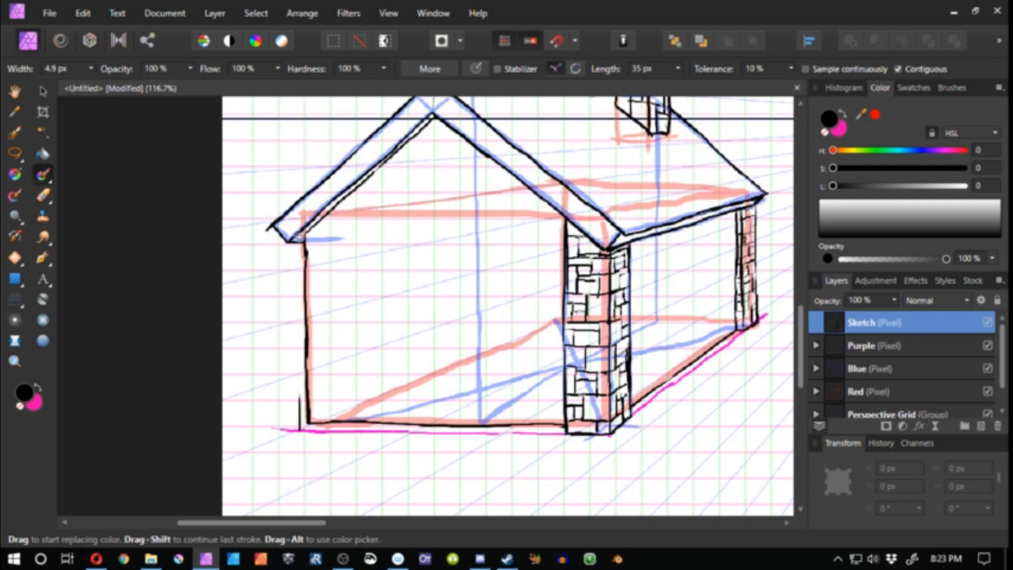
drag(300, 237, 300, 405)
key(b)
Ink the left front post's base along the purple guide and its inner edge up to the gable, replacing the misplaced inner edge
mouse_move(297, 431)
mouse_down()
mouse_move(331, 430)
mouse_move(327, 298)
mouse_up()
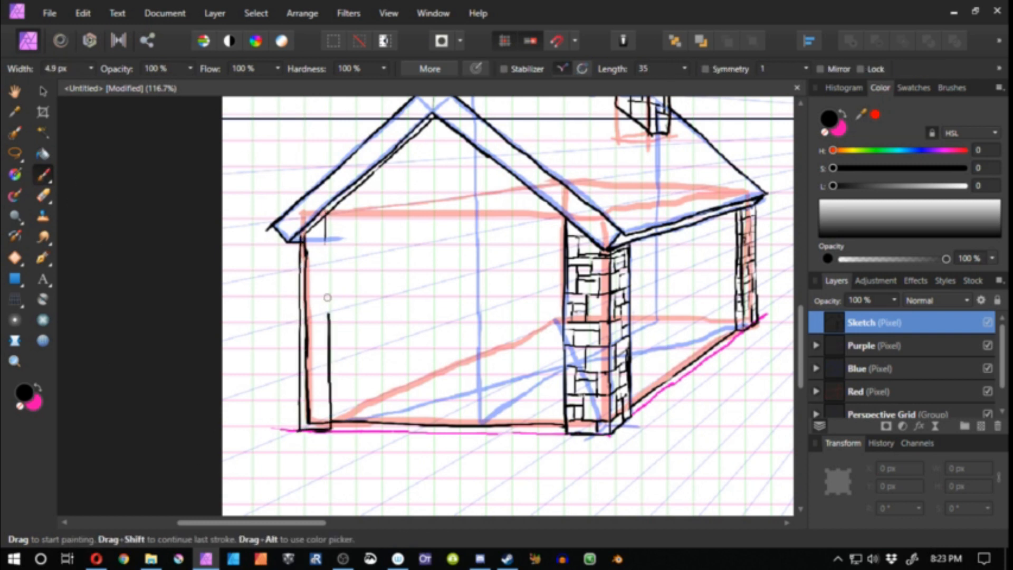
key(ctrl+z)
mouse_move(338, 424)
mouse_down()
mouse_move(335, 208)
mouse_move(304, 234)
mouse_up()
scroll(309, 228, up, 3)
mouse_move(356, 182)
mouse_down()
mouse_move(297, 237)
mouse_move(351, 185)
mouse_move(313, 228)
mouse_up()
Erase the old wall corner and the wall base line between the left front post's two vertical edges
key(e)
key(ctrl+z)
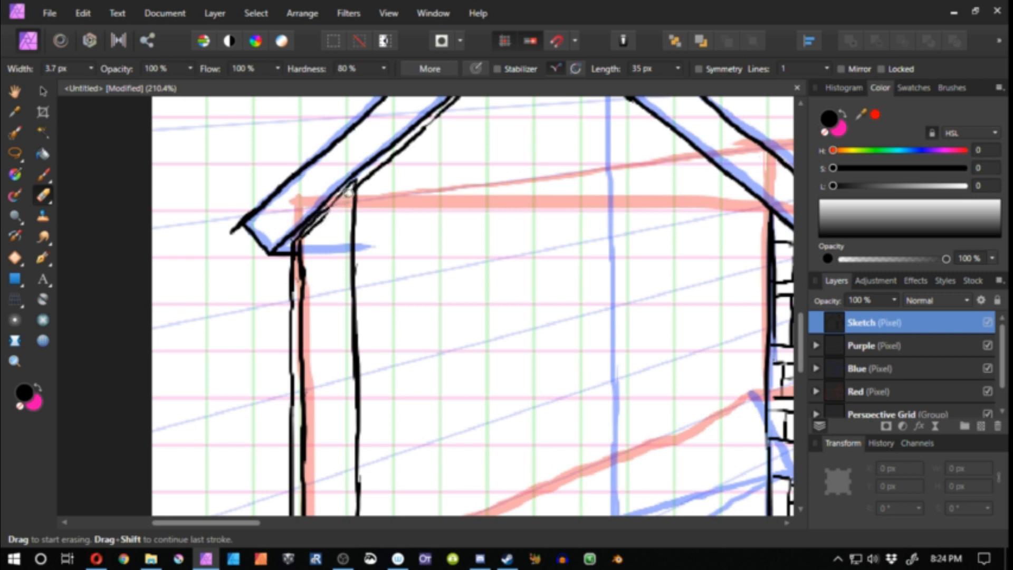
mouse_move(349, 193)
mouse_down()
mouse_move(301, 244)
mouse_move(301, 293)
mouse_move(298, 244)
mouse_move(303, 369)
mouse_up()
mouse_move(306, 362)
mouse_down()
mouse_move(321, 217)
mouse_move(317, 277)
mouse_up()
drag(317, 263, 319, 311)
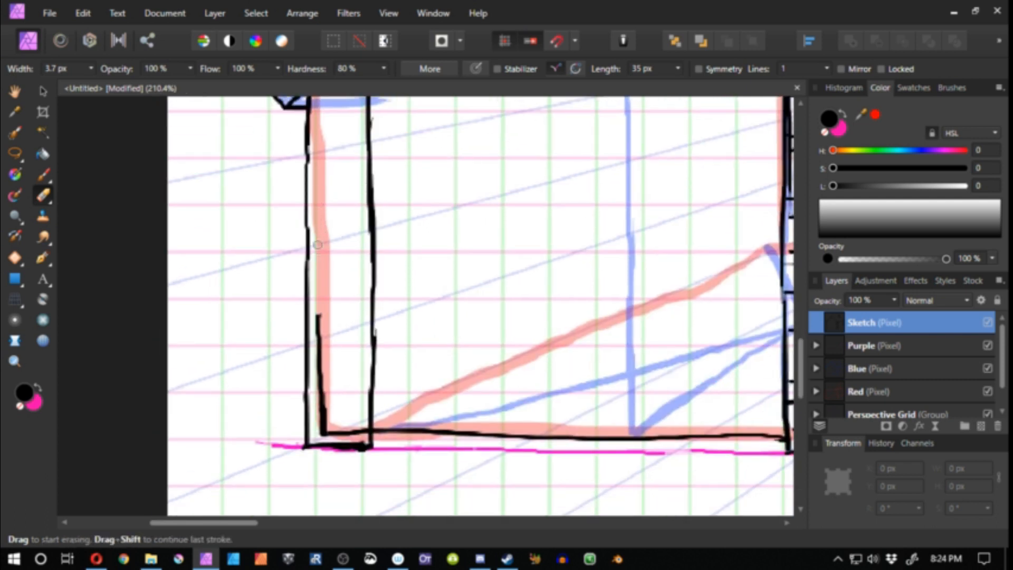
drag(318, 245, 320, 415)
drag(322, 433, 356, 432)
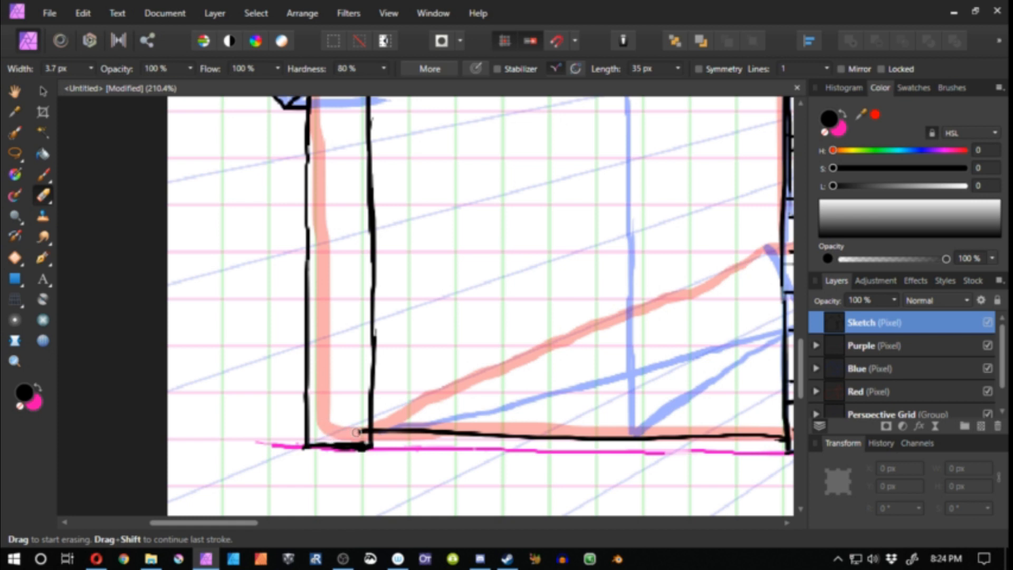
Redraw the start of the front wall's base line beside the left post and erase the old stroke above it
key(space)
drag(374, 274, 325, 291)
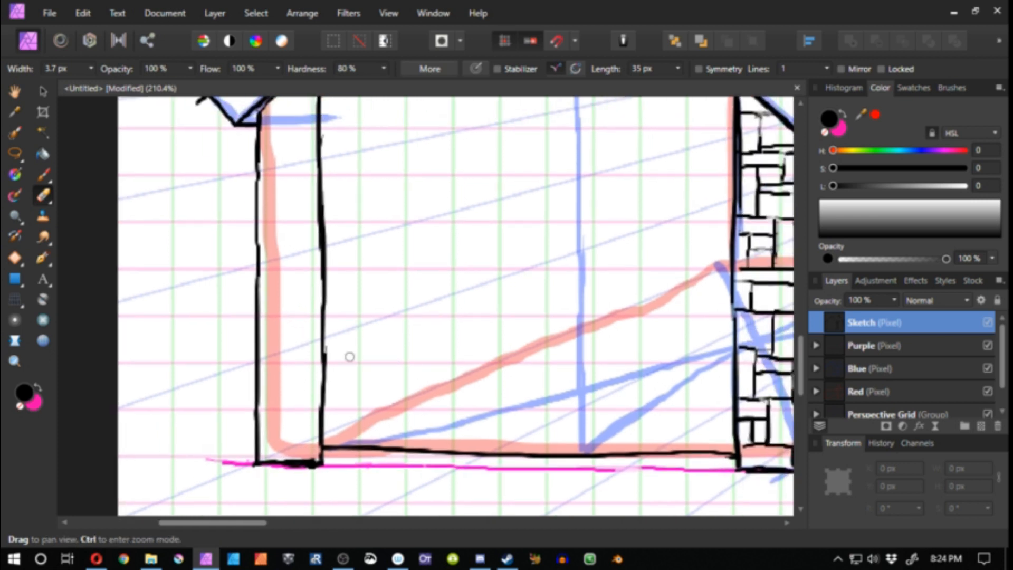
key(z)
drag(351, 387, 256, 436)
key(space)
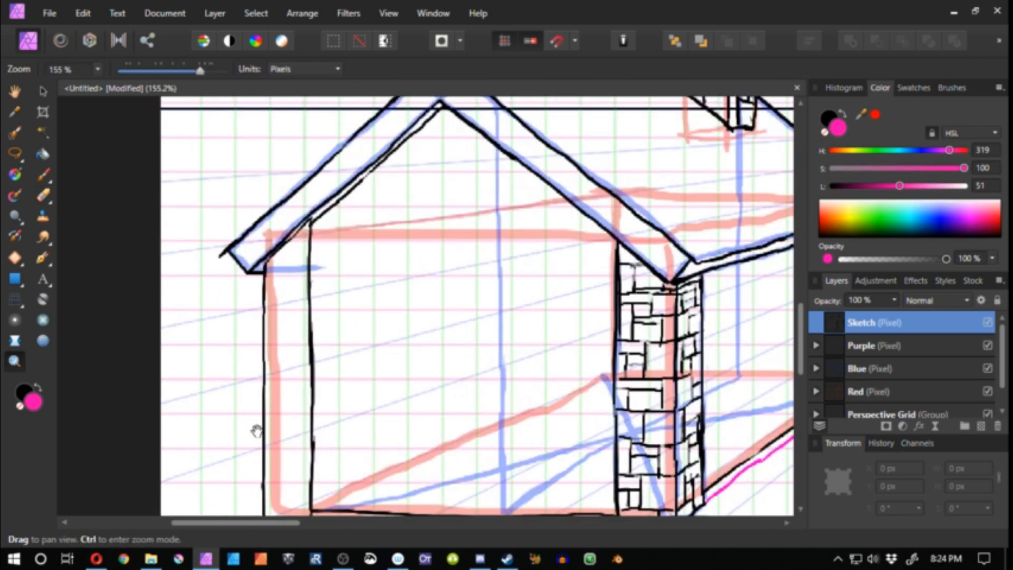
key(b)
key(x)
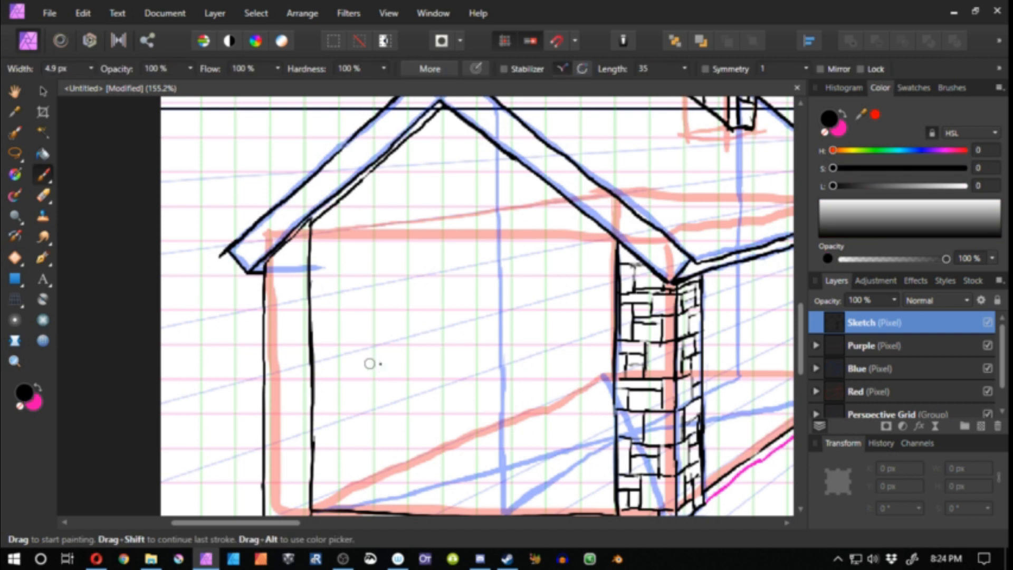
key(space)
drag(330, 355, 333, 289)
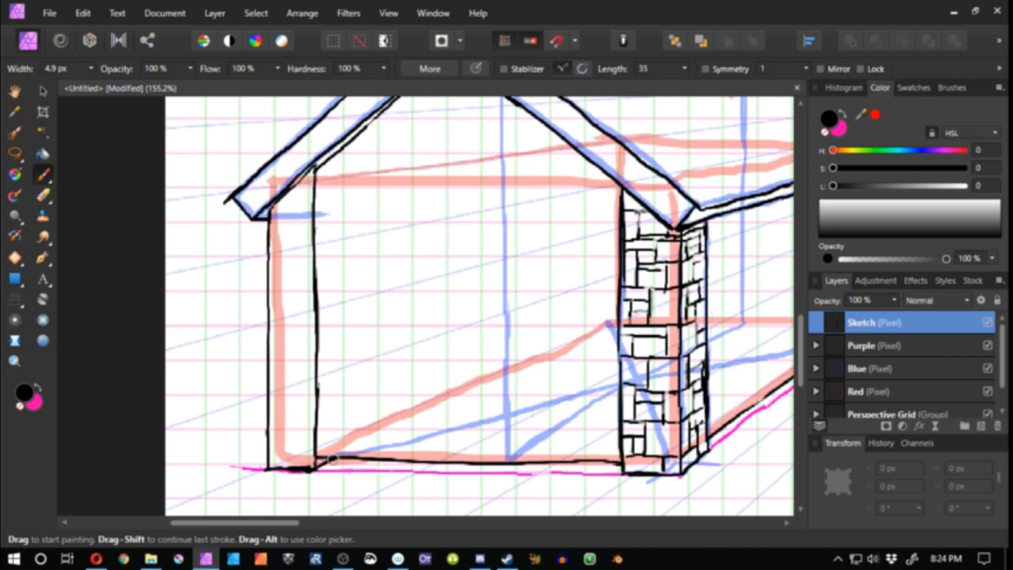
drag(319, 467, 427, 464)
key(ctrl+z)
key(ctrl+z)
mouse_move(328, 462)
mouse_down()
mouse_move(454, 464)
mouse_move(422, 465)
mouse_move(434, 464)
mouse_up()
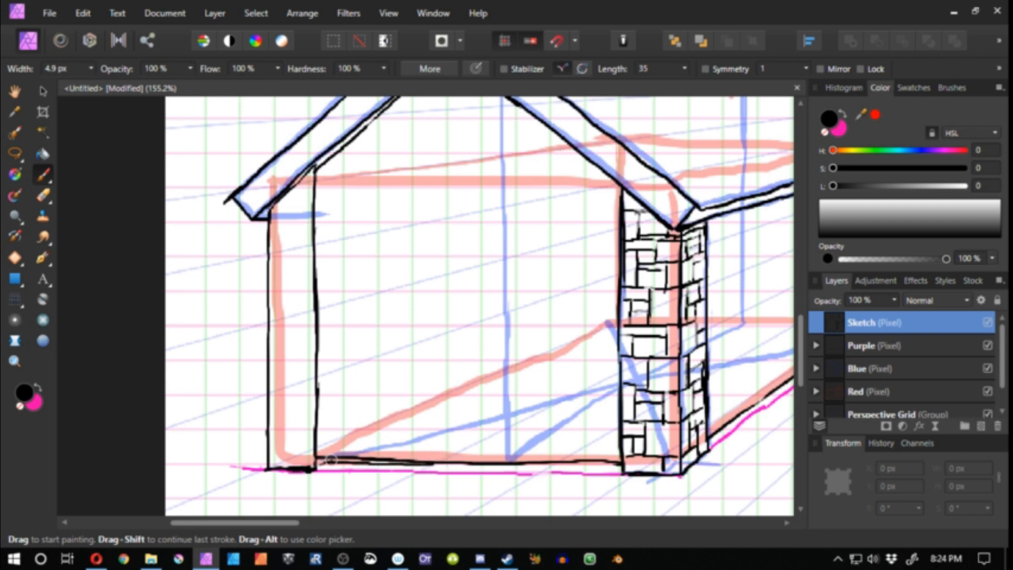
key(e)
mouse_move(320, 454)
mouse_down()
mouse_move(438, 457)
mouse_move(324, 453)
mouse_move(430, 459)
mouse_move(326, 463)
mouse_up()
Ink a second vertical line close beside the left front post's inner edge, from the gable to the base
key(b)
drag(317, 164, 319, 221)
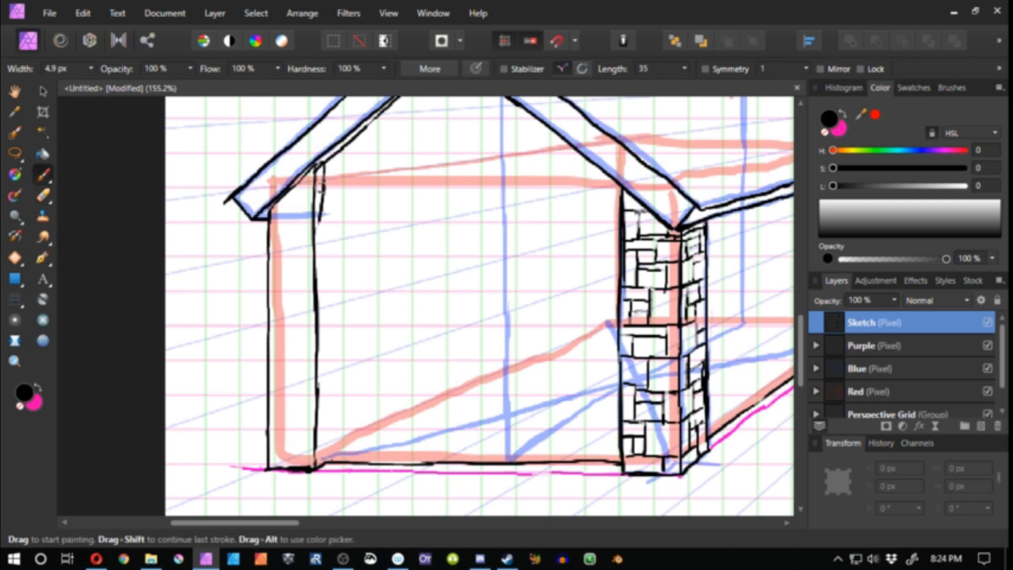
key(ctrl+z)
drag(322, 186, 323, 462)
Fill the left front post with staggered black brick joints from the base up to the gable
drag(268, 436, 278, 436)
mouse_move(278, 437)
mouse_down()
mouse_move(278, 467)
mouse_move(285, 417)
mouse_move(275, 383)
mouse_move(280, 404)
mouse_move(295, 340)
mouse_up()
mouse_move(269, 315)
mouse_down()
mouse_move(322, 313)
mouse_move(306, 364)
mouse_up()
drag(274, 349, 319, 348)
drag(311, 311, 310, 345)
mouse_move(285, 311)
mouse_down()
mouse_move(327, 309)
mouse_move(327, 285)
mouse_move(290, 277)
mouse_up()
Erase the ground guide lines along the front and side of the house on the Purple layer
key(z)
alt+click(402, 400)
drag(418, 439, 297, 390)
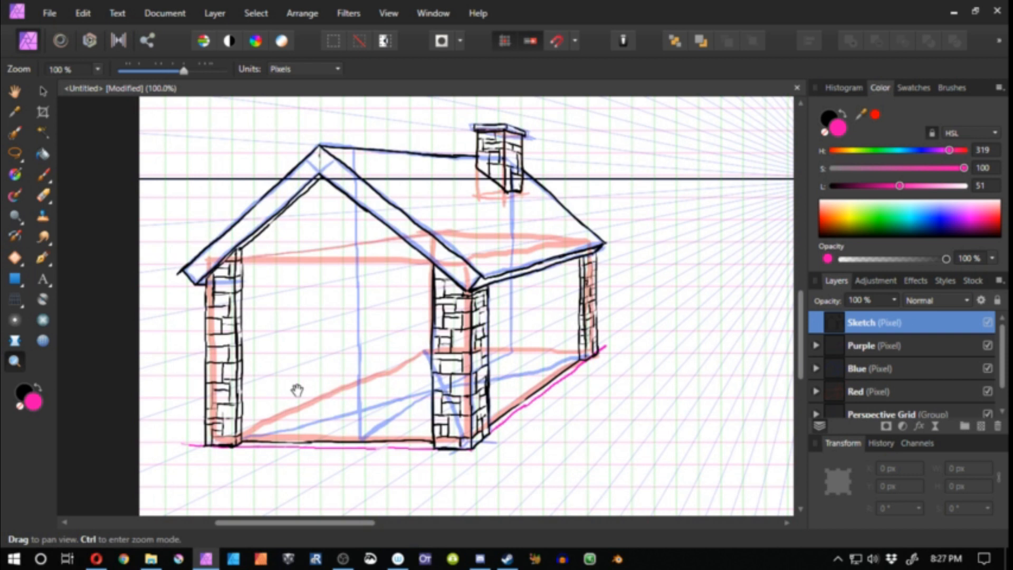
click(864, 347)
key(e)
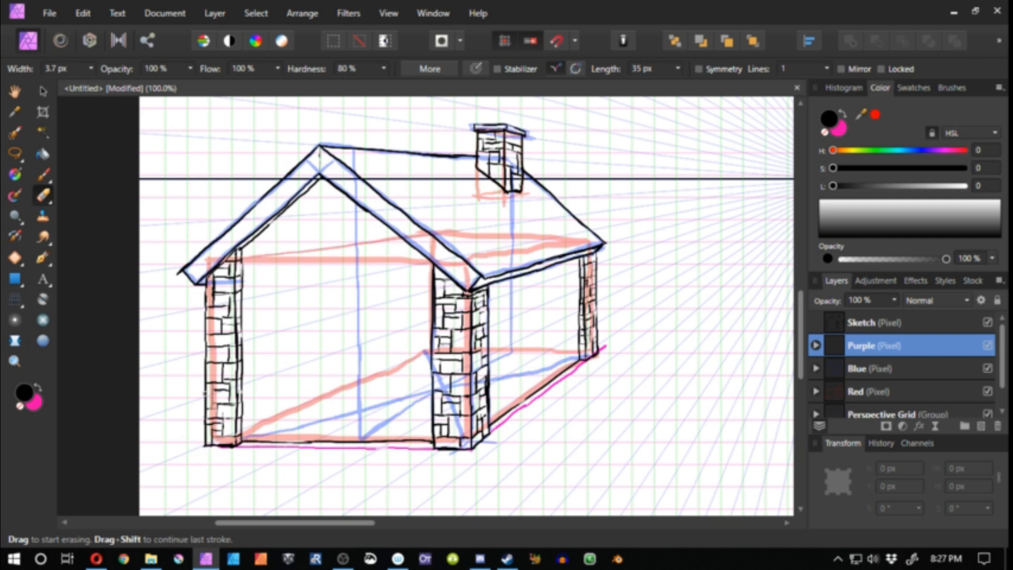
mouse_move(211, 418)
mouse_down()
mouse_move(220, 409)
mouse_move(471, 452)
mouse_move(606, 333)
mouse_up()
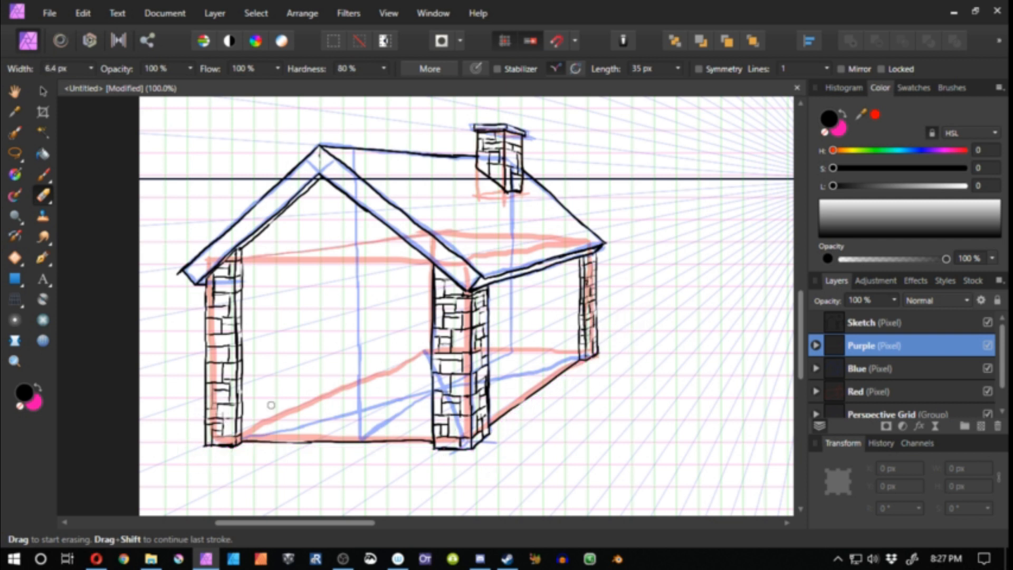
On the Purple layer, draw a magenta perspective guide forward from beside the front corner post, undoing the misplaced attempts
click(859, 330)
click(853, 374)
click(853, 345)
key(b)
drag(264, 466, 300, 416)
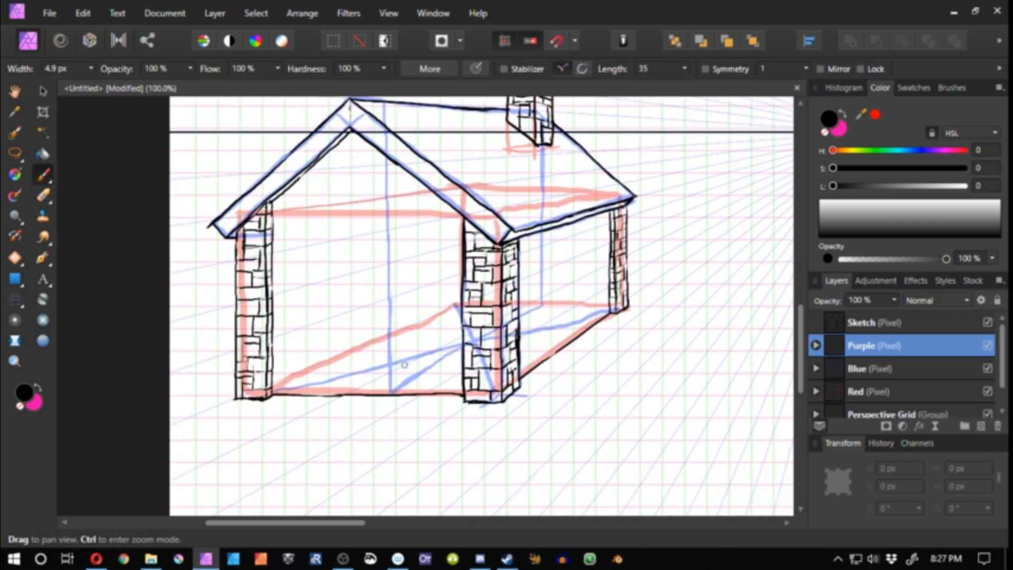
drag(420, 396, 370, 418)
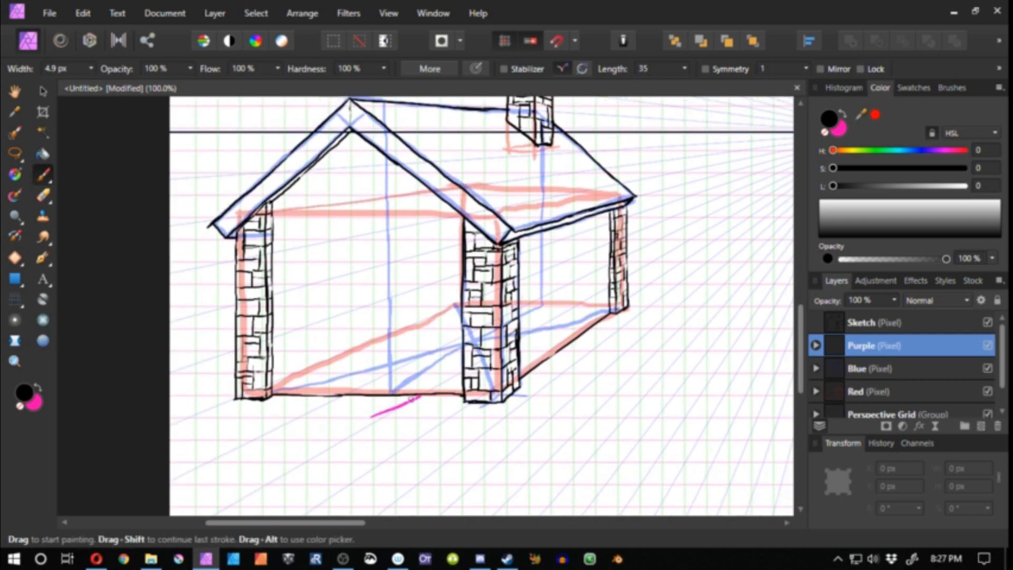
key(ctrl+z)
drag(453, 393, 393, 431)
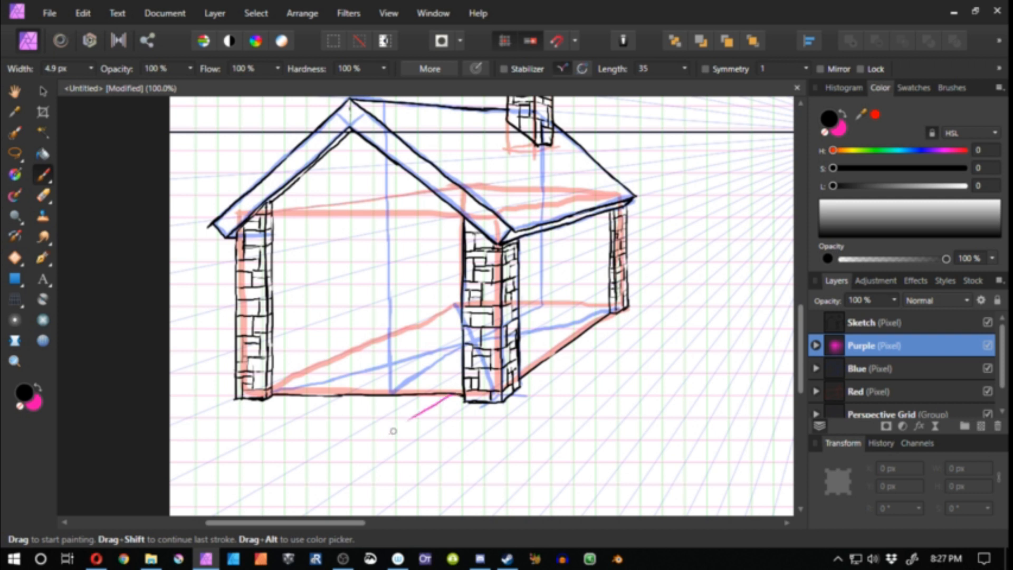
key(ctrl+z)
drag(454, 393, 350, 396)
mouse_move(422, 391)
mouse_down()
mouse_move(283, 392)
mouse_move(455, 395)
mouse_move(411, 420)
mouse_up()
key(ctrl+z)
key(ctrl+z)
key(ctrl+z)
drag(405, 422, 376, 424)
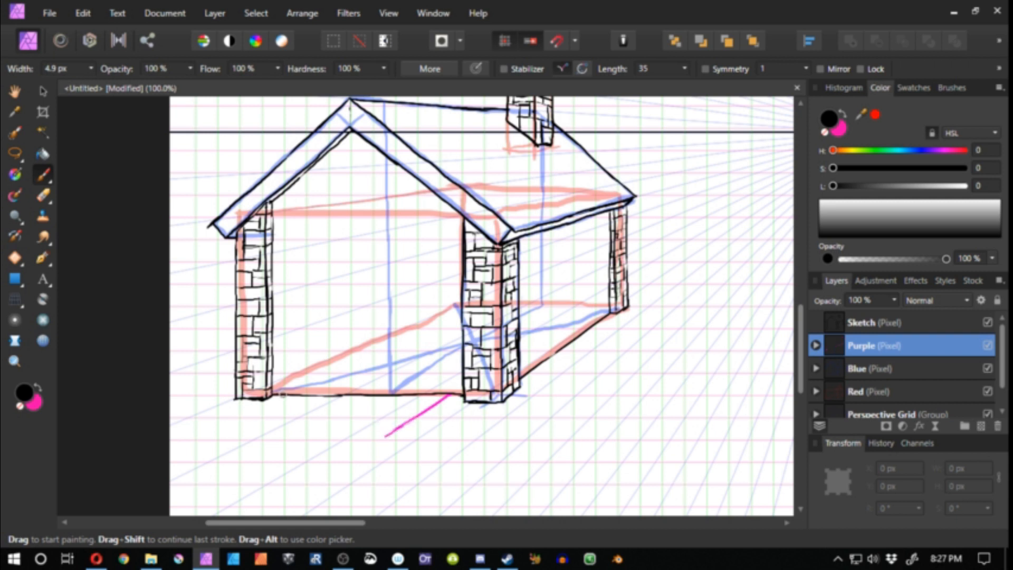
Draw the matching perspective guide from the left post and a horizontal front edge to close the footprint before the house
drag(266, 403, 211, 438)
drag(385, 435, 200, 436)
key(ctrl+z)
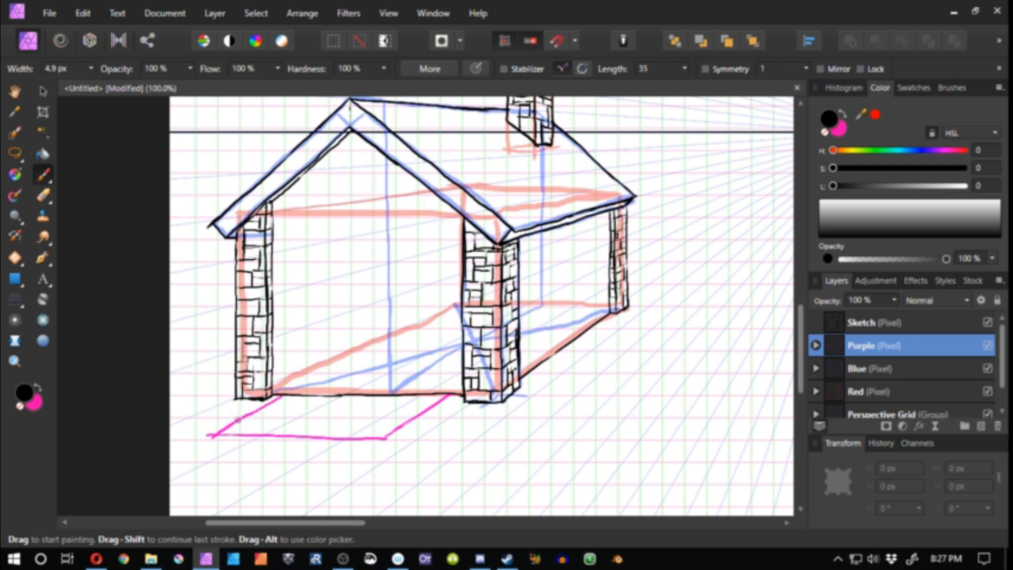
key(e)
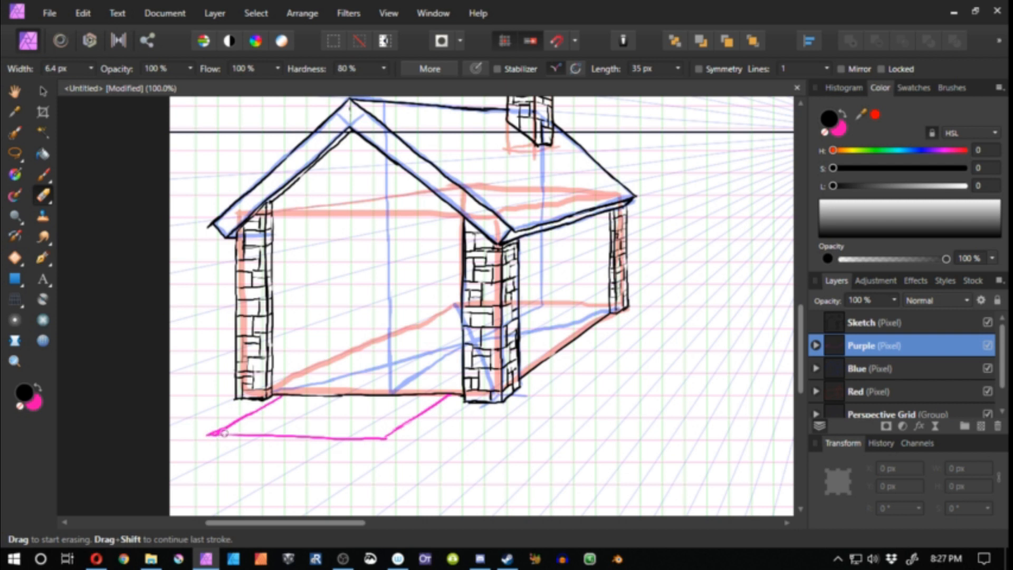
key(ctrl+z)
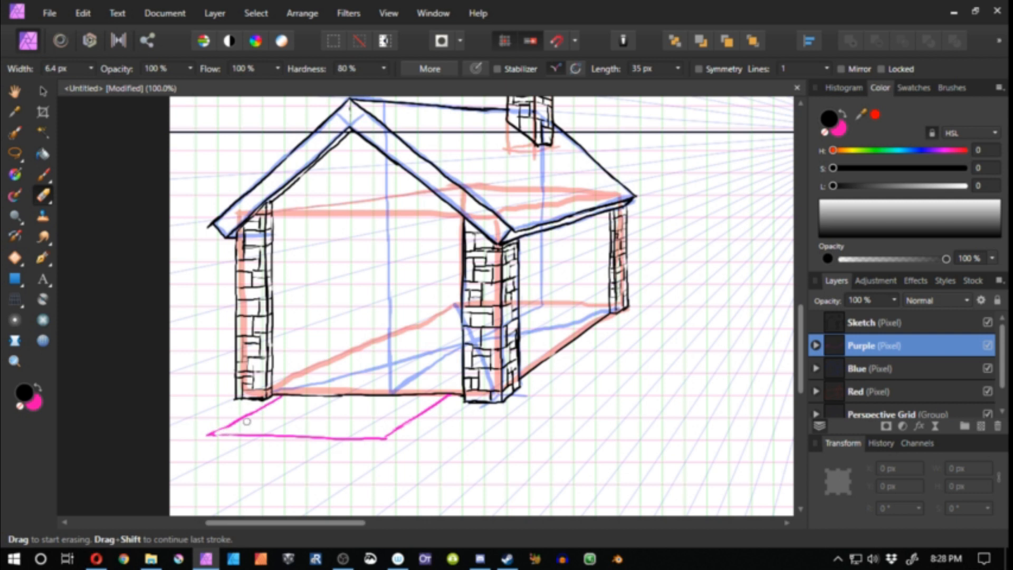
Draw vertical magenta guide lines upward from the four corners of the footprint
key(b)
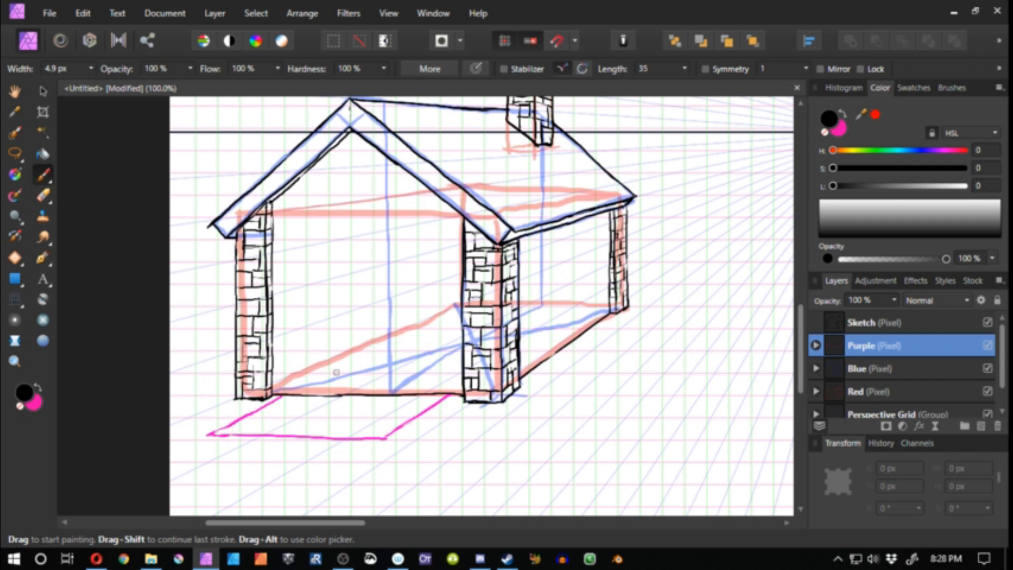
drag(449, 396, 449, 317)
drag(381, 436, 381, 360)
drag(284, 398, 283, 335)
drag(207, 435, 207, 360)
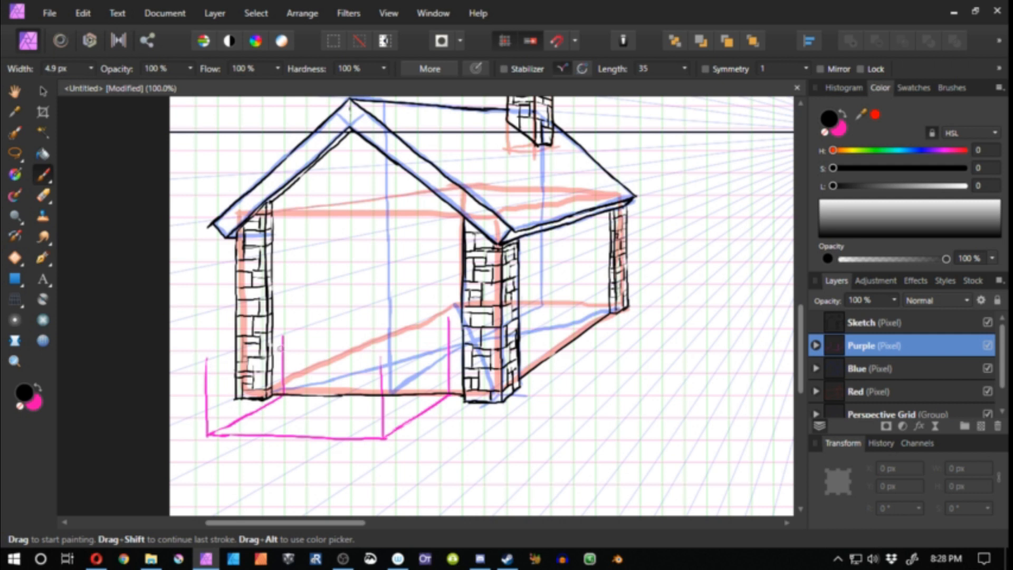
Join the four verticals with magenta top edges to form a box and erase the lines overshooting it
mouse_move(283, 344)
mouse_down()
mouse_move(212, 375)
mouse_move(380, 378)
mouse_move(450, 342)
mouse_move(278, 346)
mouse_move(381, 344)
mouse_up()
key(ctrl+z)
drag(284, 343, 350, 345)
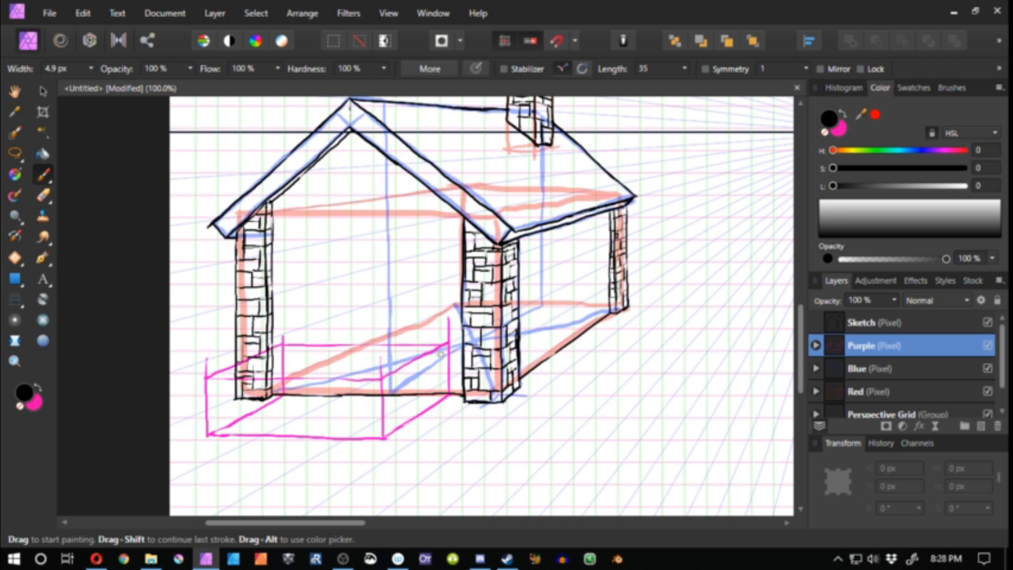
key(e)
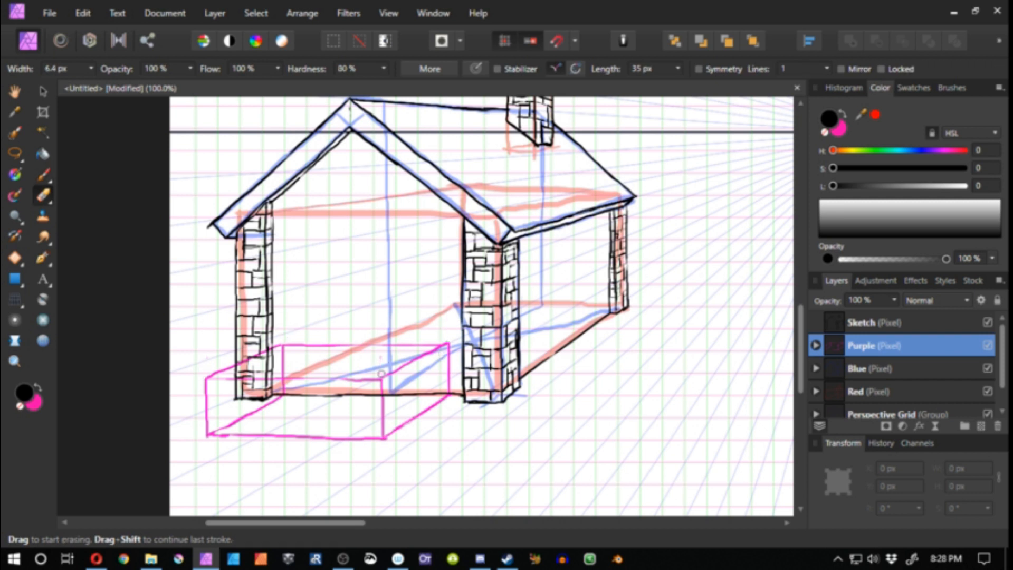
drag(334, 421, 354, 402)
key(b)
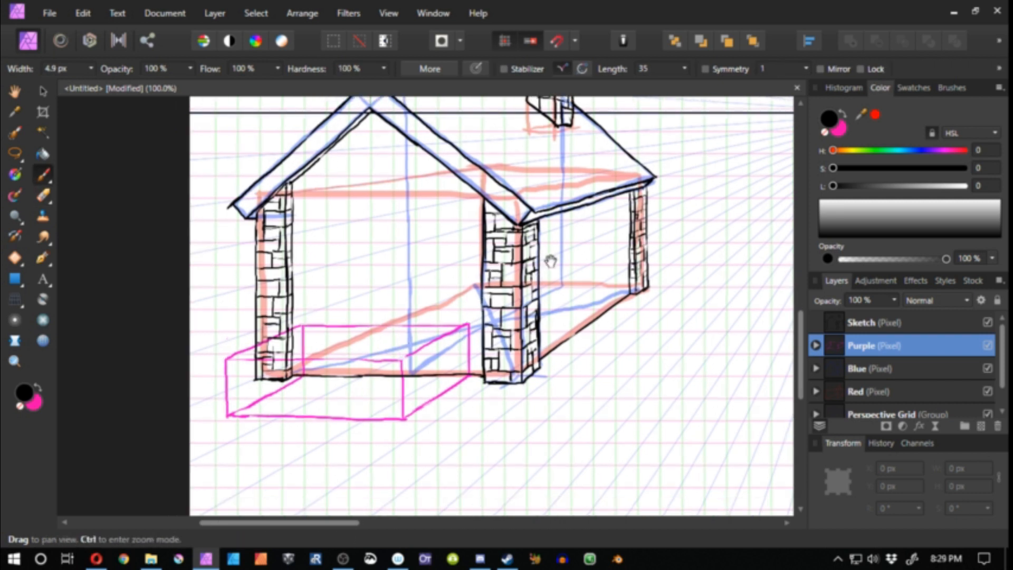
drag(549, 260, 469, 344)
drag(393, 364, 440, 464)
drag(211, 455, 578, 369)
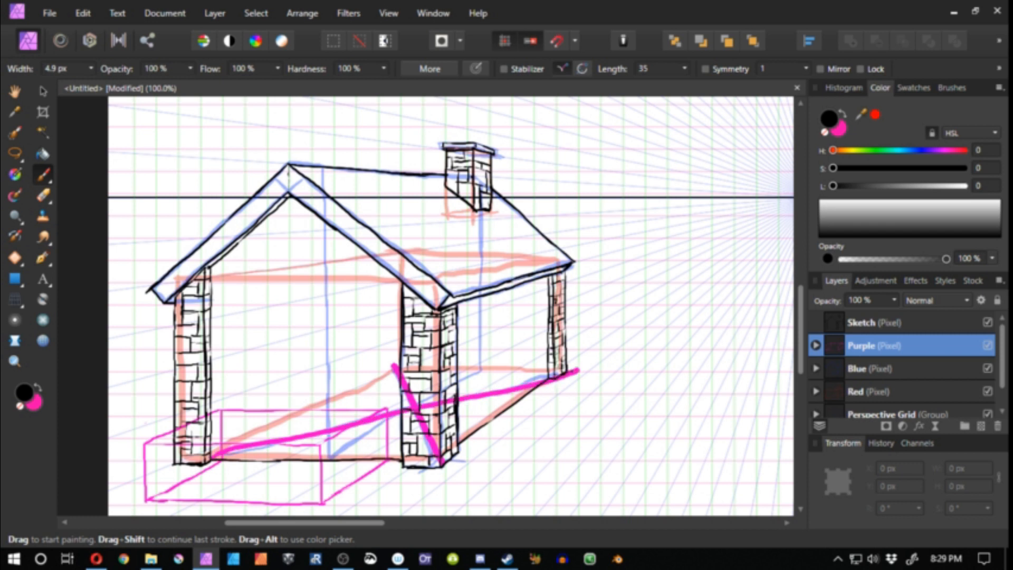
mouse_move(327, 457)
mouse_down()
mouse_move(476, 367)
mouse_move(485, 192)
mouse_up()
mouse_move(315, 167)
mouse_down()
mouse_move(317, 454)
mouse_move(328, 359)
mouse_move(467, 171)
mouse_up()
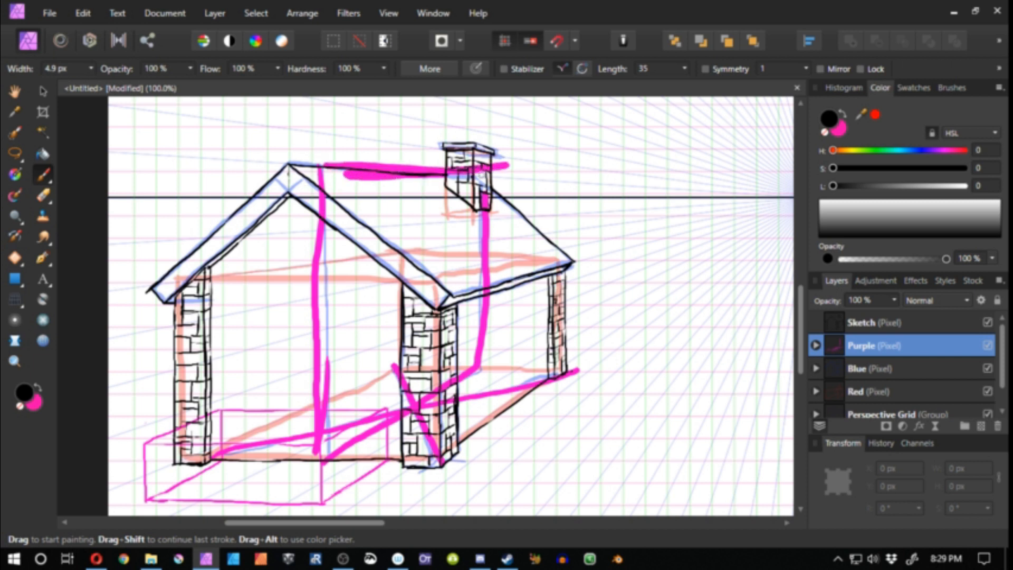
key(ctrl+z)
key(ctrl+z)
key(ctrl+z)
key(ctrl+z)
key(ctrl+z)
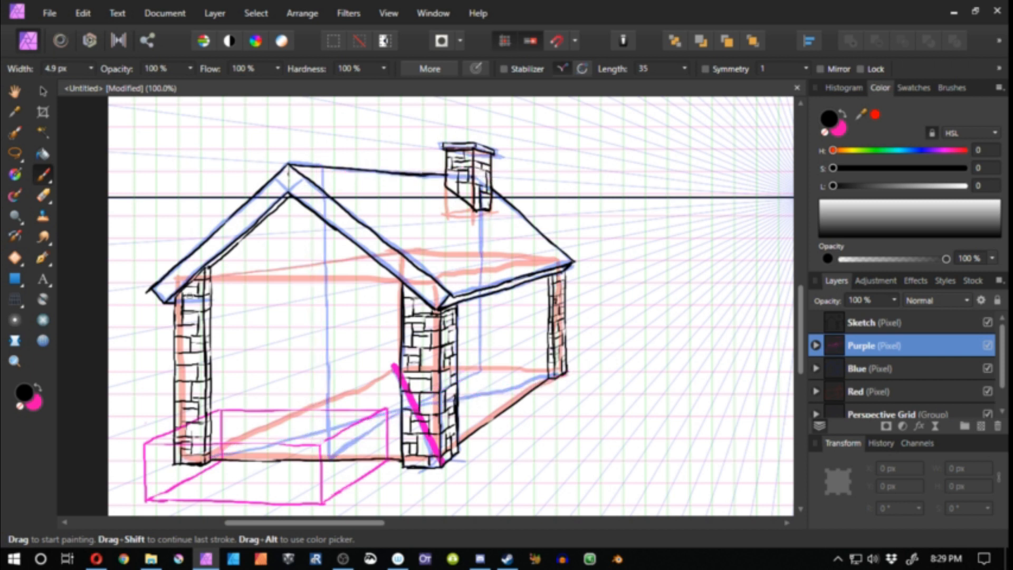
key(ctrl+z)
Draw a vertical magenta line through the box's front face, from its top edge to its bottom edge
drag(266, 475, 345, 393)
drag(305, 430, 355, 428)
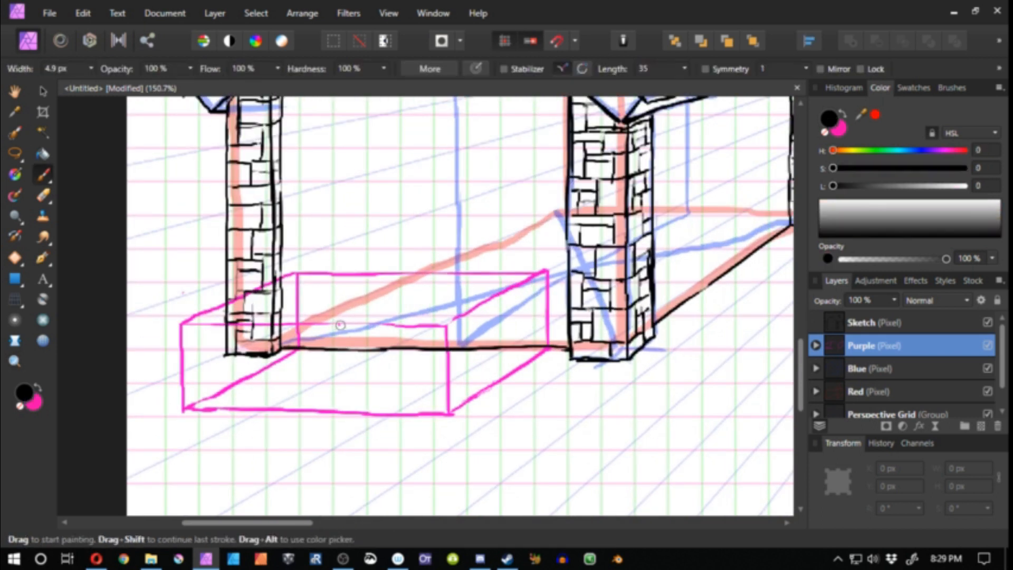
drag(353, 323, 355, 414)
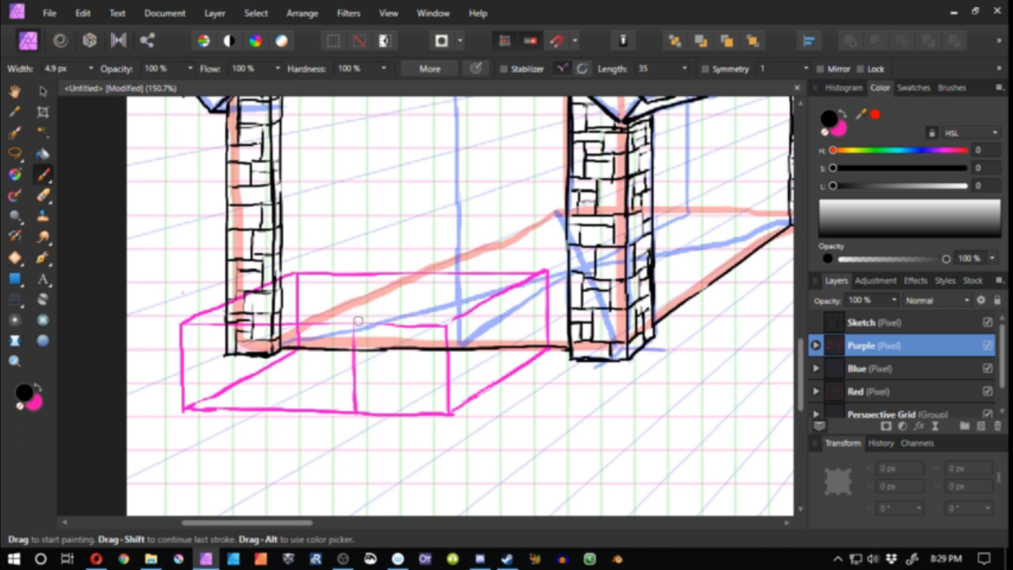
Draw a receding magenta line across the box's top, starting from the upper end of the front face's vertical divider
mouse_move(354, 323)
mouse_down()
mouse_move(449, 270)
mouse_move(355, 326)
mouse_up()
key(ctrl+z)
key(ctrl+z)
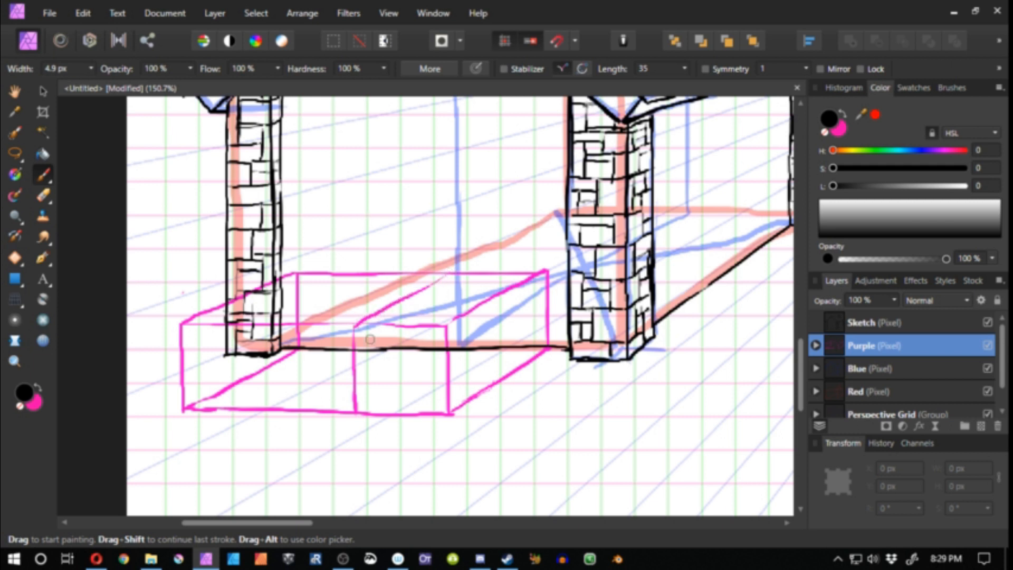
Add a new pixel layer below Sketch and name it Green
click(980, 426)
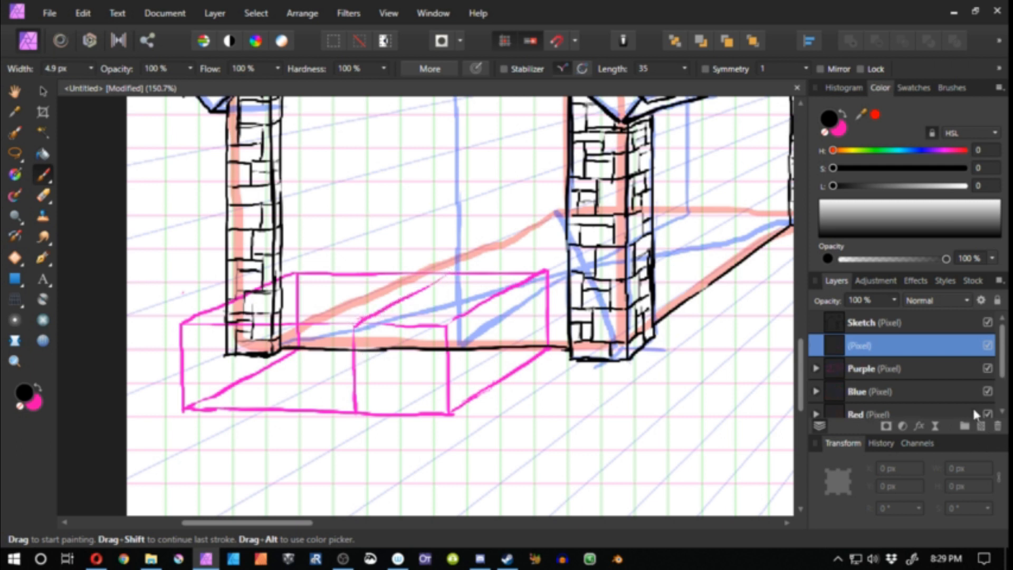
double_click(873, 350)
text(Gree)
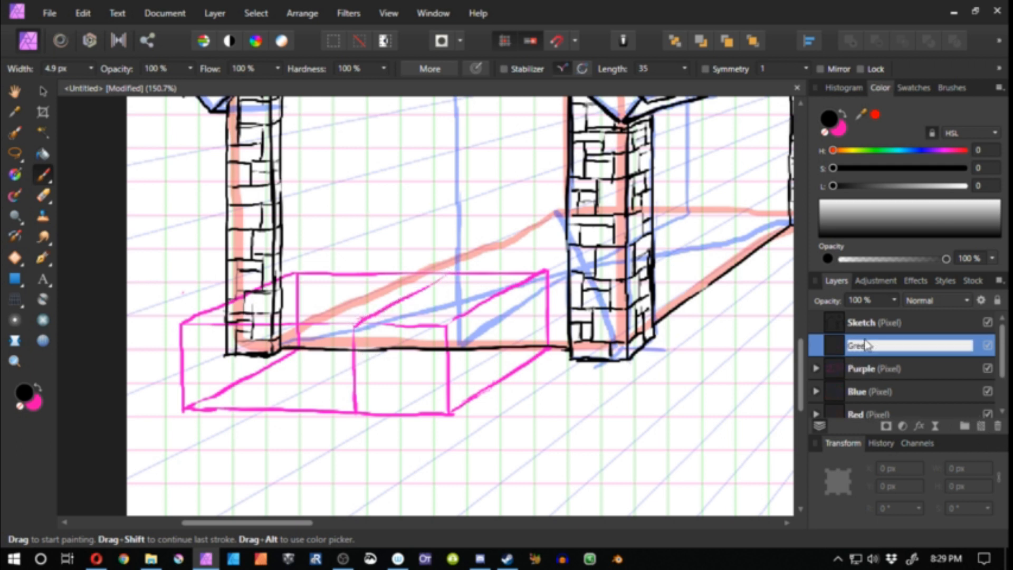
text(n)
key(Return)
Add a Gradient Map adjustment with its 0% colour stop set to green, nest it in the Green layer and select that layer
click(902, 425)
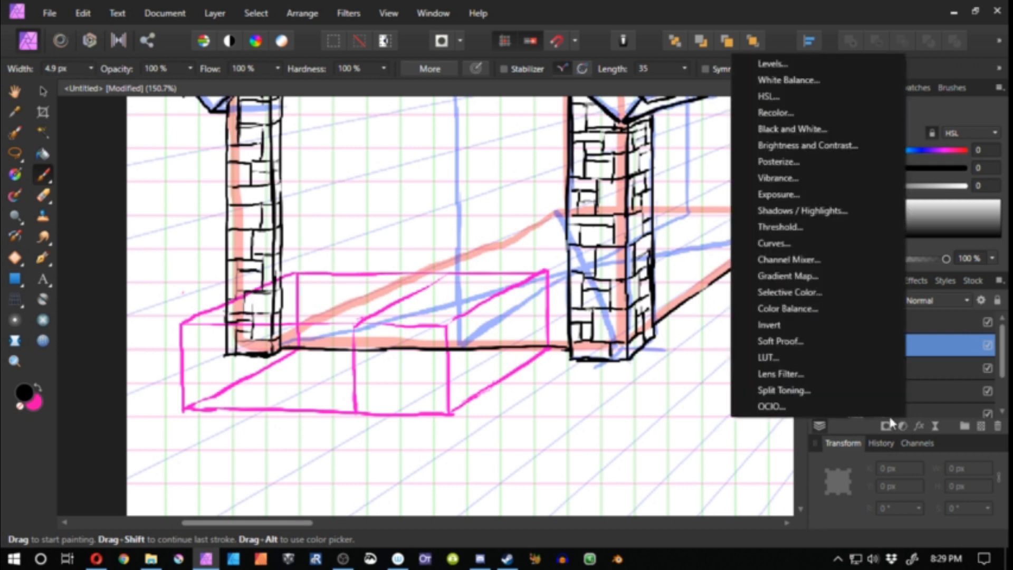
click(769, 337)
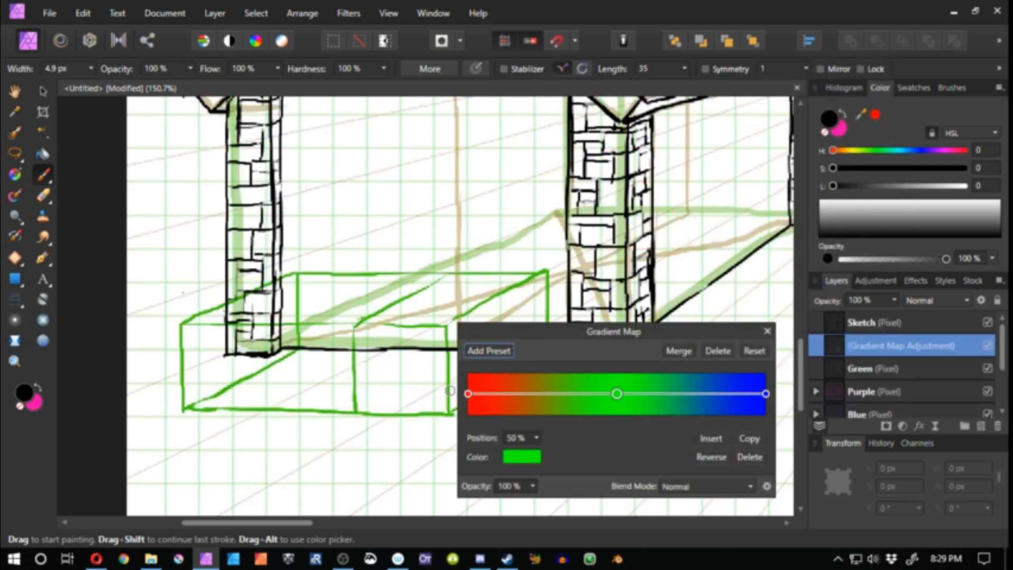
click(468, 394)
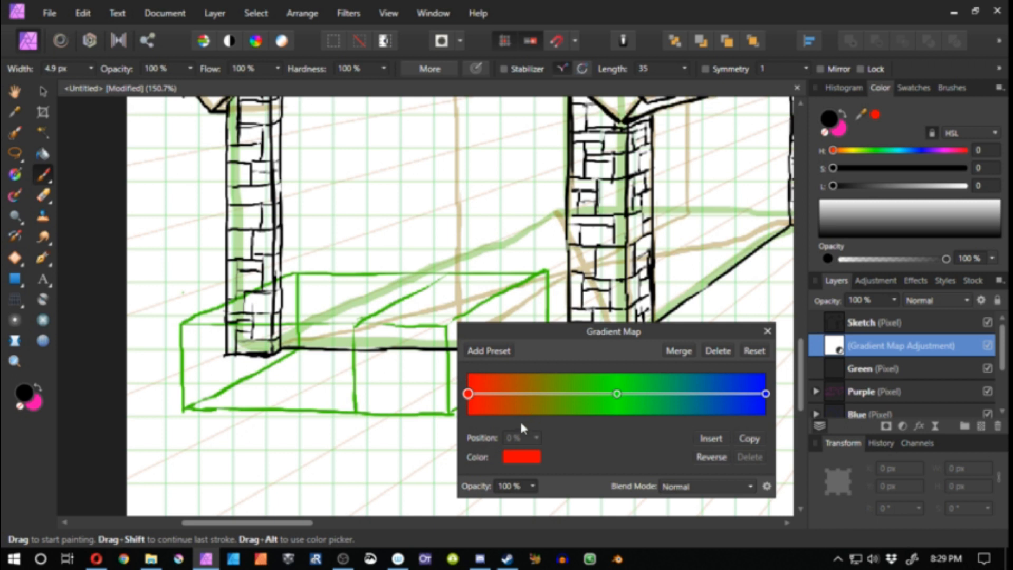
click(522, 457)
click(495, 340)
mouse_move(489, 303)
mouse_down()
mouse_move(539, 298)
mouse_move(496, 303)
mouse_up()
click(577, 458)
drag(846, 344, 850, 368)
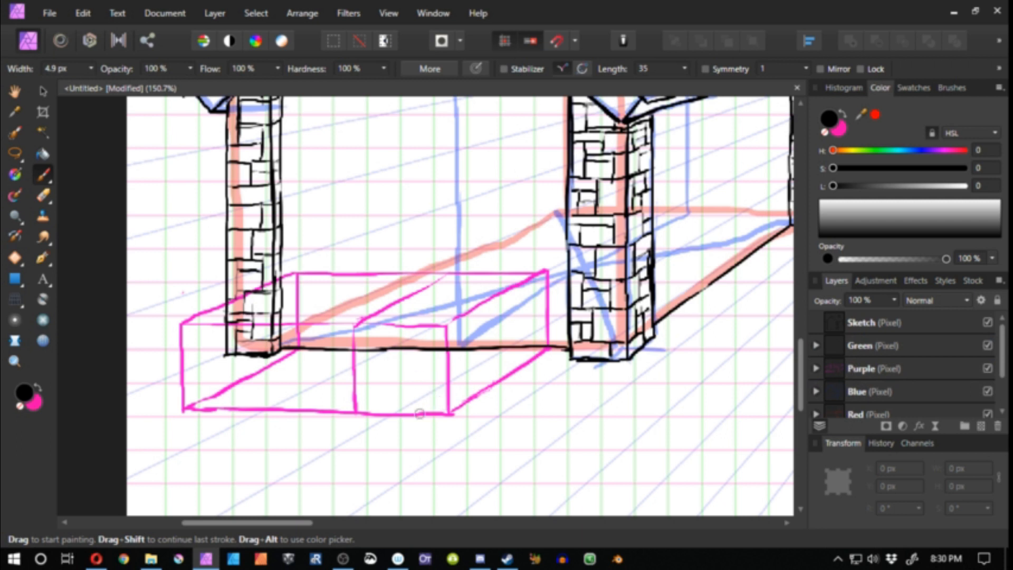
click(816, 347)
click(834, 348)
Try test scribbles on the Green layer inside the box's front face and undo them
drag(429, 412, 380, 417)
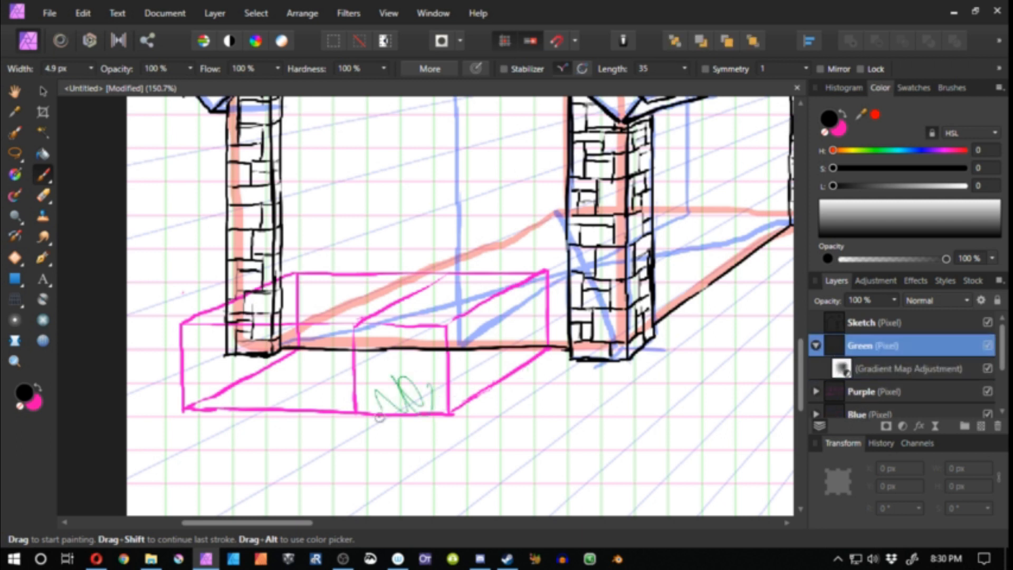
key(ctrl+z)
drag(409, 336, 391, 371)
key(ctrl+z)
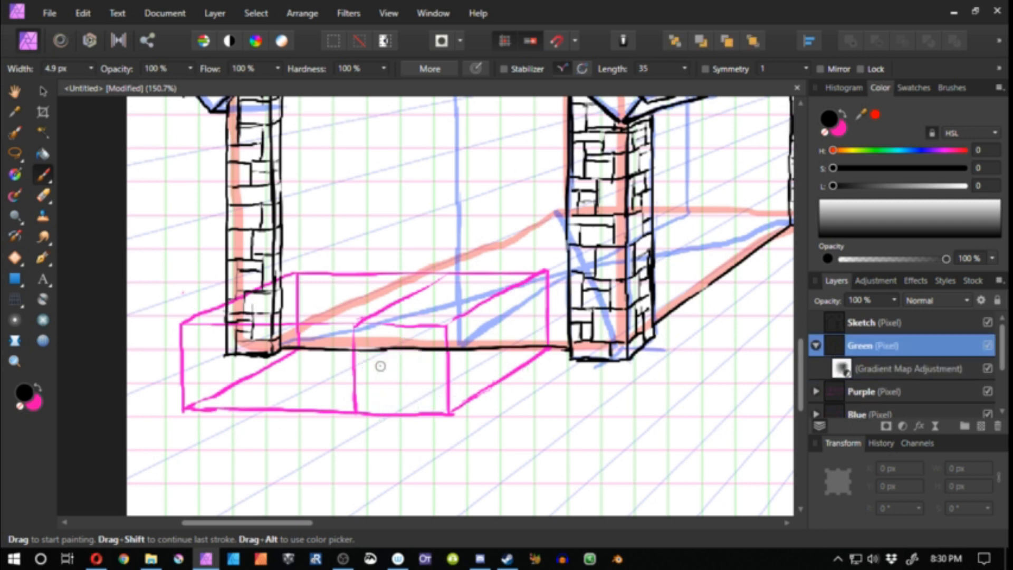
click(816, 346)
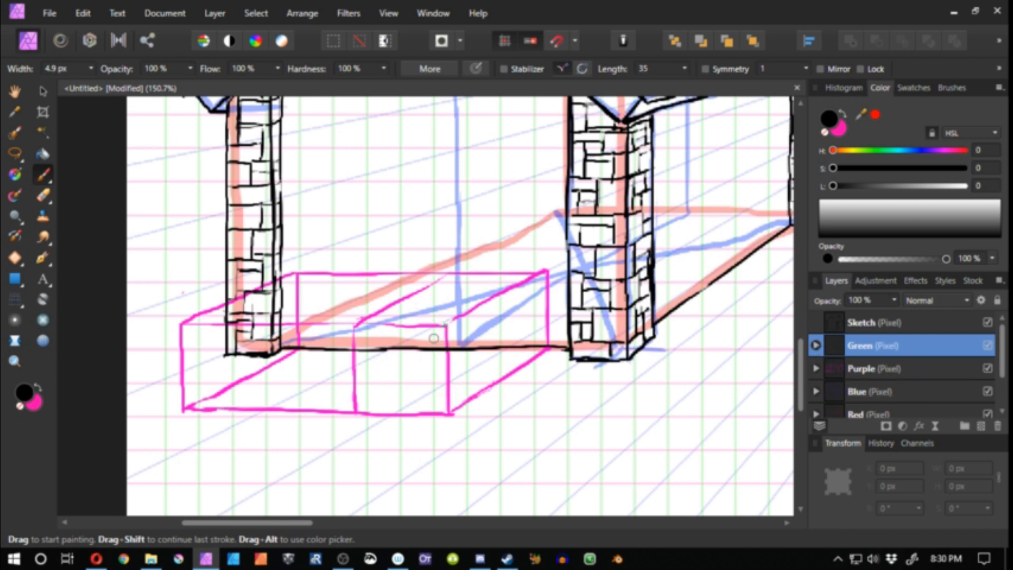
Draw green corner-to-corner diagonals plus horizontal and vertical centre lines in the front face's section right of the divider
drag(441, 331, 370, 397)
key(ctrl+z)
drag(440, 334, 357, 414)
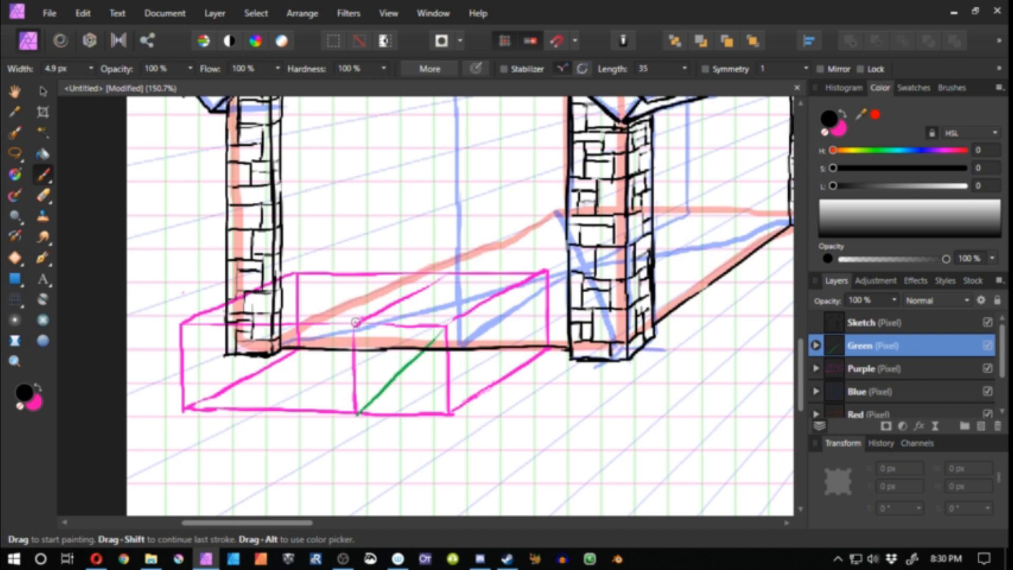
drag(356, 322, 450, 411)
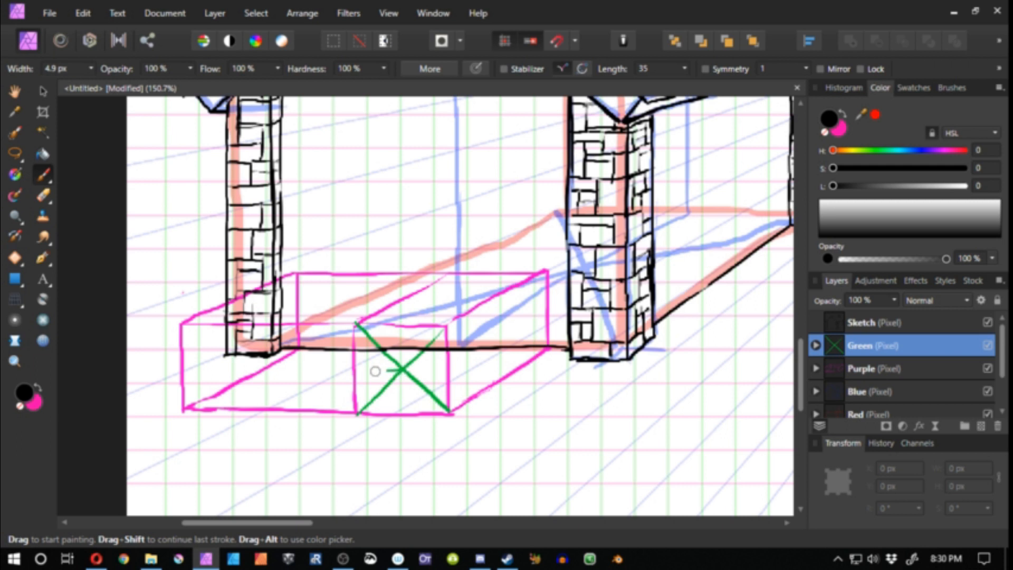
drag(357, 367, 447, 369)
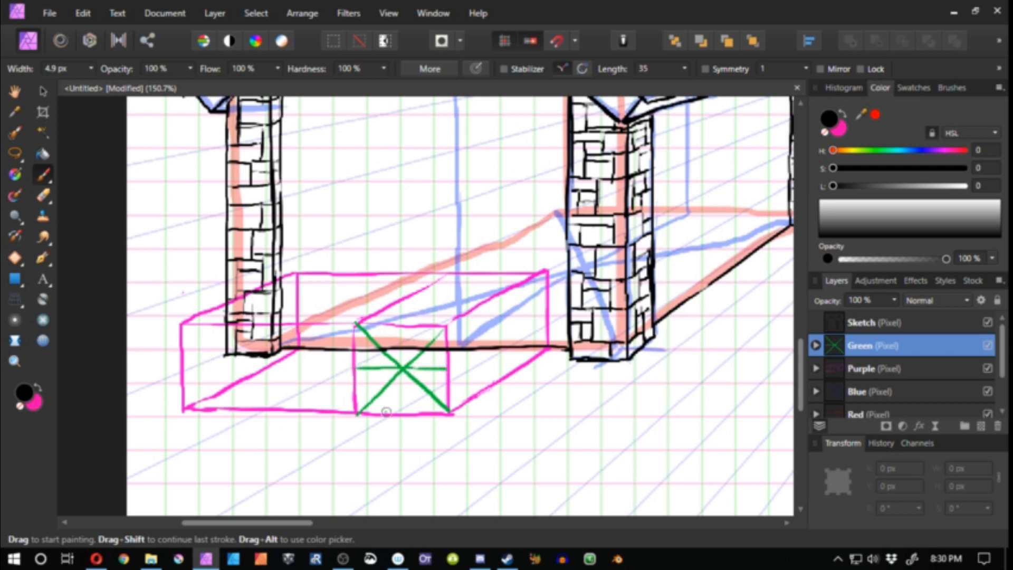
drag(402, 407, 402, 327)
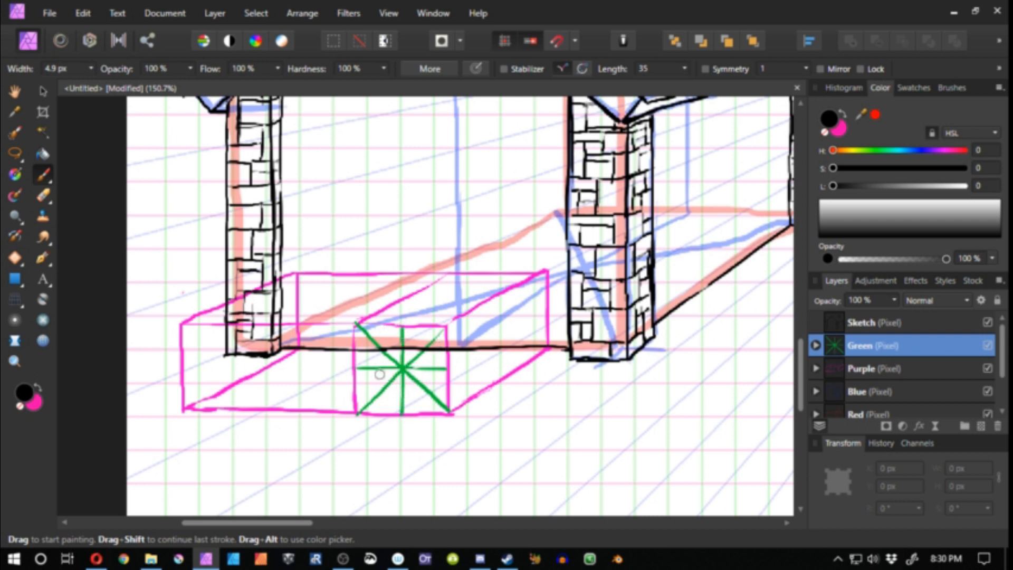
Add green quarter diagonals and horizontal quarter lines to the section, plus a vertical line through its left half
mouse_move(354, 367)
mouse_down()
mouse_move(402, 414)
mouse_move(446, 394)
mouse_up()
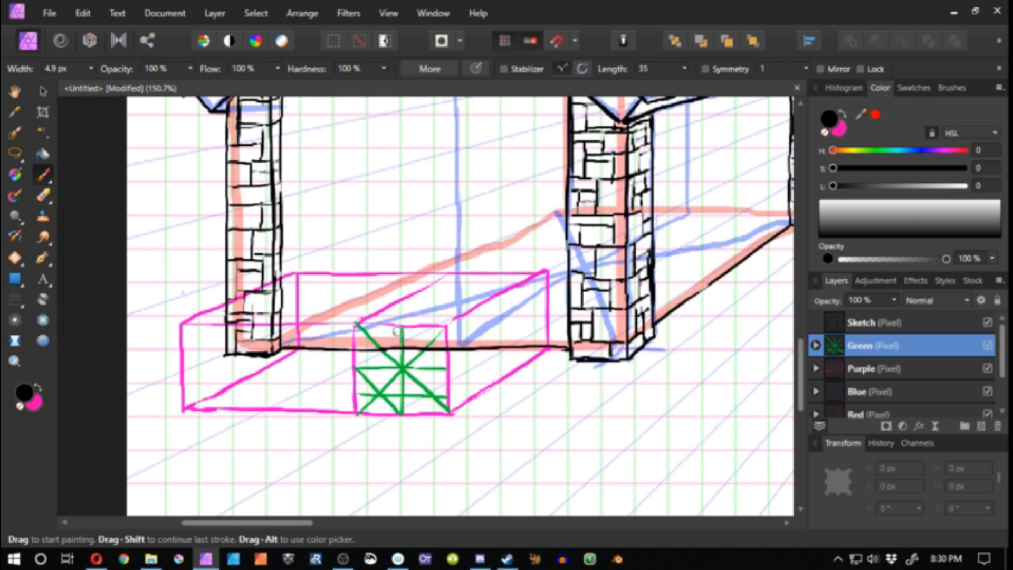
mouse_move(400, 325)
mouse_down()
mouse_move(447, 368)
mouse_move(359, 345)
mouse_up()
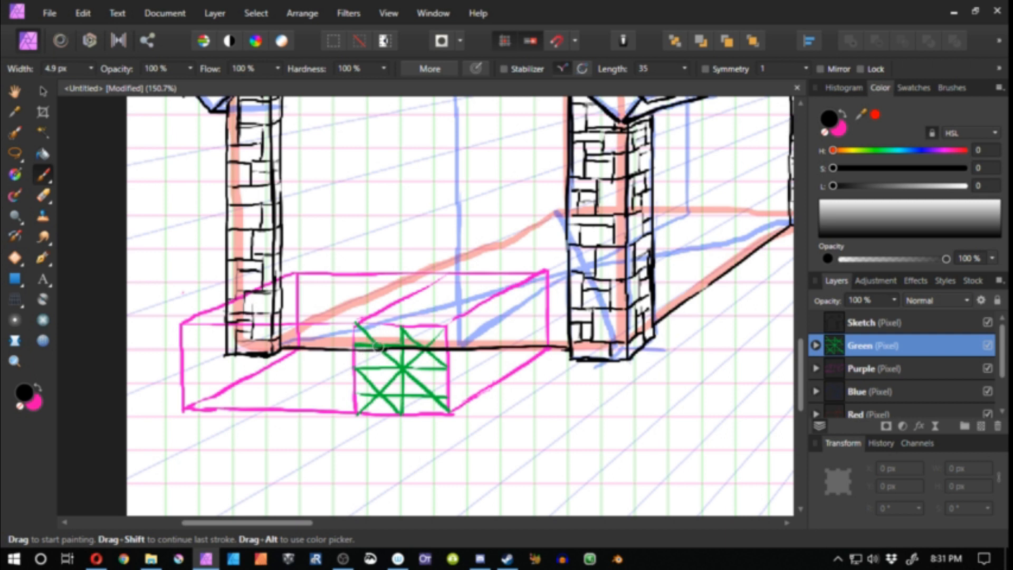
click(379, 344)
click(380, 394)
key(ctrl+z)
key(ctrl+z)
drag(376, 323, 378, 415)
Draw a green vertical line through the section's right half to complete the four-by-four grid
click(424, 350)
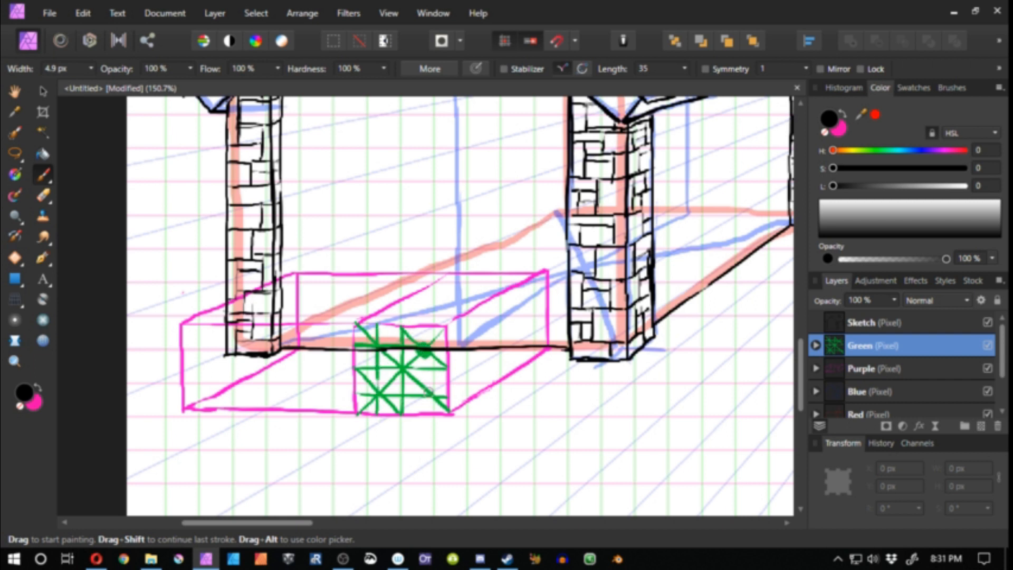
key(ctrl+z)
drag(425, 325, 425, 411)
key(ctrl+z)
key(ctrl+z)
drag(425, 325, 427, 410)
drag(425, 325, 425, 414)
Place the Purple layer above Green and draw a magenta stair profile descending along the green grid to the box's lower front corner
drag(833, 368, 833, 348)
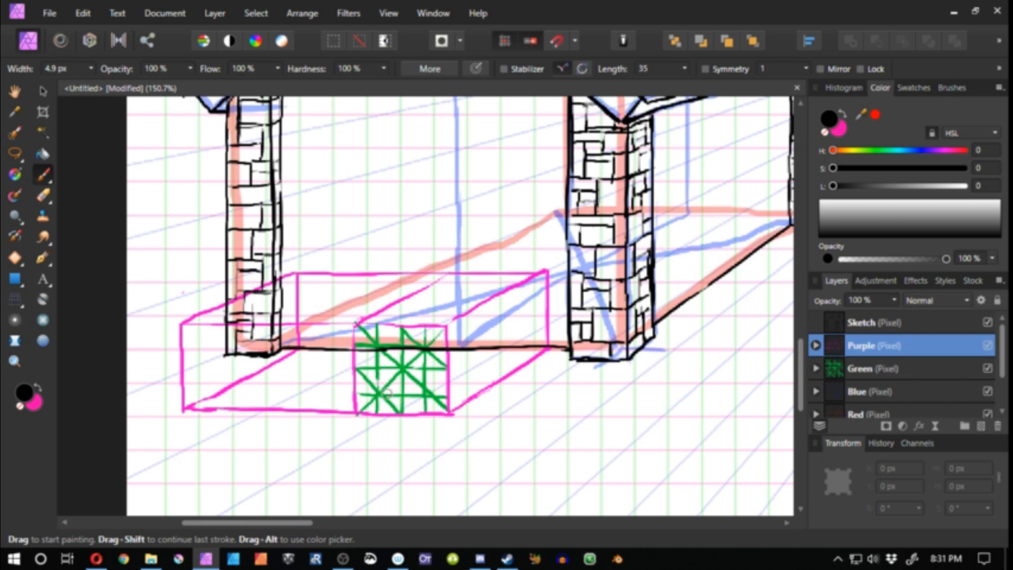
mouse_move(450, 395)
mouse_down()
mouse_move(424, 396)
mouse_move(414, 354)
mouse_move(425, 399)
mouse_move(424, 375)
mouse_move(403, 369)
mouse_up()
key(ctrl+z)
key(ctrl+z)
mouse_move(447, 390)
mouse_down()
mouse_move(371, 389)
mouse_move(451, 395)
mouse_up()
key(ctrl+z)
key(ctrl+z)
key(ctrl+z)
mouse_move(378, 392)
mouse_down()
mouse_move(443, 392)
mouse_move(416, 385)
mouse_move(424, 382)
mouse_move(424, 397)
mouse_move(423, 372)
mouse_move(405, 369)
mouse_move(404, 352)
mouse_move(405, 364)
mouse_move(375, 327)
mouse_up()
key(ctrl+z)
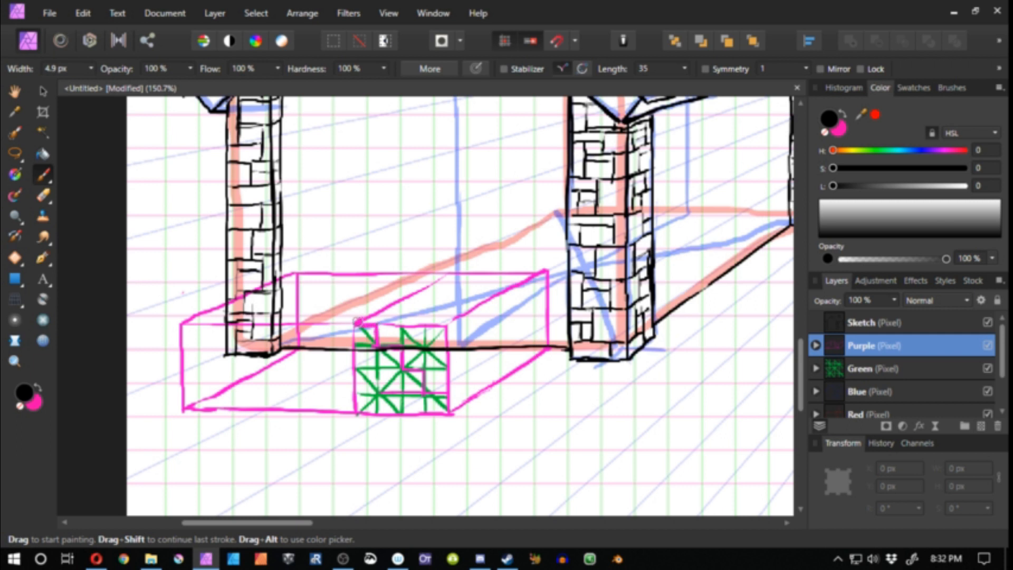
On the Sketch layer, erase the left post's base and the house's ground line where the box covers them
click(862, 324)
key(e)
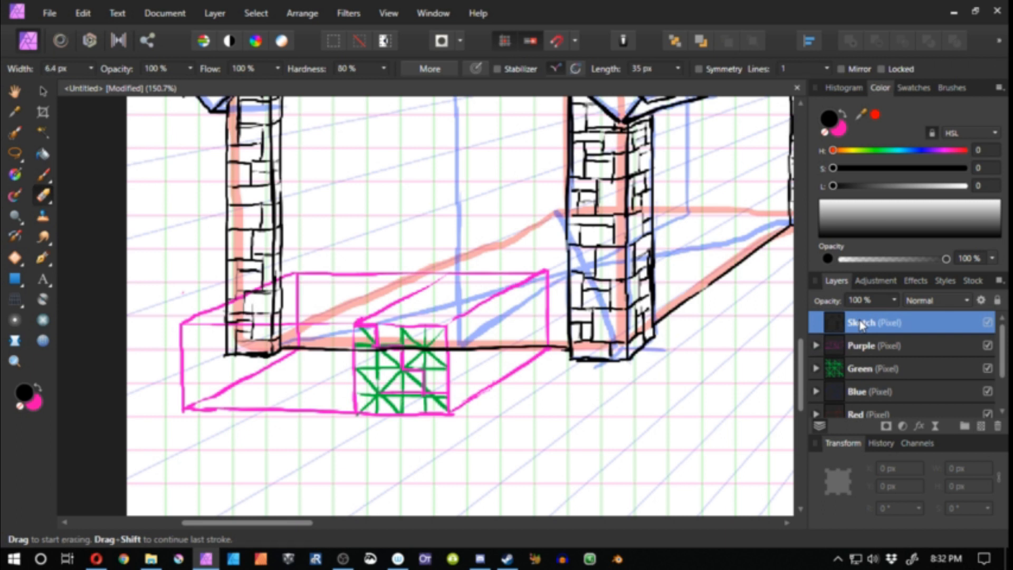
mouse_move(546, 348)
mouse_down()
mouse_move(307, 363)
mouse_move(292, 299)
mouse_move(256, 301)
mouse_move(279, 289)
mouse_move(234, 309)
mouse_move(222, 332)
mouse_move(276, 320)
mouse_move(237, 353)
mouse_move(251, 356)
mouse_move(227, 363)
mouse_move(278, 353)
mouse_up()
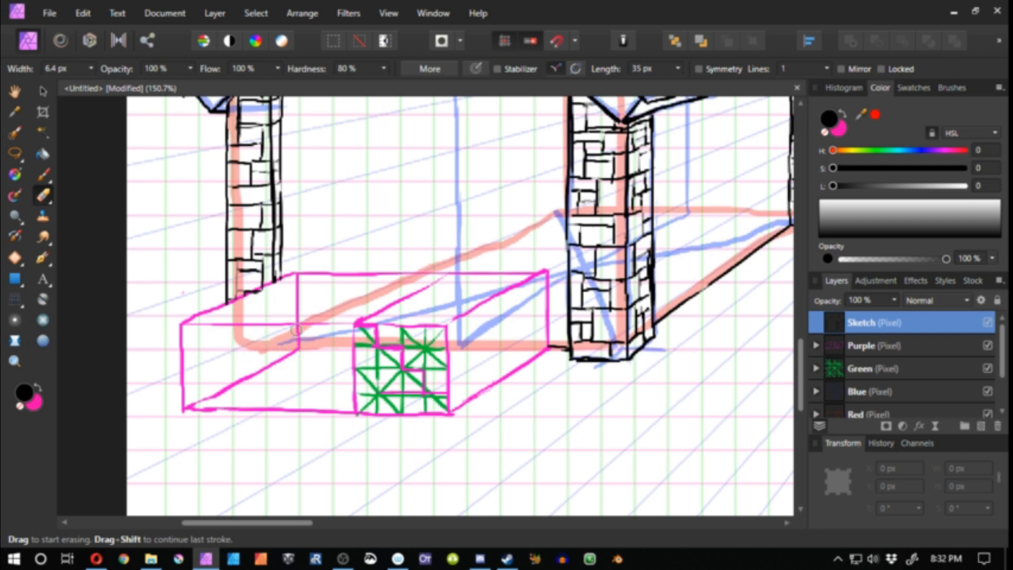
Ink the stair profile and the top, left and bottom edges of the box's front face in black
key(b)
mouse_move(449, 413)
mouse_down()
mouse_move(448, 396)
mouse_move(427, 391)
mouse_move(425, 372)
mouse_move(371, 325)
mouse_up()
key(space)
mouse_move(371, 325)
mouse_down()
mouse_move(461, 322)
mouse_move(251, 334)
mouse_move(344, 327)
mouse_move(265, 329)
mouse_move(268, 409)
mouse_up()
key(ctrl+z)
drag(267, 329, 268, 409)
drag(533, 415, 374, 408)
drag(268, 411, 457, 415)
key(ctrl+z)
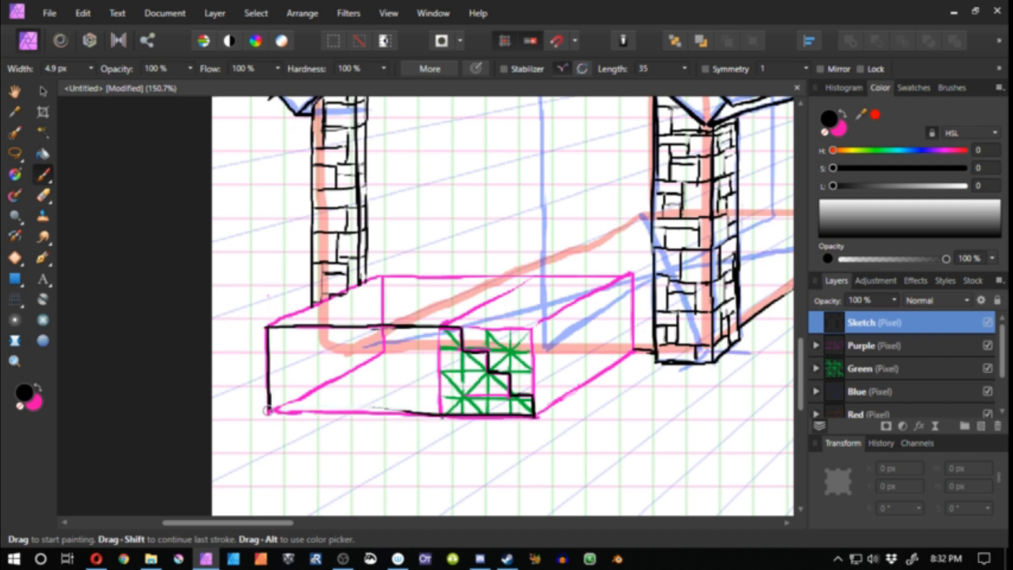
drag(266, 411, 429, 414)
Lower the opacity of the Purple and Green layers to 38% and make Sketch the active layer again
click(873, 345)
shift+click(873, 368)
click(893, 300)
mouse_move(899, 317)
mouse_down()
mouse_move(809, 316)
mouse_move(849, 317)
mouse_move(836, 321)
mouse_up()
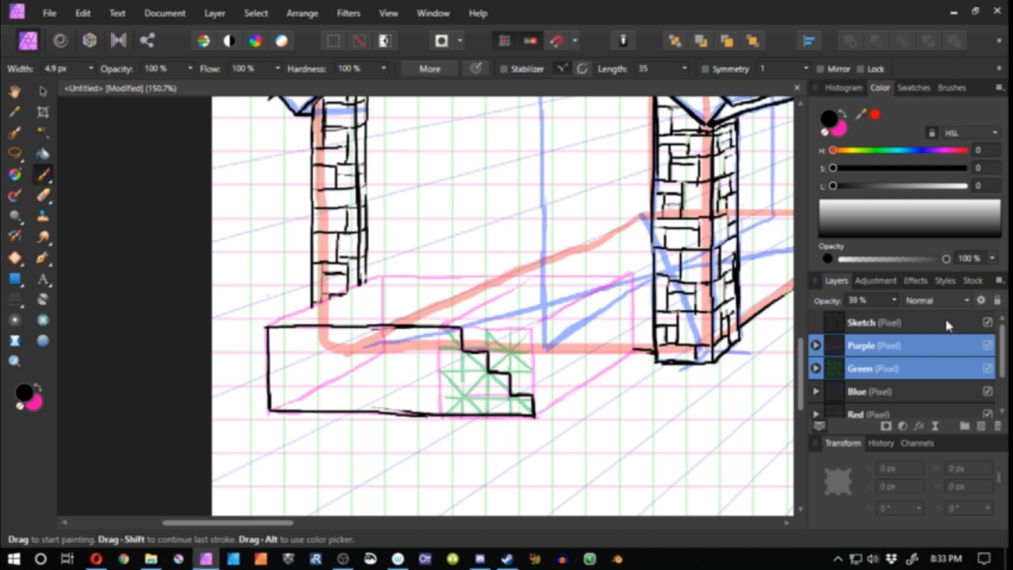
click(913, 326)
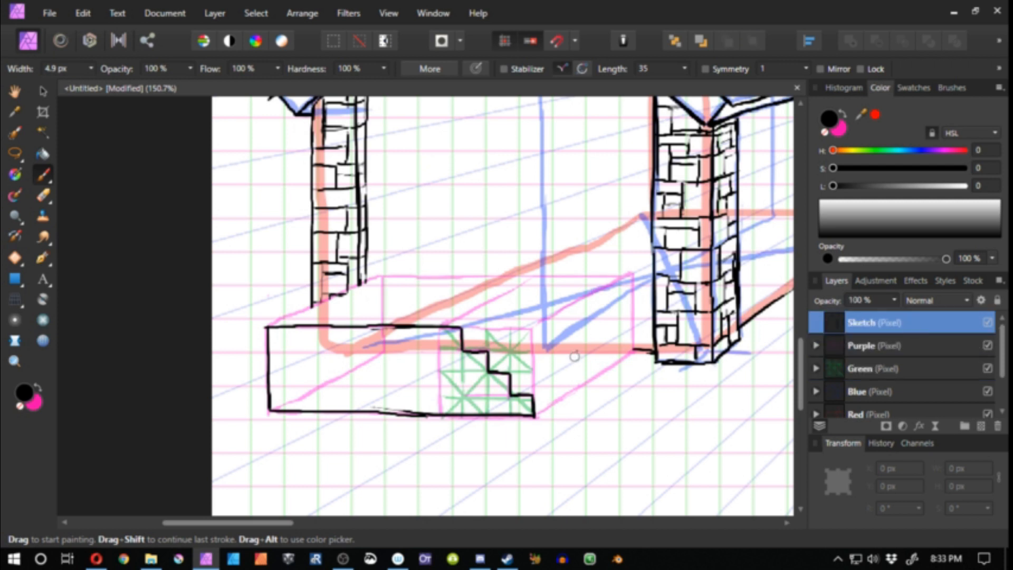
key(b)
drag(632, 351, 577, 385)
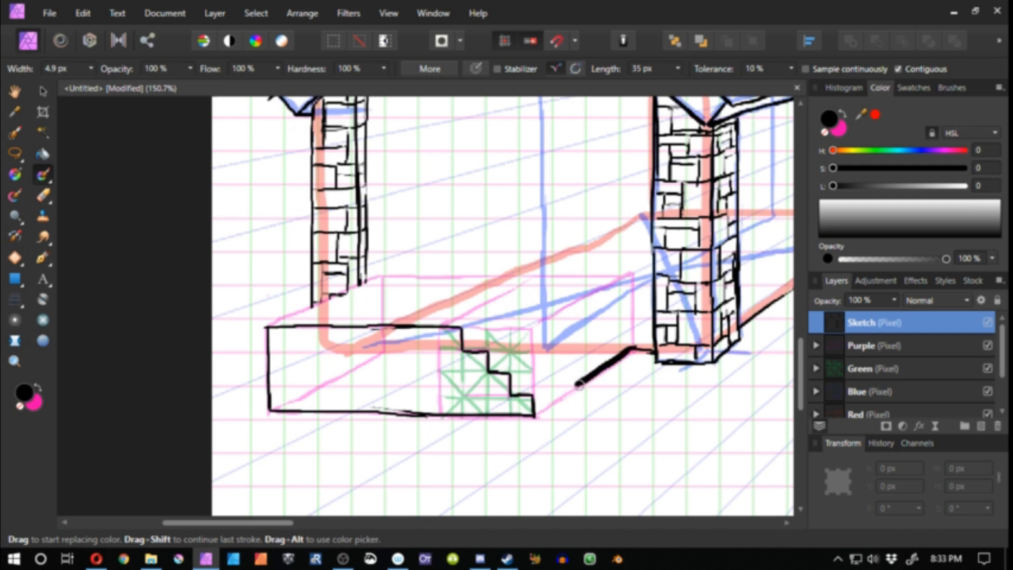
key(ctrl+z)
key(b)
click(625, 350)
key(ctrl+z)
key(r)
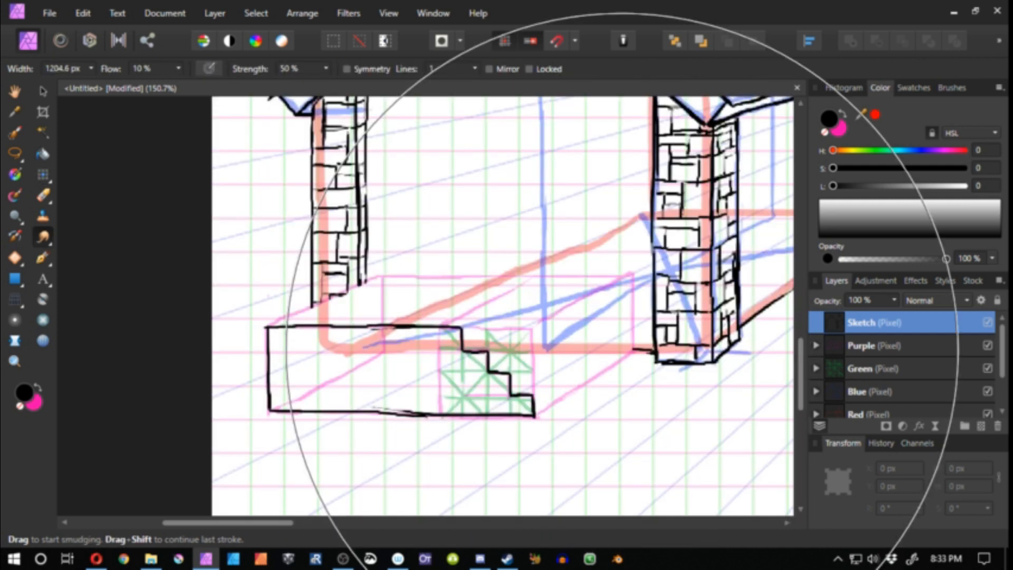
key(b)
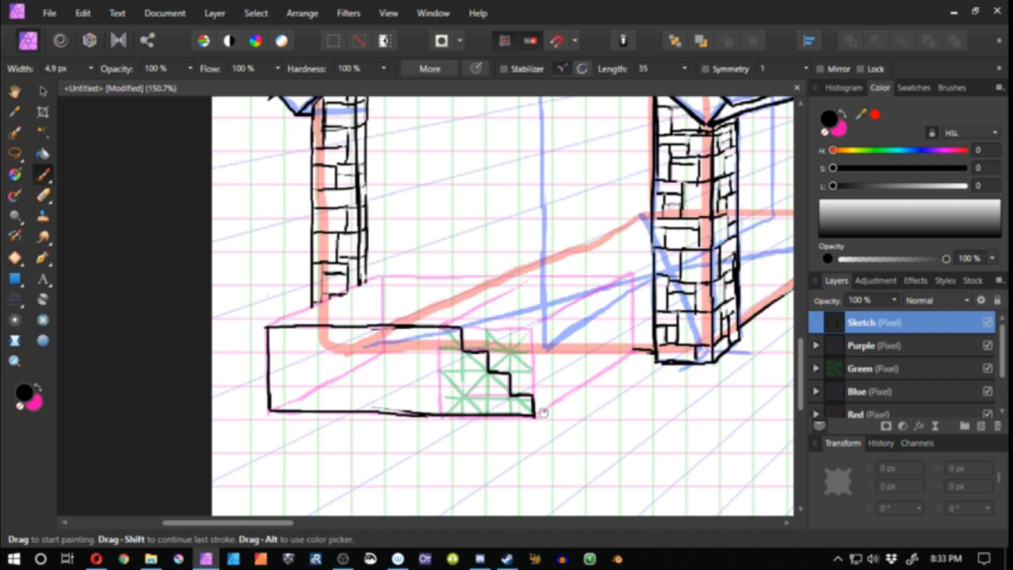
Ink the box's receding bottom edge and the lowest step's riser and tread edges in black towards the house
drag(534, 415, 633, 348)
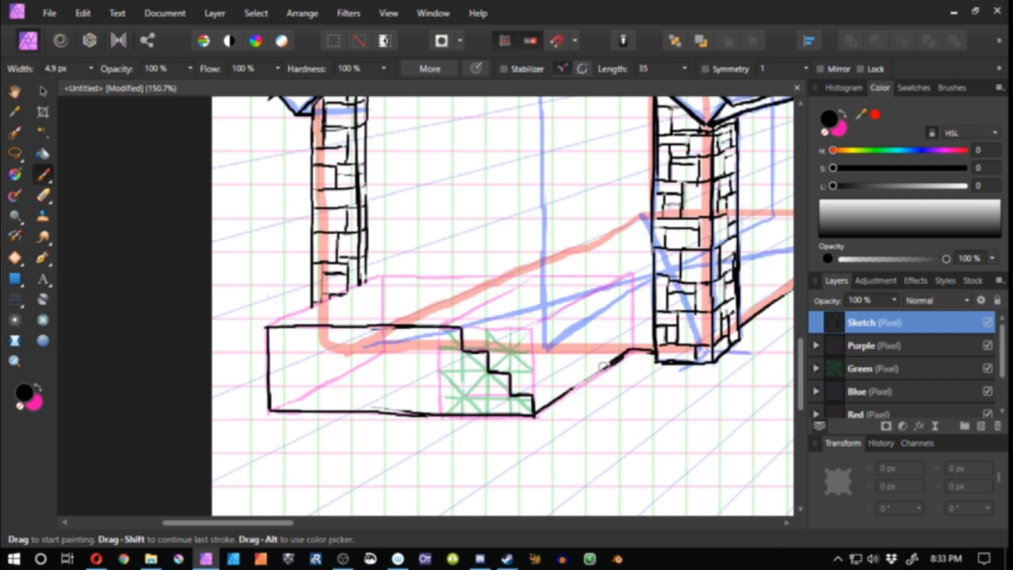
mouse_move(529, 392)
mouse_down()
mouse_move(622, 341)
mouse_move(627, 348)
mouse_up()
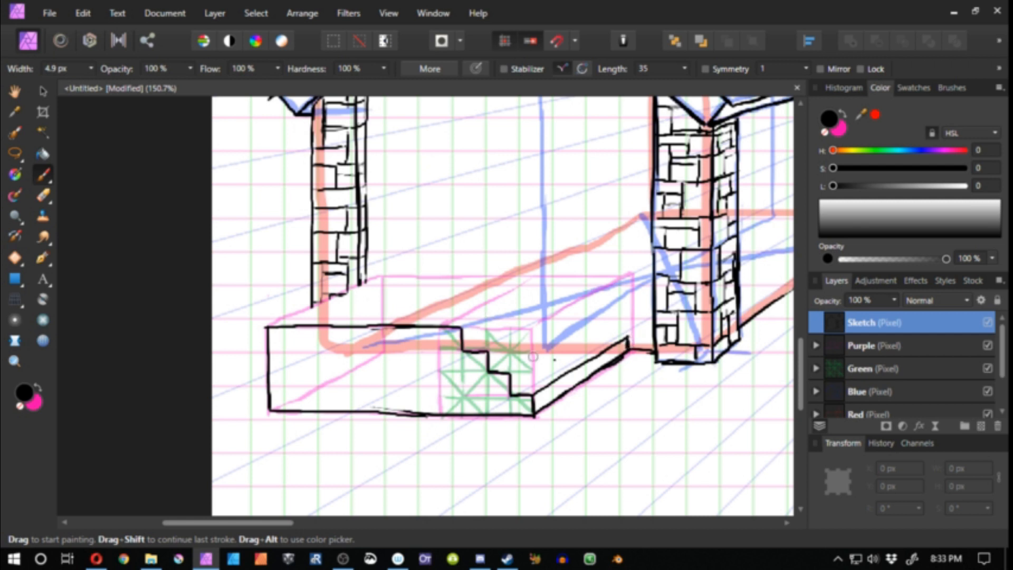
drag(508, 393, 563, 366)
key(ctrl+z)
mouse_move(510, 393)
mouse_down()
mouse_move(606, 338)
mouse_move(590, 347)
mouse_up()
key(ctrl+z)
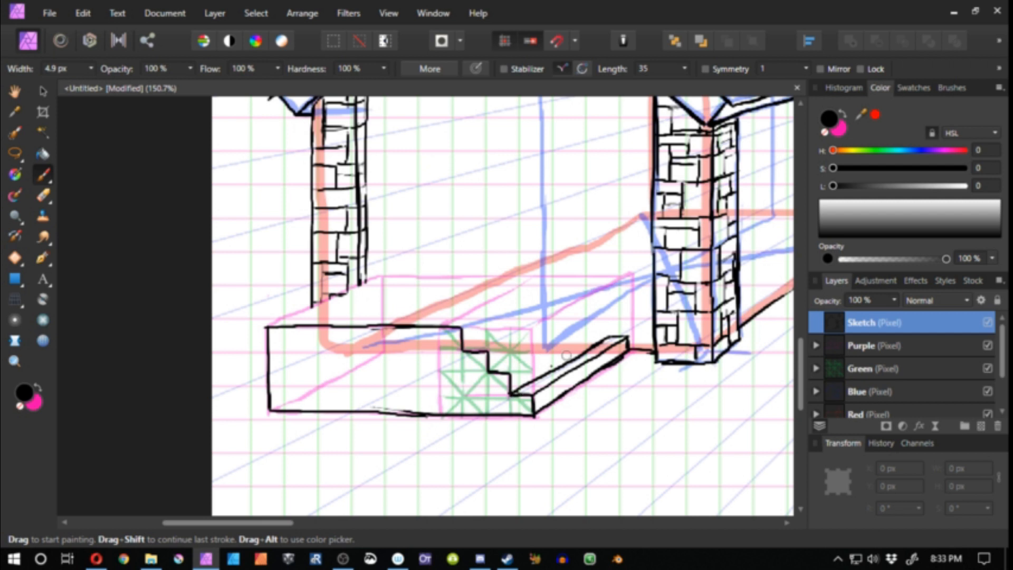
mouse_move(571, 359)
mouse_down()
mouse_move(504, 399)
mouse_move(596, 341)
mouse_move(628, 333)
mouse_move(570, 333)
mouse_move(577, 351)
mouse_up()
key(ctrl+z)
key(ctrl+z)
key(ctrl+z)
key(ctrl+z)
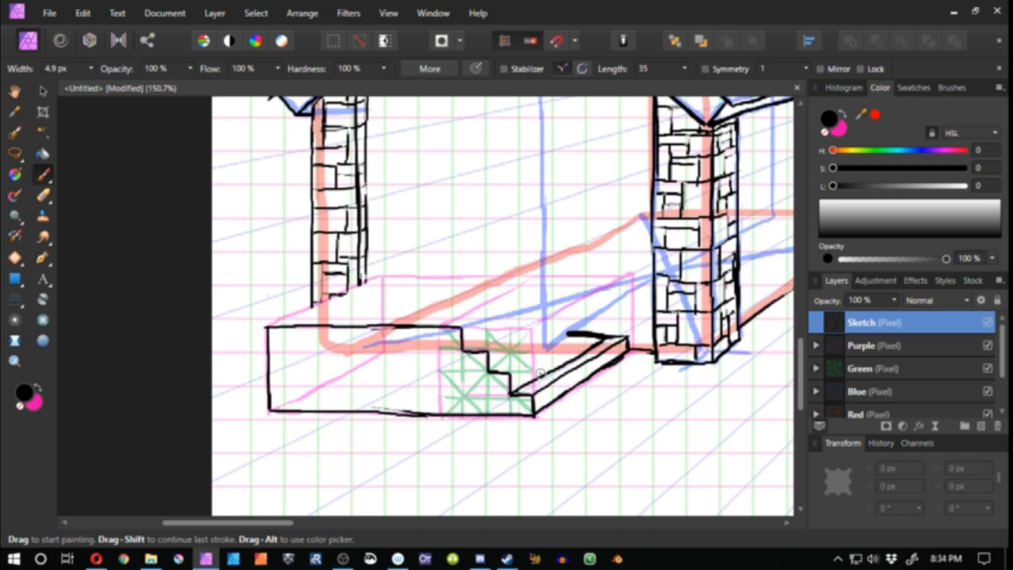
Ink the second step's riser and tread edges in black, receding parallel to the lowest step
drag(609, 333, 608, 322)
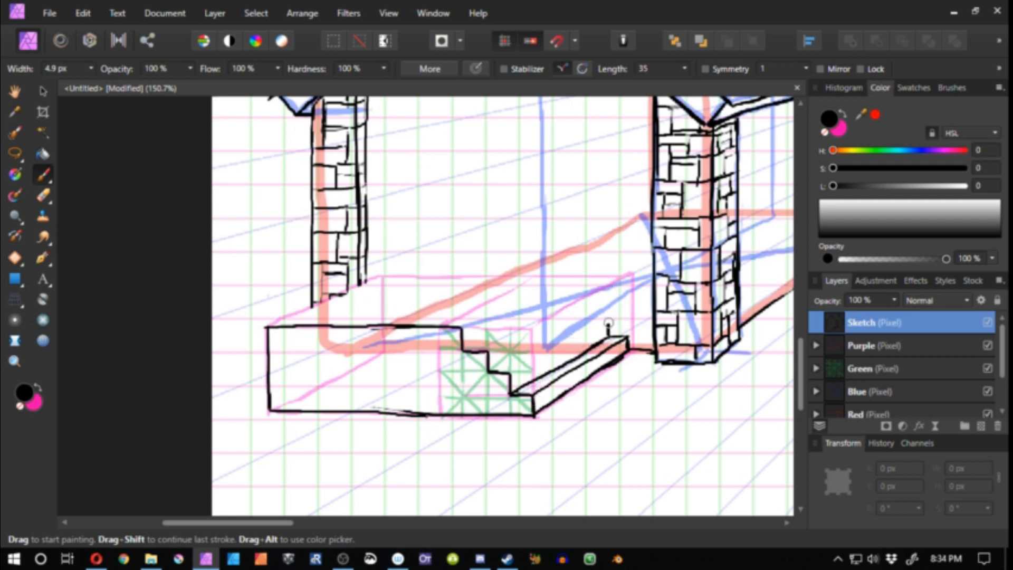
mouse_move(510, 374)
mouse_down()
mouse_move(606, 320)
mouse_move(508, 377)
mouse_move(580, 320)
mouse_up()
key(ctrl+z)
key(ctrl+z)
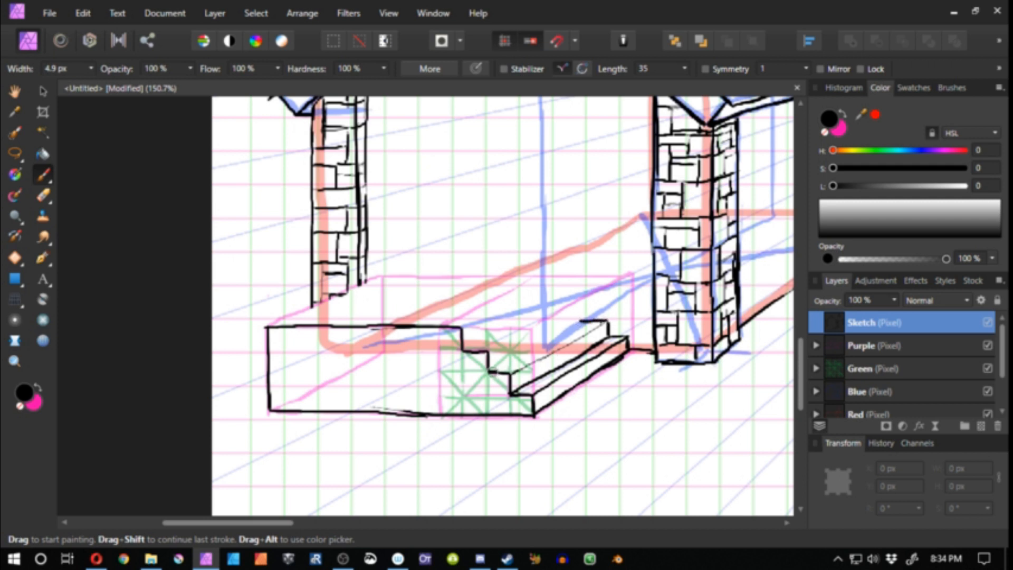
mouse_move(491, 372)
mouse_down()
mouse_move(568, 334)
mouse_move(491, 371)
mouse_up()
key(ctrl+z)
key(ctrl+z)
drag(583, 321, 490, 372)
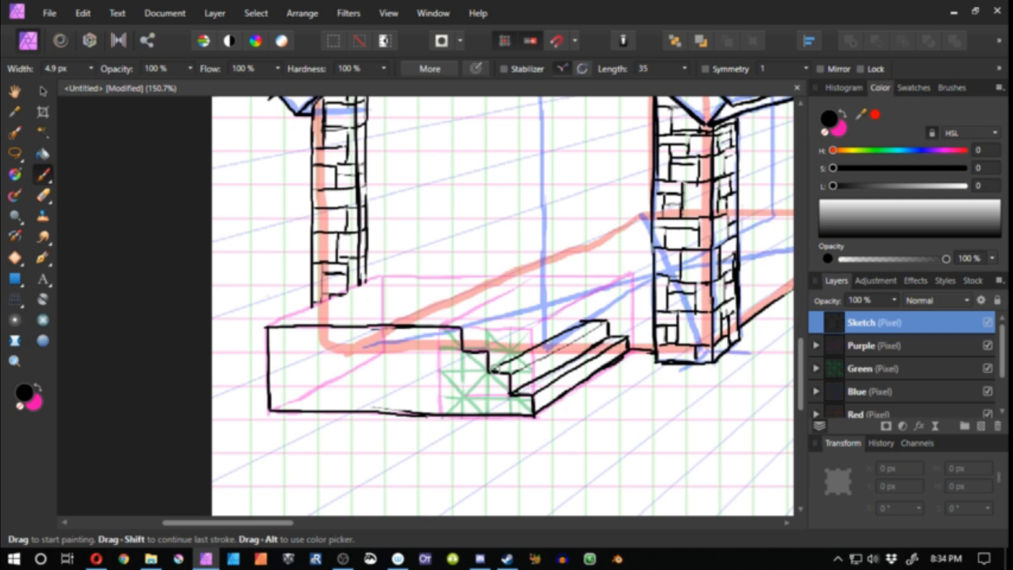
Clean up the far corner of the second tread and ink the third step's riser in black
key(e)
drag(581, 320, 587, 303)
key(b)
mouse_move(492, 352)
mouse_down()
mouse_move(588, 304)
mouse_move(490, 351)
mouse_move(531, 330)
mouse_up()
key(ctrl+z)
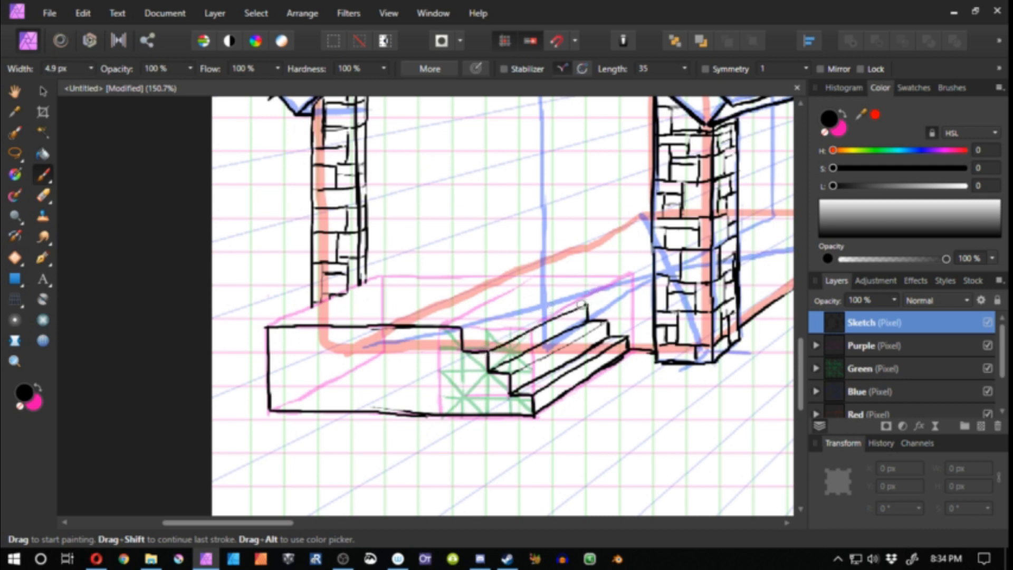
mouse_move(583, 305)
mouse_down()
mouse_move(545, 305)
mouse_move(559, 310)
mouse_move(452, 353)
mouse_move(605, 279)
mouse_move(462, 350)
mouse_up()
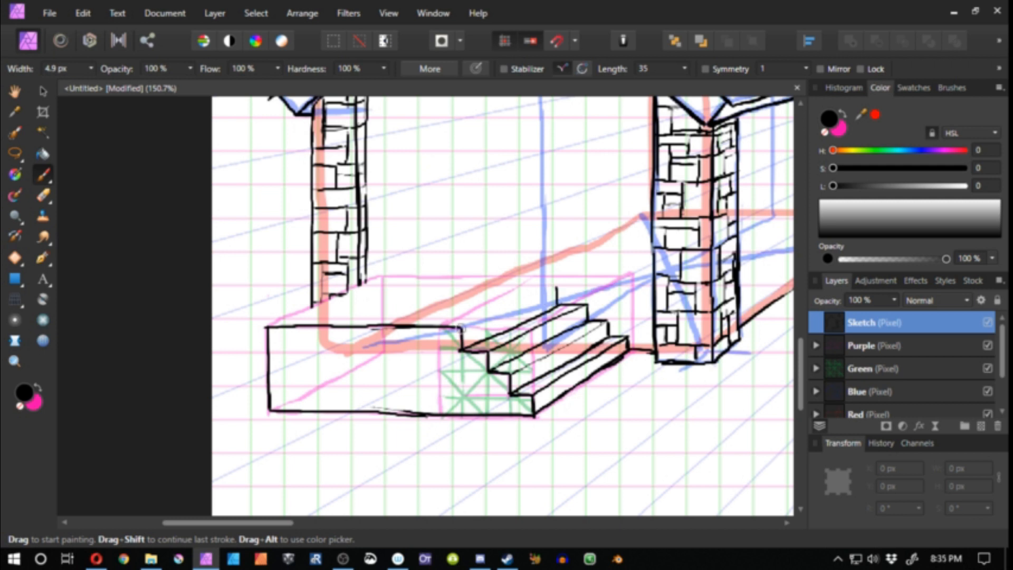
mouse_move(461, 328)
mouse_down()
mouse_move(554, 286)
mouse_move(491, 287)
mouse_move(554, 283)
mouse_move(365, 272)
mouse_up()
key(ctrl+z)
mouse_move(563, 276)
mouse_down()
mouse_move(575, 274)
mouse_move(543, 278)
mouse_up()
Undo the receding riser and tread strokes back to the stepped profile and the bottom edge
key(ctrl+z)
key(ctrl+z)
key(ctrl+z)
key(ctrl+z)
key(ctrl+z)
key(ctrl+z)
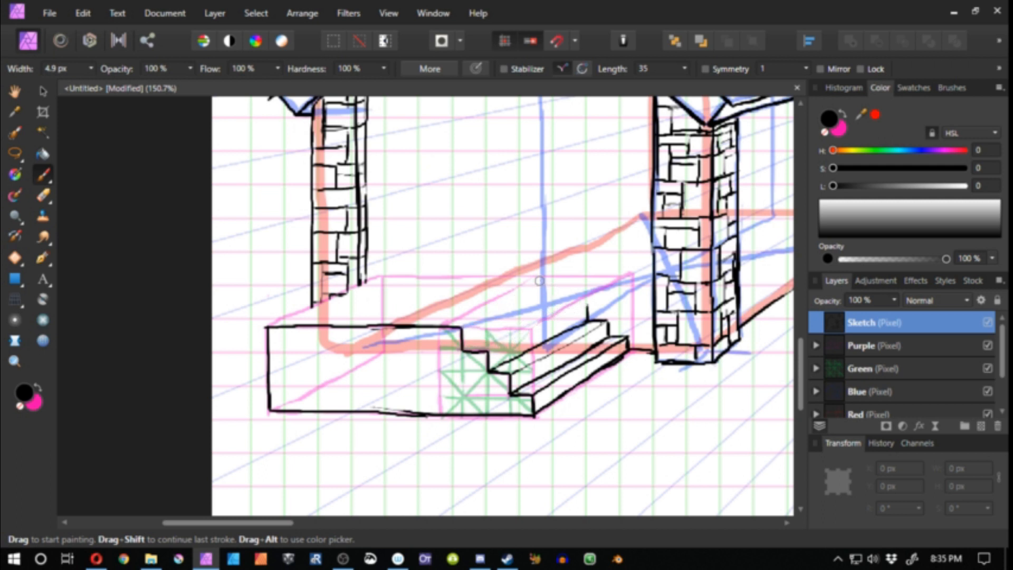
key(ctrl+z)
key(ctrl+z)
key(ctrl+z)
key(ctrl+z)
key(ctrl+z)
key(ctrl+z)
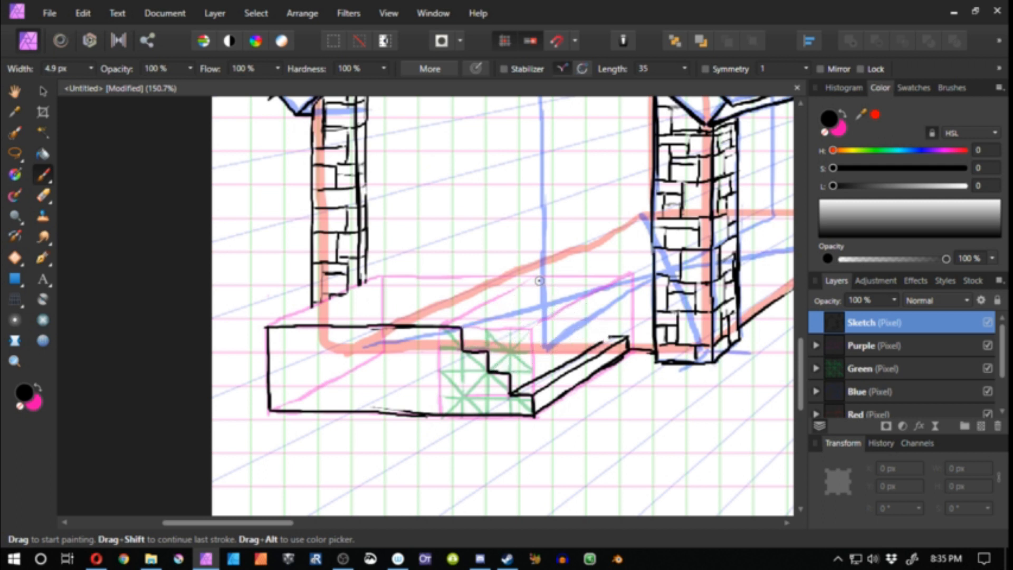
key(ctrl+z)
key(ctrl+z)
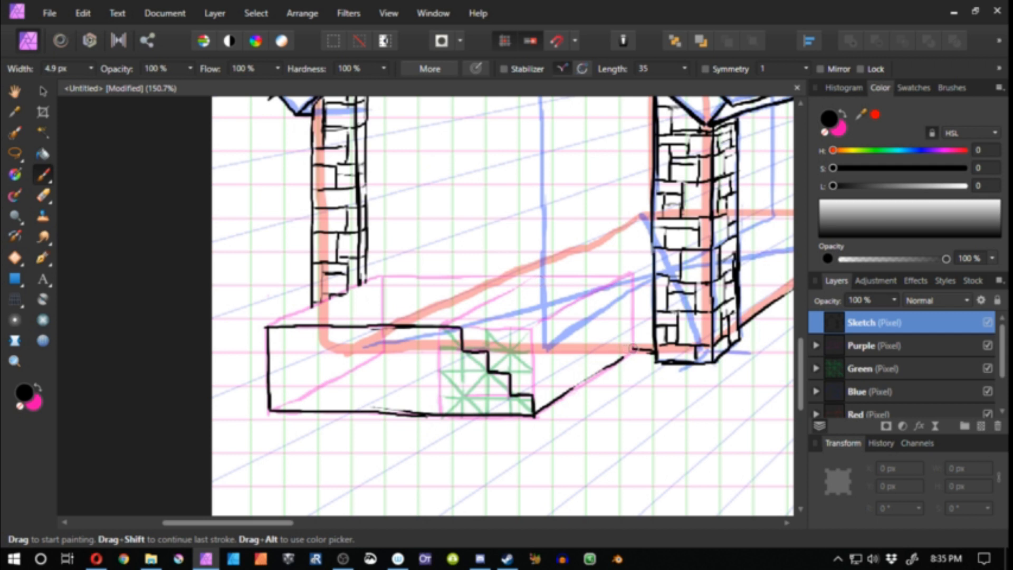
Re-ink the receding bottom edge of the stairs in black as one continuous line towards the house post
drag(635, 350, 546, 402)
key(ctrl+z)
drag(634, 349, 546, 404)
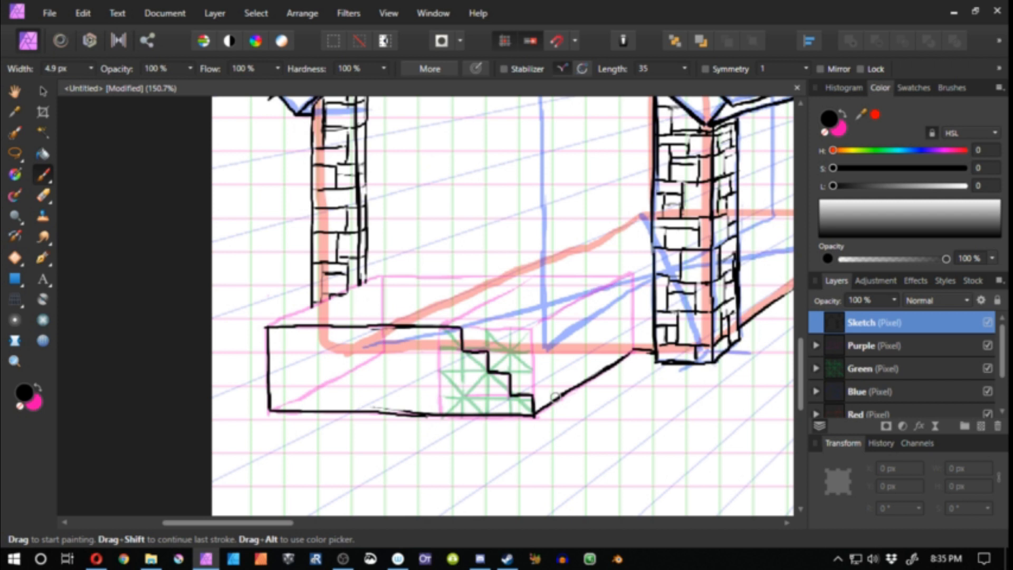
On the Purple layer, outline the near vertical side and bottom edge of the stairs' far end face
click(850, 352)
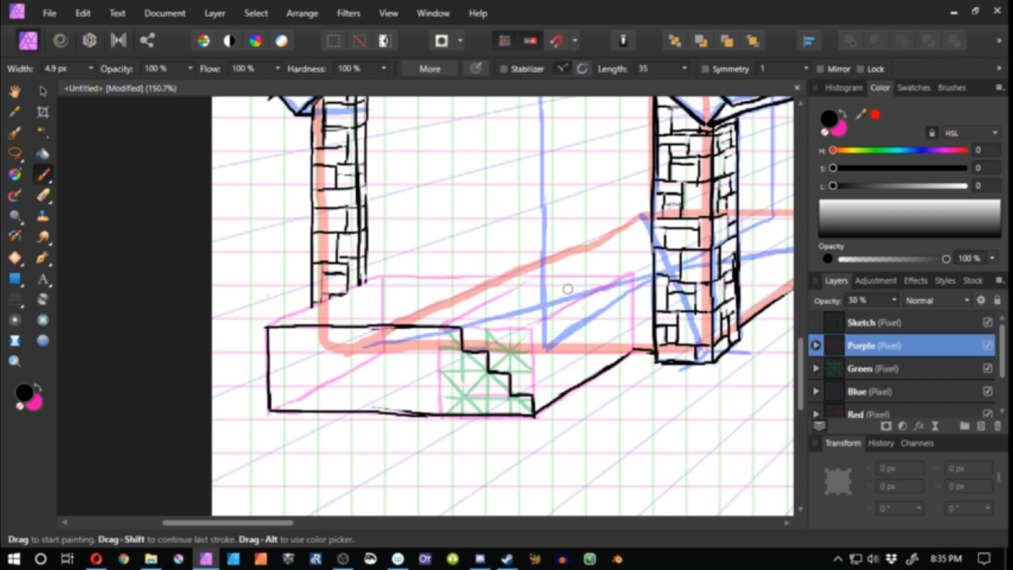
drag(532, 277, 530, 349)
mouse_move(633, 351)
mouse_down()
mouse_move(529, 350)
mouse_move(635, 353)
mouse_move(533, 352)
mouse_move(626, 352)
mouse_up()
key(ctrl+z)
key(ctrl+z)
key(ctrl+z)
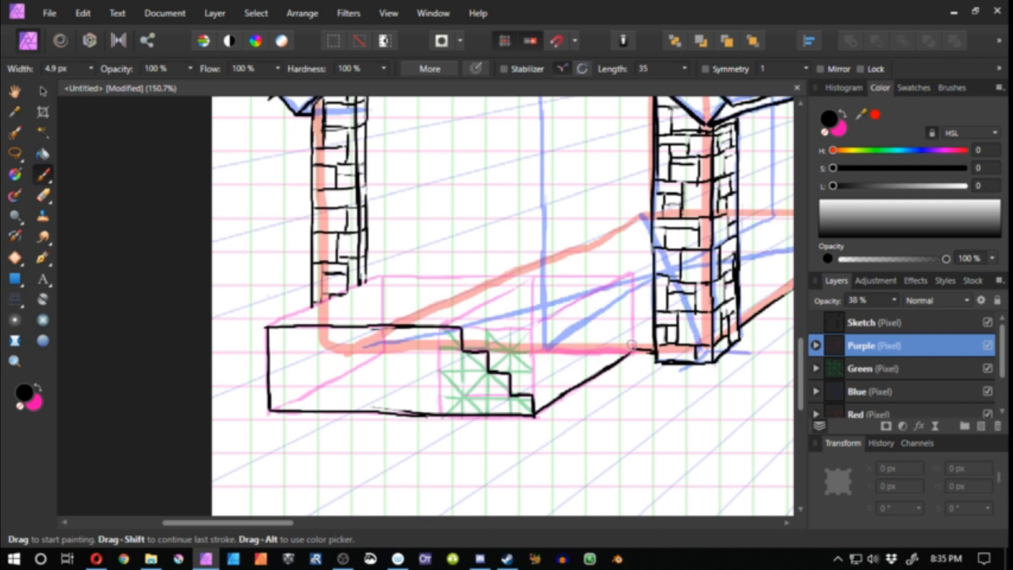
drag(632, 273, 545, 344)
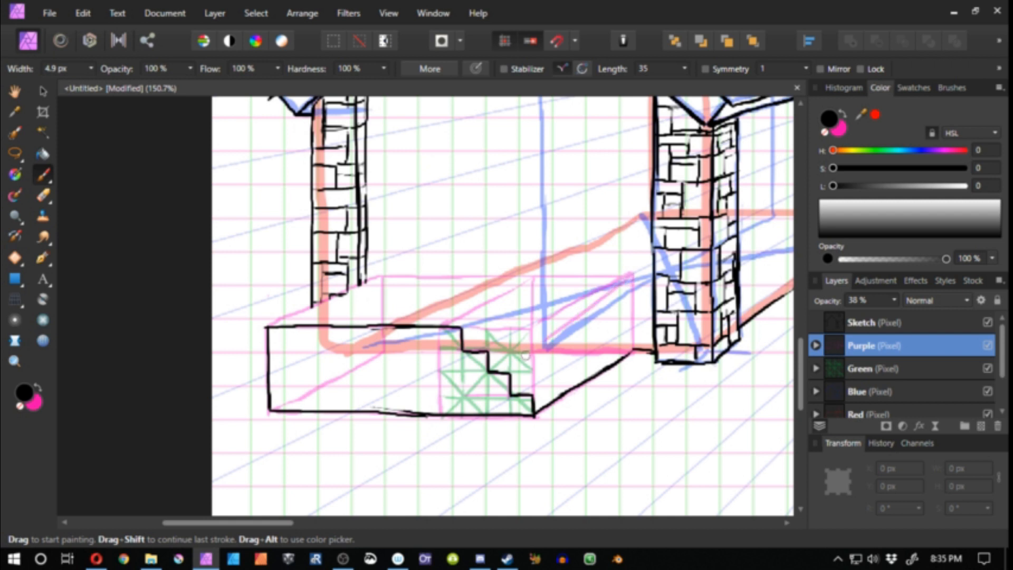
key(ctrl+z)
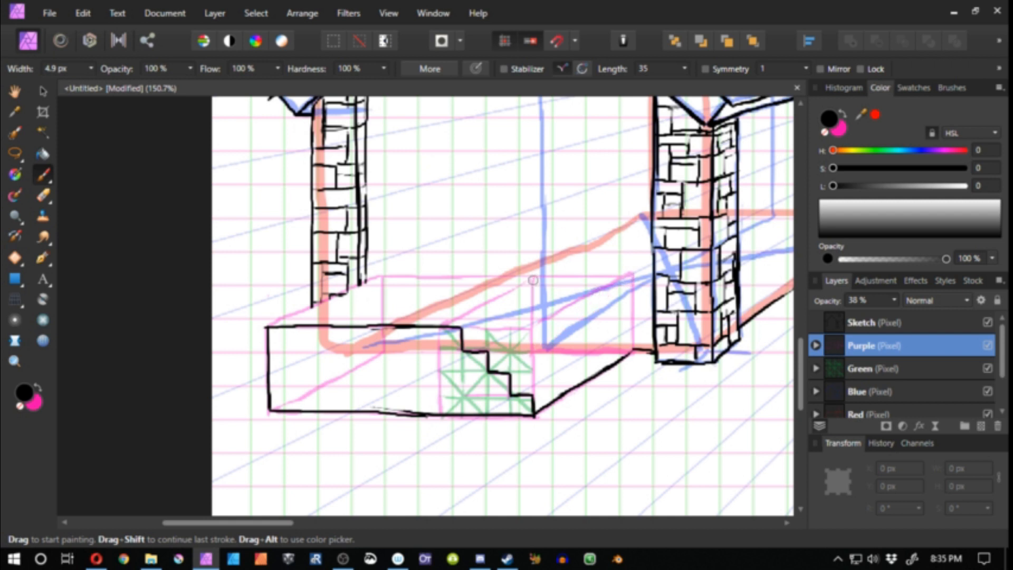
Erase the vertical guide of the far end face and redraw it cleanly down to the ground line
key(e)
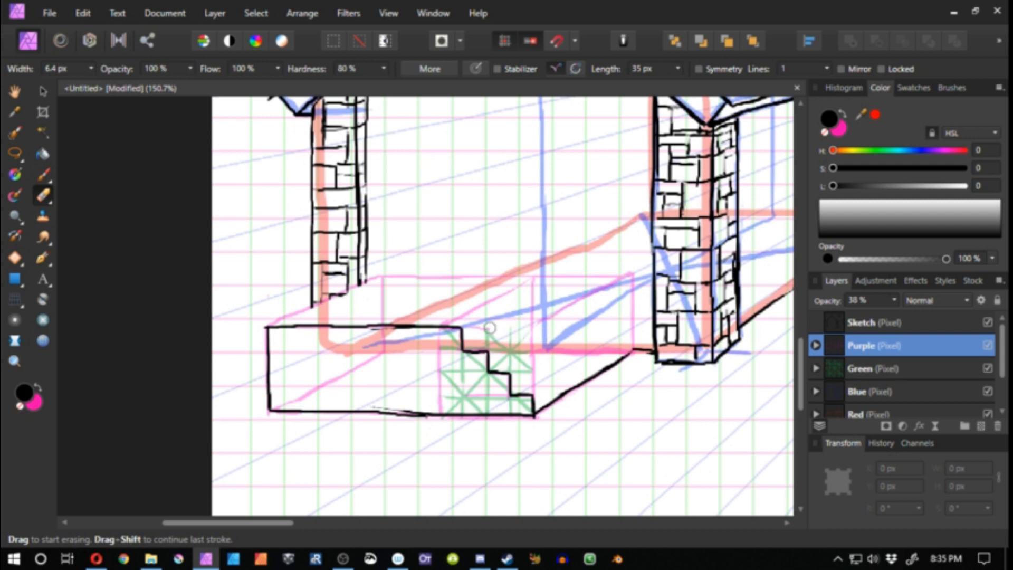
drag(534, 285, 534, 389)
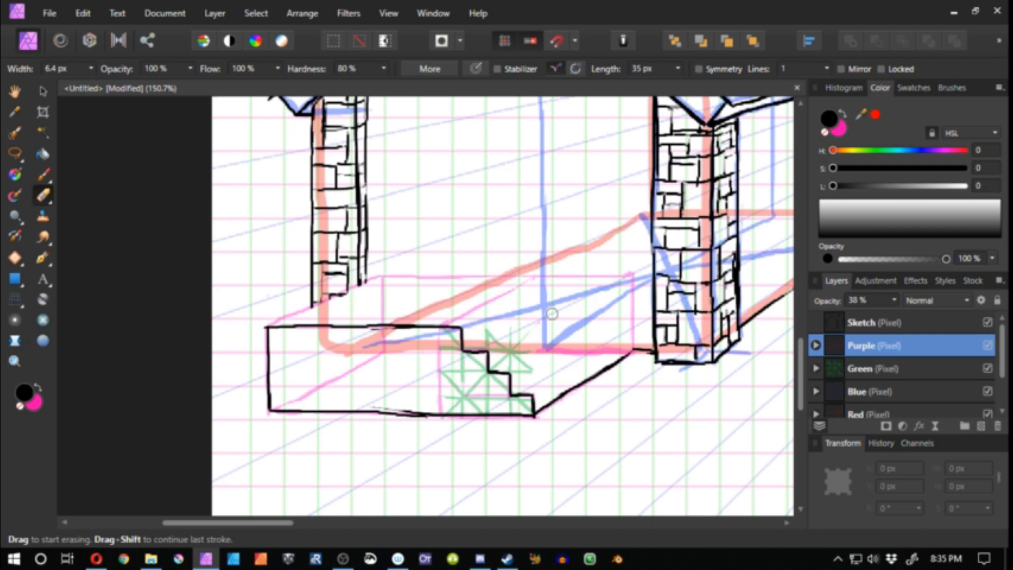
key(b)
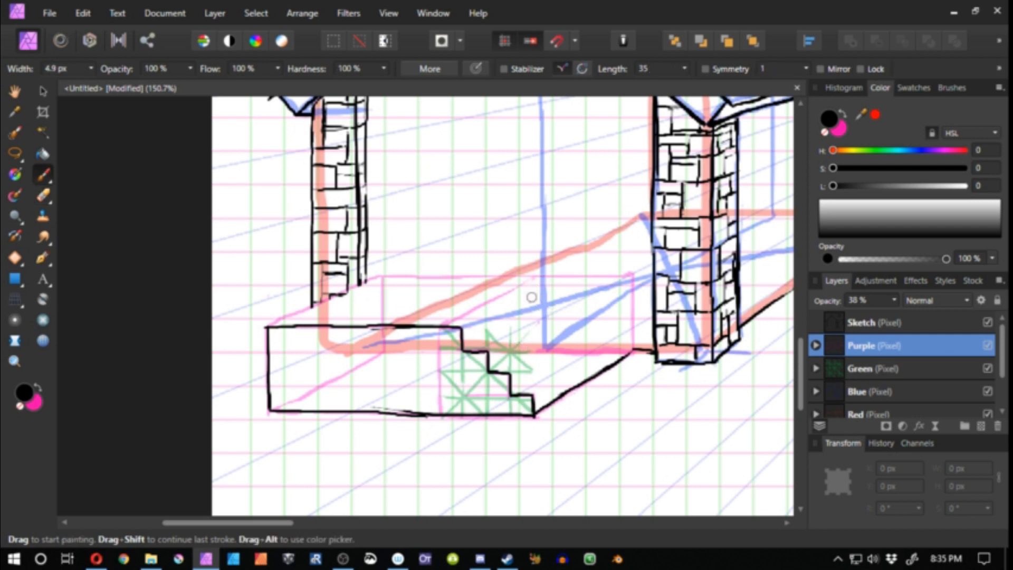
mouse_move(534, 275)
mouse_down()
mouse_move(535, 347)
mouse_move(537, 285)
mouse_move(556, 318)
mouse_move(529, 311)
mouse_move(530, 332)
mouse_up()
key(e)
key(b)
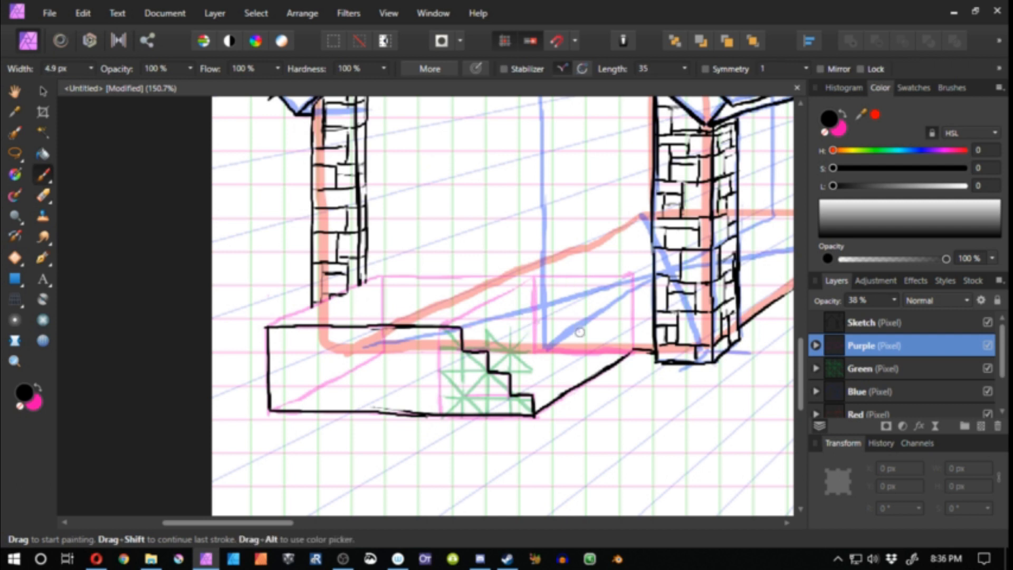
Cross the far end face with both diagonals and divide it into quarters through their intersection
drag(535, 277, 625, 349)
drag(629, 278, 538, 351)
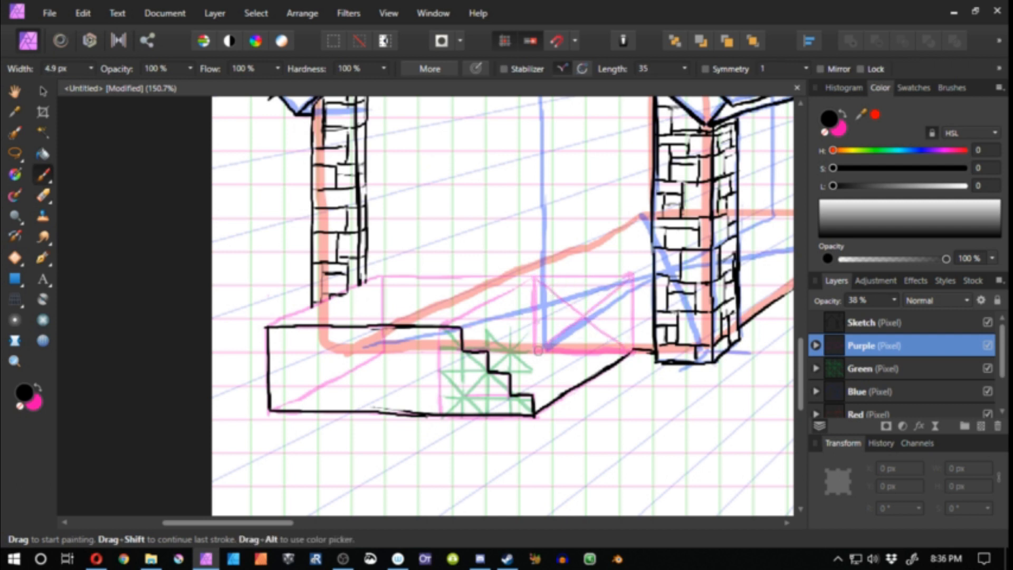
mouse_move(584, 315)
mouse_down()
mouse_move(582, 352)
mouse_move(583, 278)
mouse_up()
drag(593, 316, 631, 317)
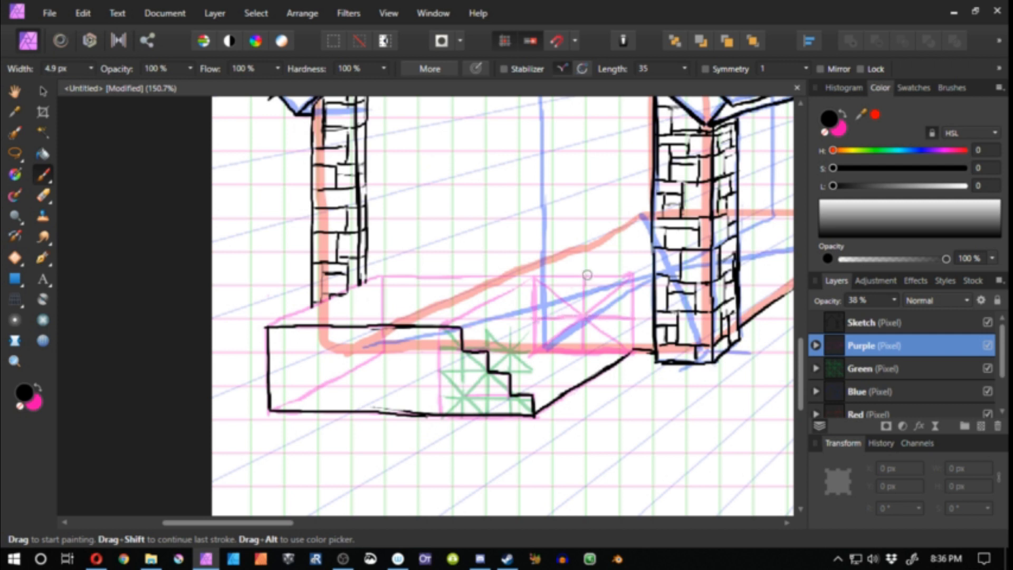
Subdivide the far end face into a four-by-four guide grid using more diagonals, horizontals and verticals
drag(585, 277, 633, 317)
mouse_move(530, 317)
mouse_down()
mouse_move(569, 341)
mouse_move(633, 334)
mouse_up()
drag(623, 296, 539, 295)
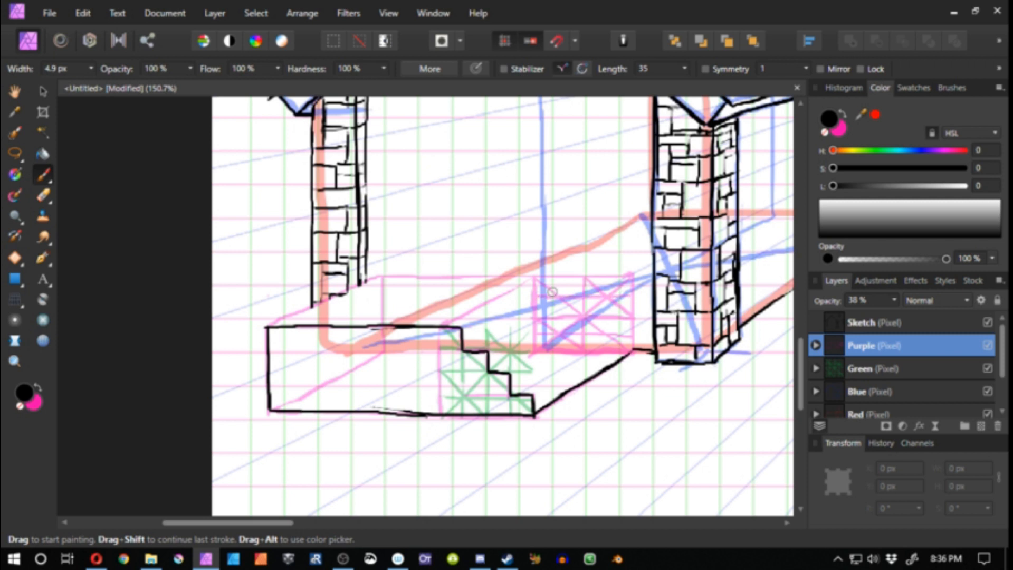
drag(607, 277, 610, 340)
drag(557, 275, 562, 345)
Make Sketch the active layer and ink the lowest step's riser and its receding top edge in black
click(836, 326)
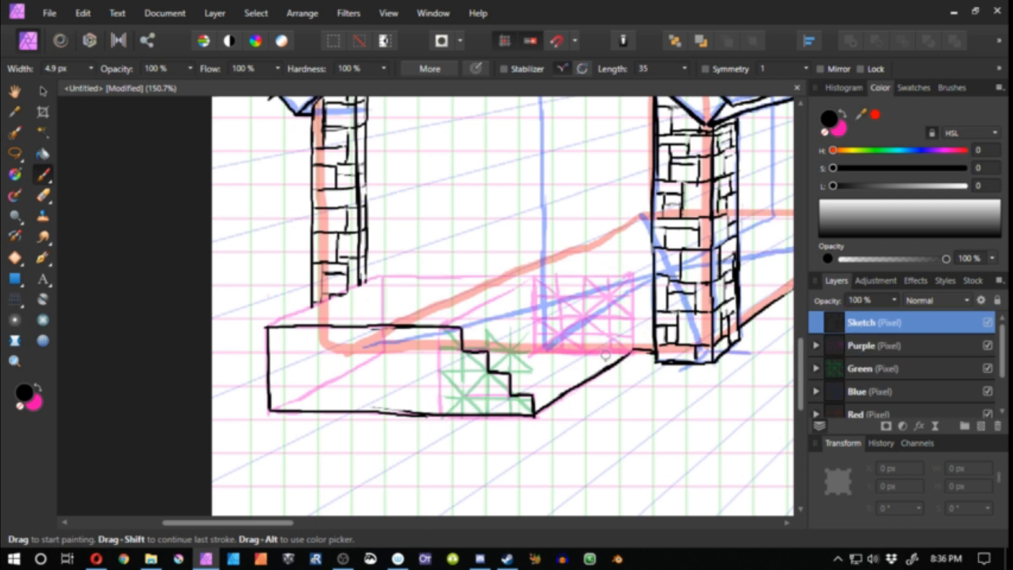
mouse_move(534, 394)
mouse_down()
mouse_move(610, 346)
mouse_move(533, 399)
mouse_up()
key(ctrl+z)
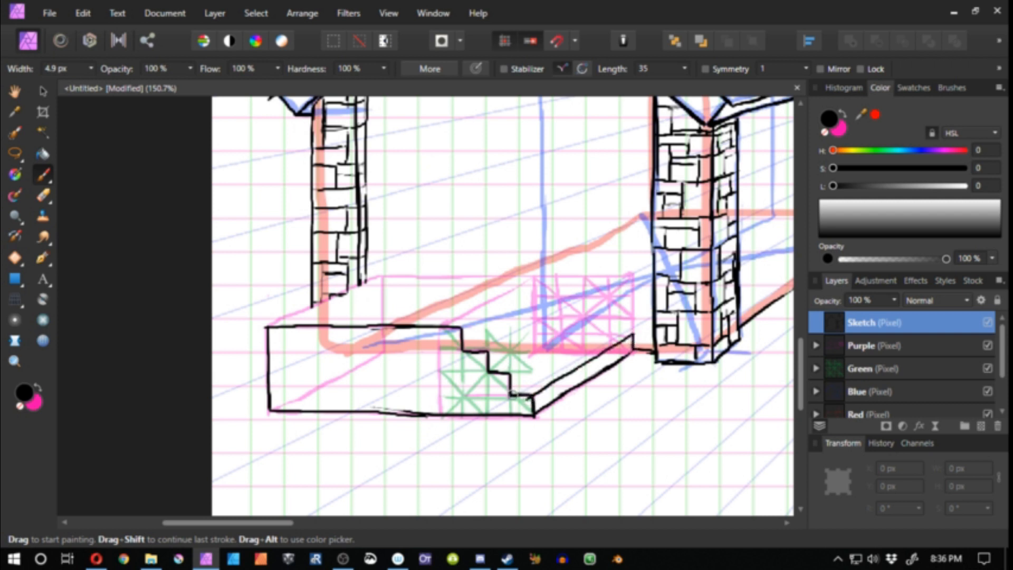
Ink the lowest tread's receding back edge and its short far edge, following the far end grid
drag(610, 336, 533, 382)
key(ctrl+z)
key(ctrl+z)
drag(600, 341, 520, 389)
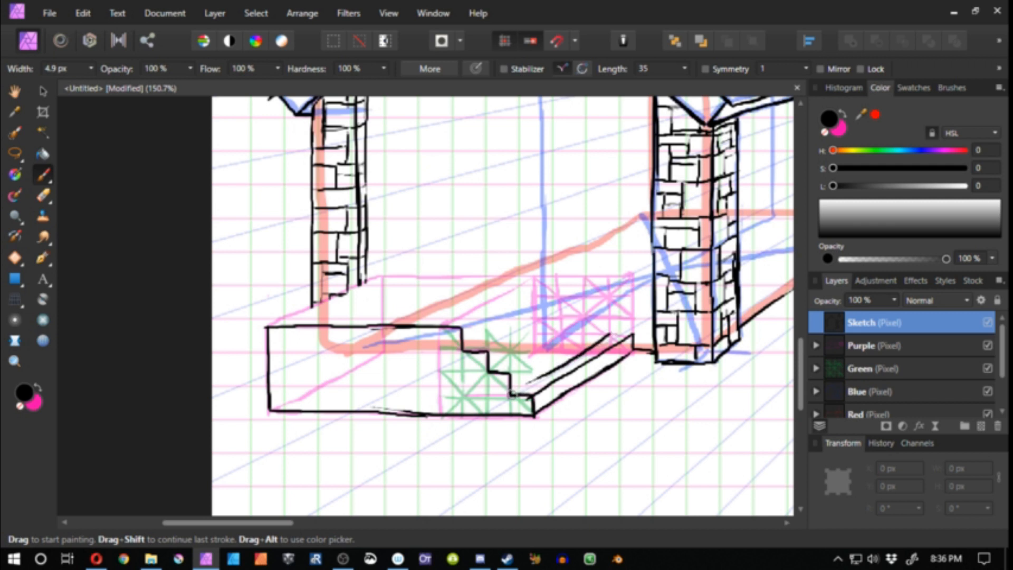
key(ctrl+z)
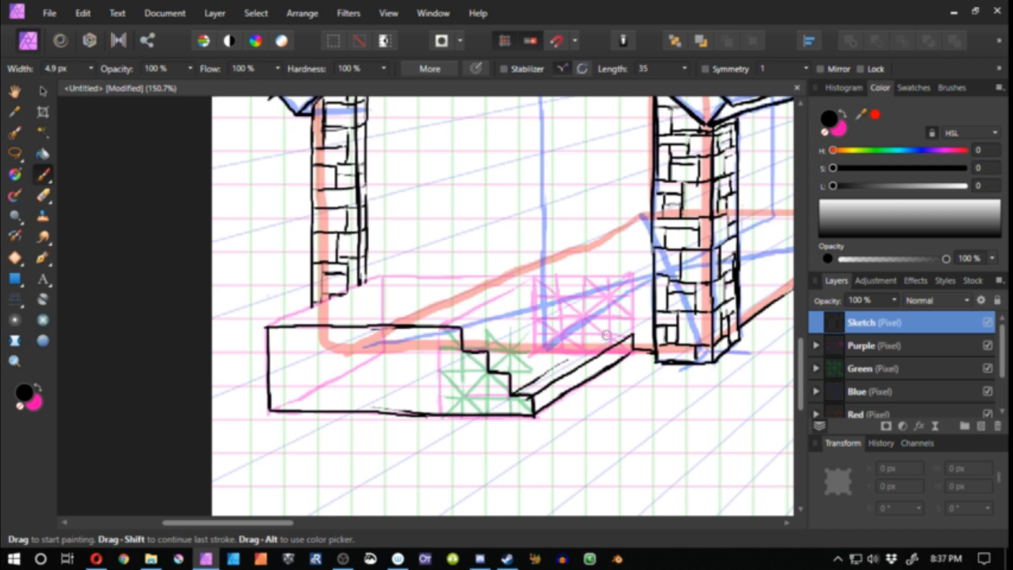
drag(609, 334, 544, 374)
drag(633, 334, 611, 335)
key(ctrl+z)
key(ctrl+z)
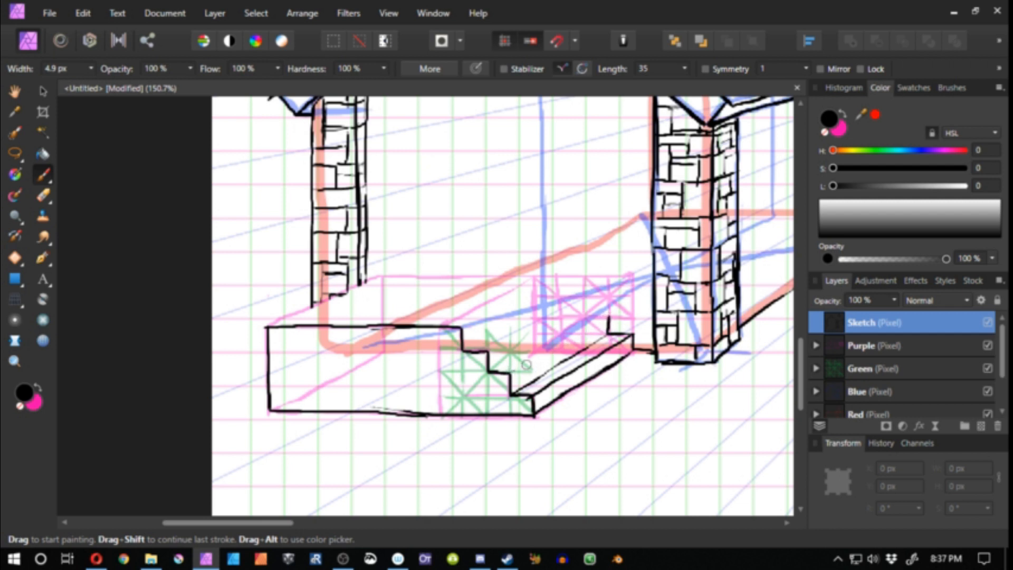
Ink the second step's receding top edge in black from the far end grid to the stepped profile
key(ctrl+z)
mouse_move(514, 371)
mouse_down()
mouse_move(597, 327)
mouse_move(545, 355)
mouse_up()
key(ctrl+z)
mouse_move(608, 317)
mouse_down()
mouse_move(510, 376)
mouse_move(560, 331)
mouse_move(495, 374)
mouse_up()
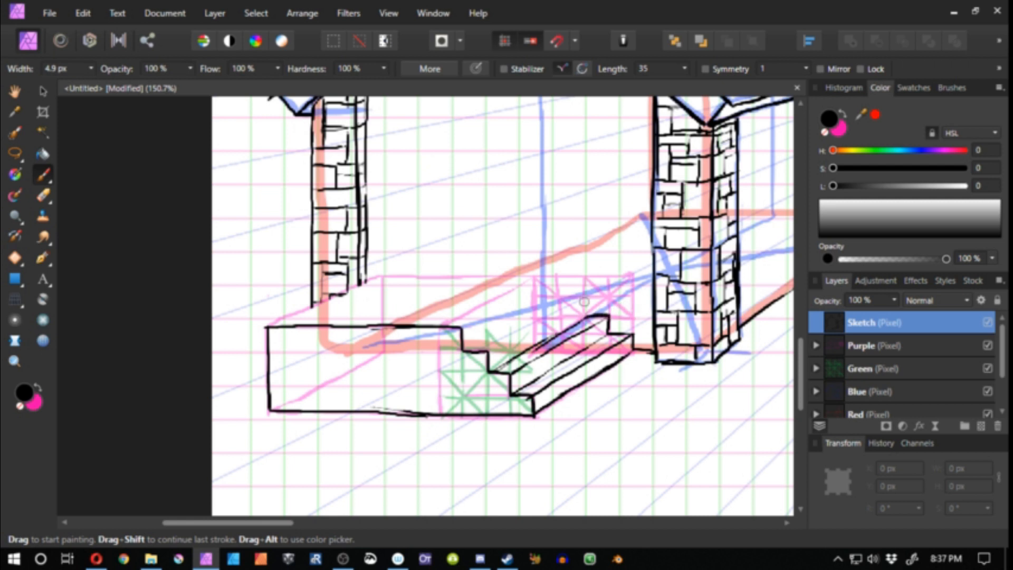
Ink the second tread's back edge and the third step's receding edges in black
mouse_move(575, 299)
mouse_down()
mouse_move(556, 279)
mouse_move(534, 278)
mouse_move(526, 334)
mouse_move(542, 327)
mouse_up()
key(ctrl+z)
key(ctrl+z)
drag(583, 299, 525, 333)
mouse_move(557, 298)
mouse_down()
mouse_move(503, 328)
mouse_move(562, 294)
mouse_move(486, 338)
mouse_up()
key(ctrl+z)
Ink the platform's receding edge above the stairs in black from the top riser to the stepped profile
drag(533, 278, 462, 328)
key(ctrl+z)
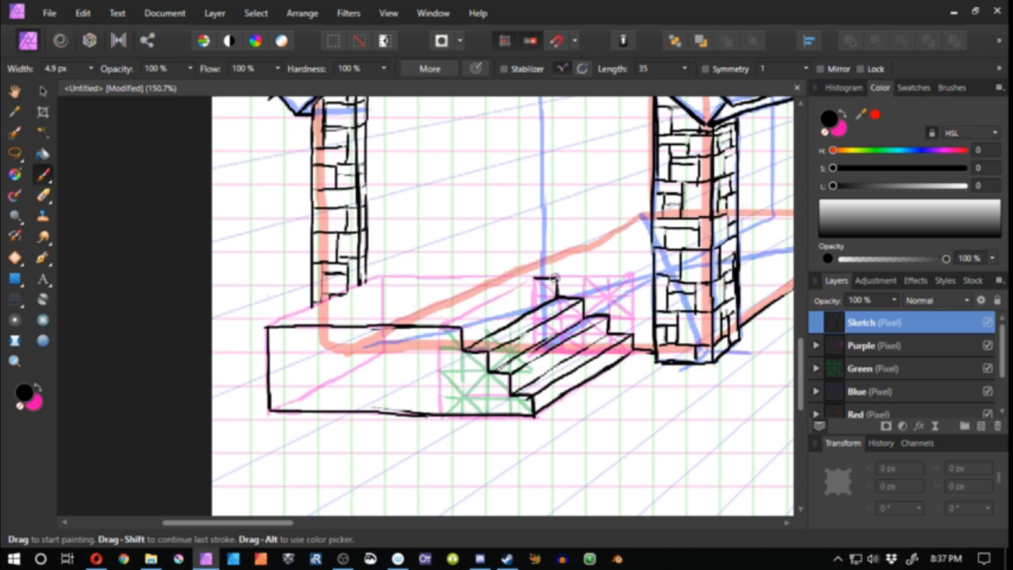
drag(555, 280, 468, 327)
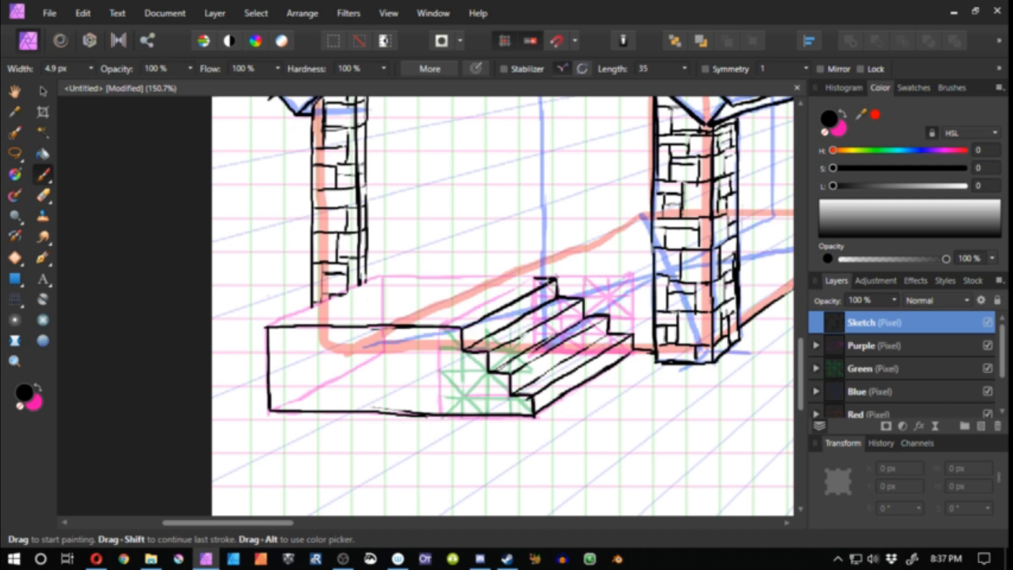
Ink the back edge and the far receding side edge of the platform top in black
mouse_move(546, 277)
mouse_down()
mouse_move(626, 276)
mouse_move(370, 283)
mouse_up()
key(ctrl+z)
key(ctrl+z)
drag(378, 276, 320, 309)
key(ctrl+z)
drag(377, 279, 311, 307)
key(ctrl+z)
drag(379, 276, 266, 326)
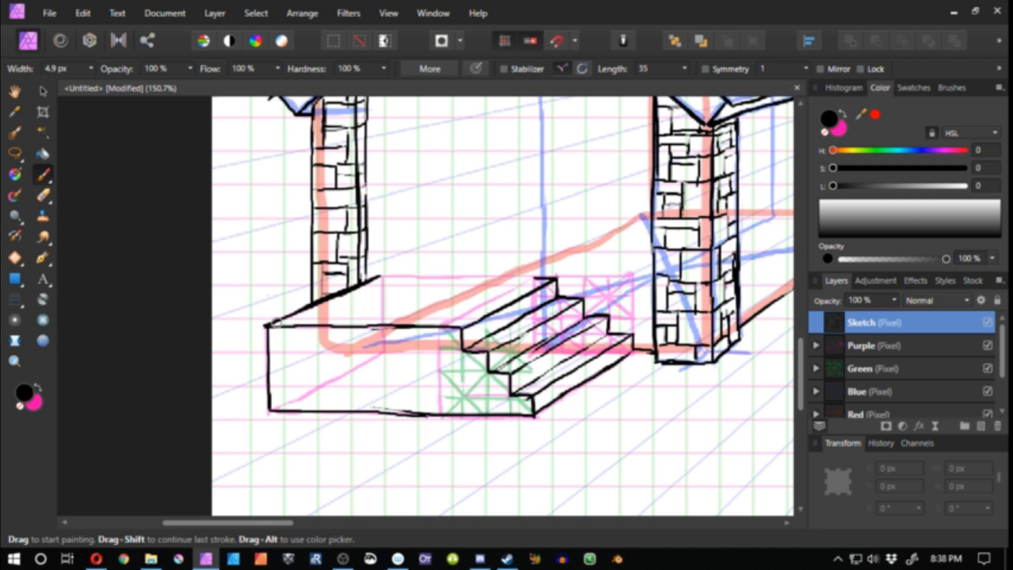
mouse_move(537, 276)
mouse_down()
mouse_move(406, 276)
mouse_move(450, 276)
mouse_up()
Ink the two vertical sides of a door standing on the wall behind the platform
drag(308, 217, 276, 358)
drag(379, 417, 380, 339)
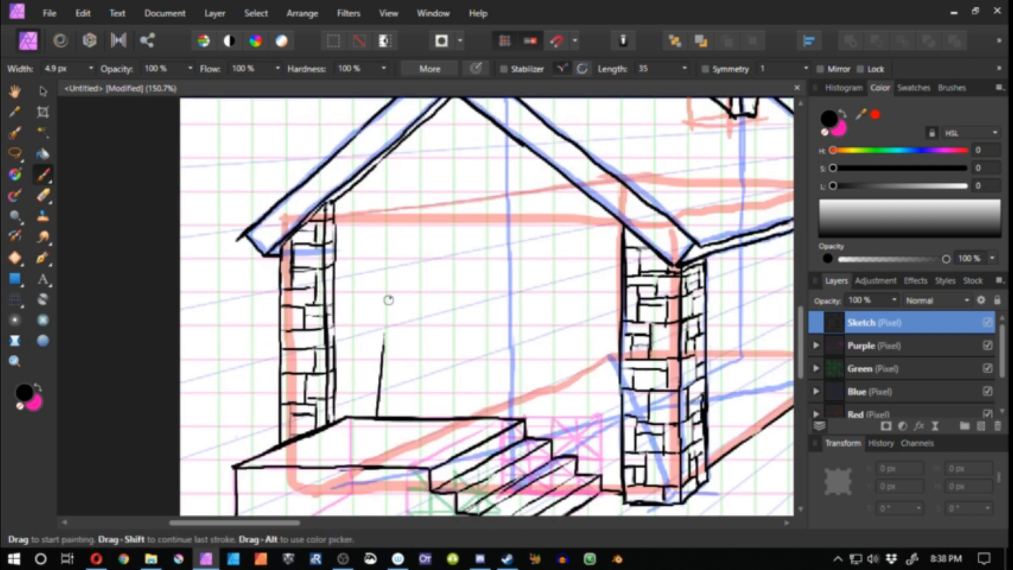
key(ctrl+z)
drag(372, 286, 372, 414)
drag(436, 414, 437, 372)
key(ctrl+z)
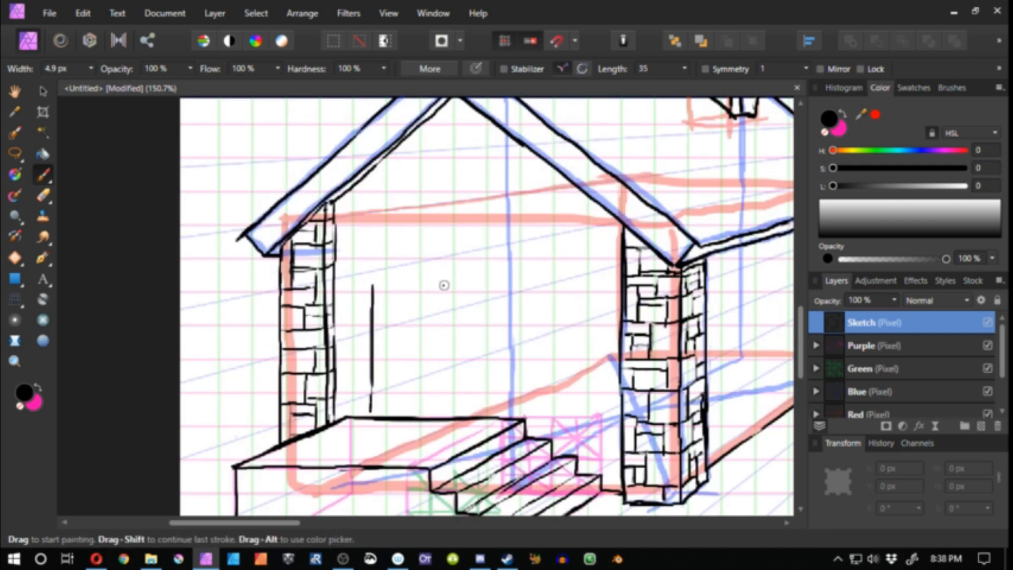
drag(444, 286, 444, 414)
key(ctrl+z)
drag(447, 415, 445, 289)
Close the door frame with a top edge and add an inner door outline and a round knob
drag(445, 285, 376, 284)
key(ctrl+z)
mouse_move(447, 284)
mouse_down()
mouse_move(373, 283)
mouse_move(441, 289)
mouse_move(383, 413)
mouse_move(439, 415)
mouse_move(383, 359)
mouse_up()
drag(427, 354, 429, 352)
Ink the outline of a rectangular opening in the platform's front face
scroll(289, 400, down, 5)
drag(256, 367, 256, 431)
mouse_move(390, 375)
mouse_down()
mouse_move(389, 437)
mouse_move(300, 371)
mouse_up()
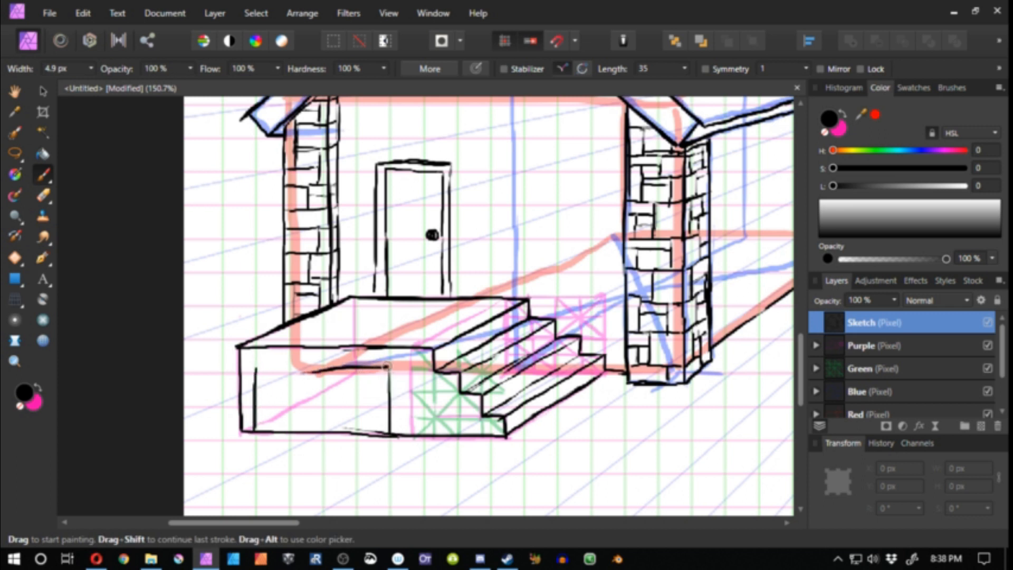
key(ctrl+z)
mouse_move(383, 366)
mouse_down()
mouse_move(256, 363)
mouse_move(401, 373)
mouse_move(261, 362)
mouse_move(269, 402)
mouse_move(330, 390)
mouse_up()
key(ctrl+z)
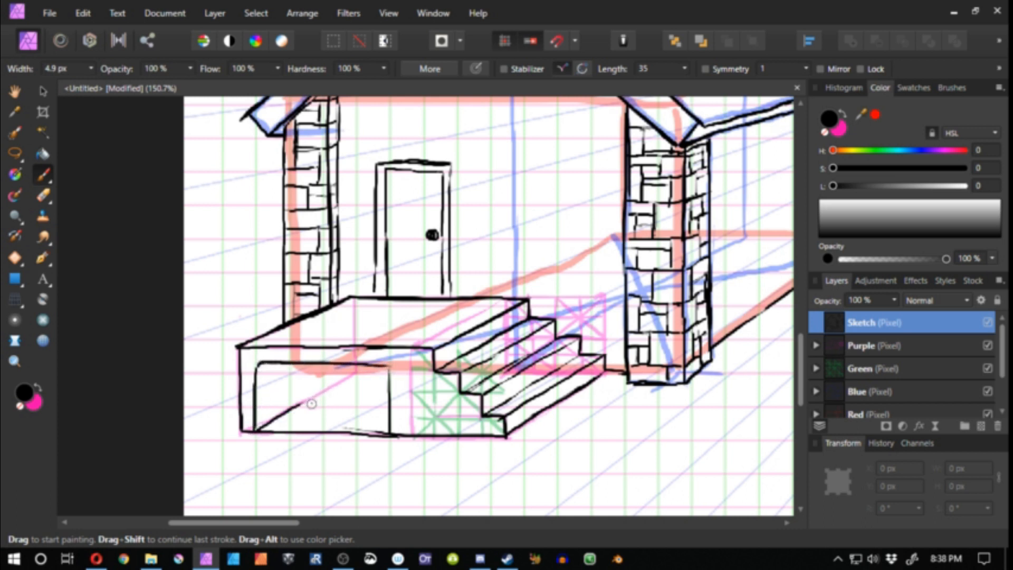
Ink the opening's inner receding floor edge, back corner and rear floor edge to give it depth
key(ctrl+z)
drag(256, 431, 332, 394)
key(ctrl+z)
mouse_move(259, 430)
mouse_down()
mouse_move(316, 399)
mouse_move(318, 386)
mouse_move(383, 395)
mouse_up()
key(ctrl+z)
drag(319, 395, 384, 396)
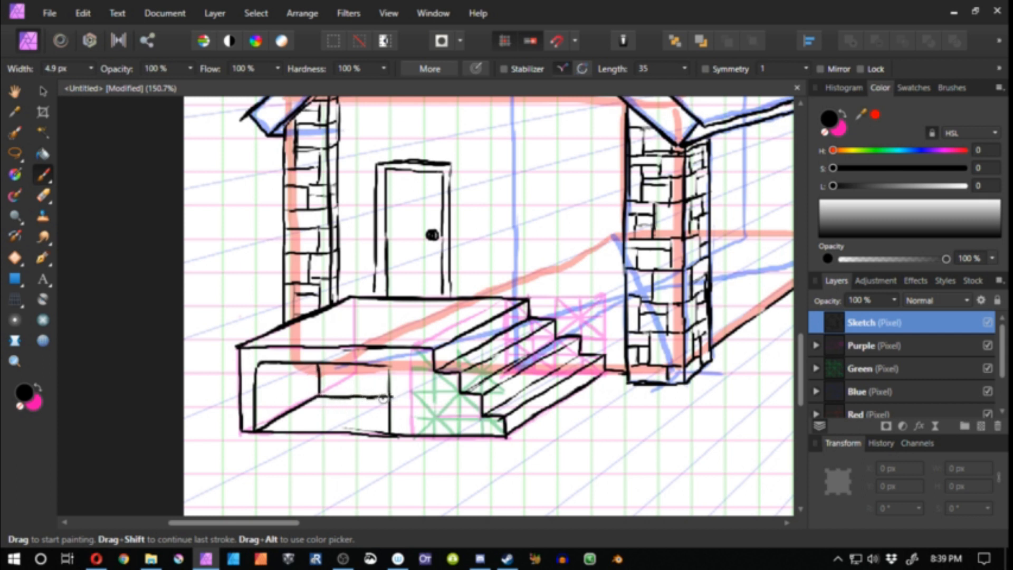
Erase the platform's front bottom line across the opening, then return to the brush
key(e)
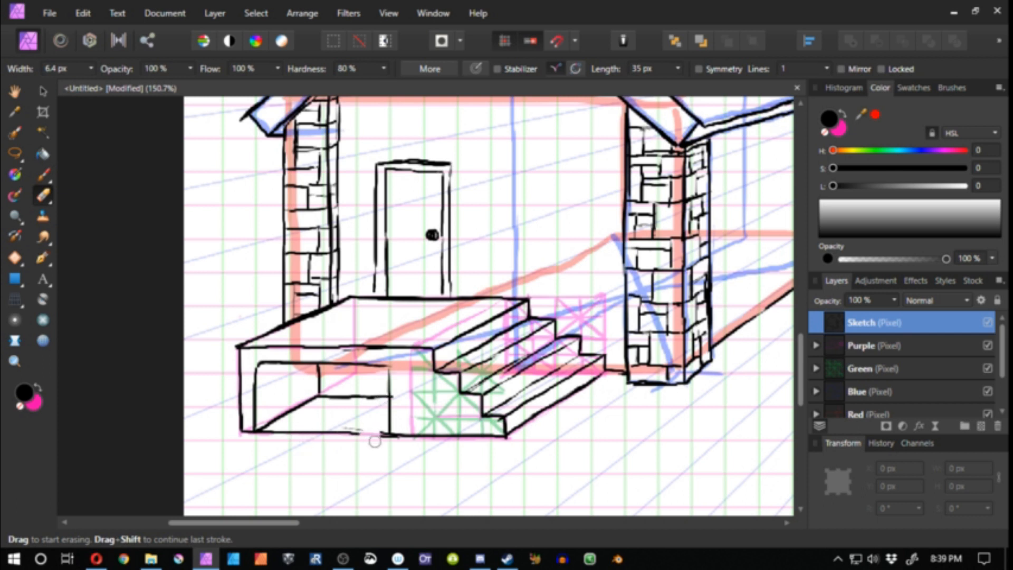
drag(440, 407, 364, 394)
key(b)
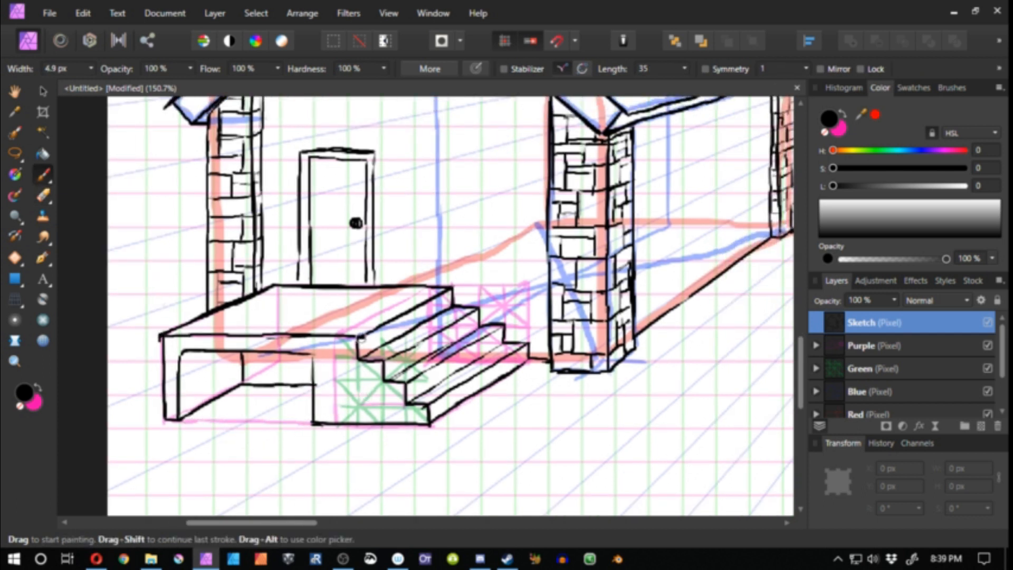
Add a second line below the platform's front and stair-side edges and thicken the step edges
drag(361, 338, 159, 338)
drag(458, 286, 364, 342)
mouse_move(478, 308)
mouse_down()
mouse_move(387, 364)
mouse_move(362, 364)
mouse_up()
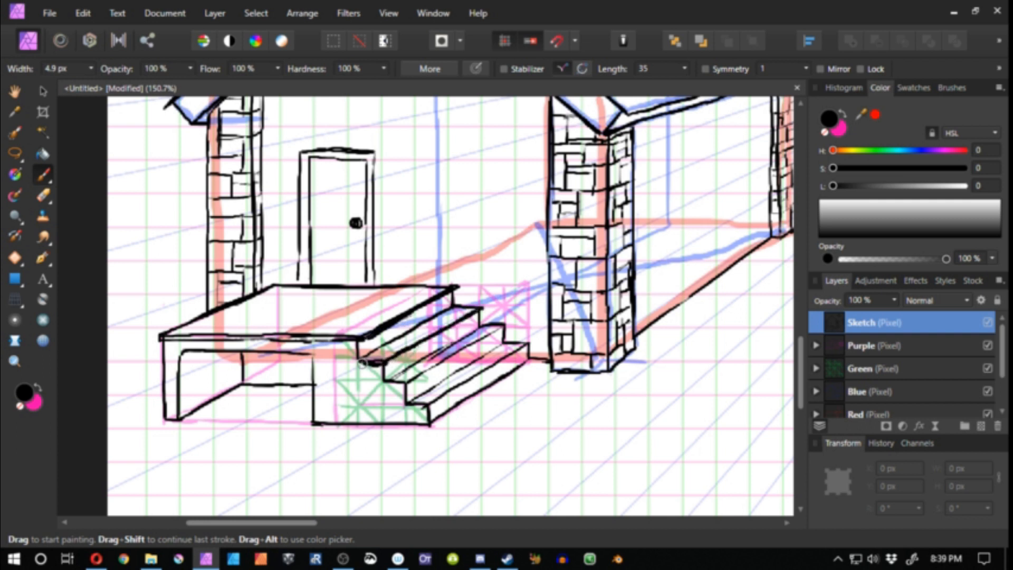
mouse_move(505, 325)
mouse_down()
mouse_move(397, 384)
mouse_move(469, 349)
mouse_move(413, 382)
mouse_up()
mouse_move(534, 341)
mouse_down()
mouse_move(408, 411)
mouse_move(456, 378)
mouse_up()
Fill the side wall beneath the stairs with black brick lines
mouse_move(355, 366)
mouse_down()
mouse_move(378, 367)
mouse_move(382, 394)
mouse_up()
mouse_move(424, 386)
mouse_down()
mouse_move(470, 388)
mouse_move(406, 378)
mouse_up()
mouse_move(406, 378)
mouse_down()
mouse_move(406, 396)
mouse_move(380, 381)
mouse_up()
mouse_move(425, 356)
mouse_down()
mouse_move(355, 357)
mouse_move(368, 353)
mouse_up()
drag(369, 344, 399, 343)
drag(400, 333, 399, 353)
Ink a row of bricks along the strip above the platform's opening
key(e)
key(b)
mouse_move(334, 316)
mouse_down()
mouse_move(334, 326)
mouse_move(293, 320)
mouse_up()
drag(293, 317, 293, 326)
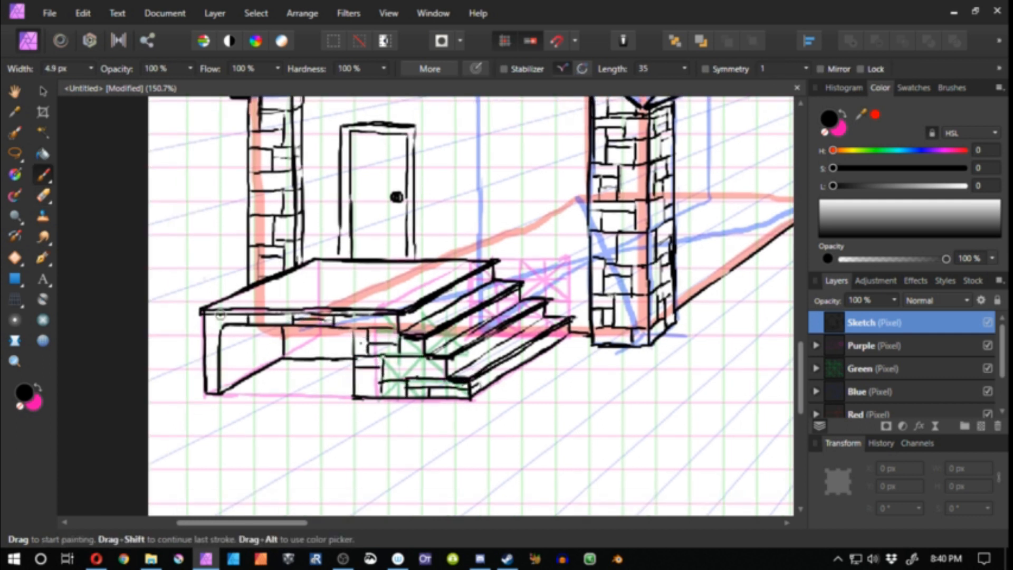
Ink brick lines on the platform's front support and along the inner walls of the opening
drag(220, 315, 220, 345)
drag(220, 343, 256, 328)
drag(202, 360, 217, 359)
mouse_move(220, 359)
mouse_down()
mouse_move(246, 346)
mouse_move(259, 364)
mouse_up()
mouse_move(260, 342)
mouse_down()
mouse_move(282, 338)
mouse_move(260, 349)
mouse_up()
drag(242, 340, 266, 337)
mouse_move(284, 345)
mouse_down()
mouse_move(320, 345)
mouse_move(319, 358)
mouse_up()
mouse_move(320, 350)
mouse_down()
mouse_move(343, 352)
mouse_move(353, 381)
mouse_up()
Thicken the top and side edges of the platform's opening in black
drag(352, 329, 221, 326)
drag(219, 328, 220, 390)
alt+click(303, 448)
drag(343, 334, 288, 505)
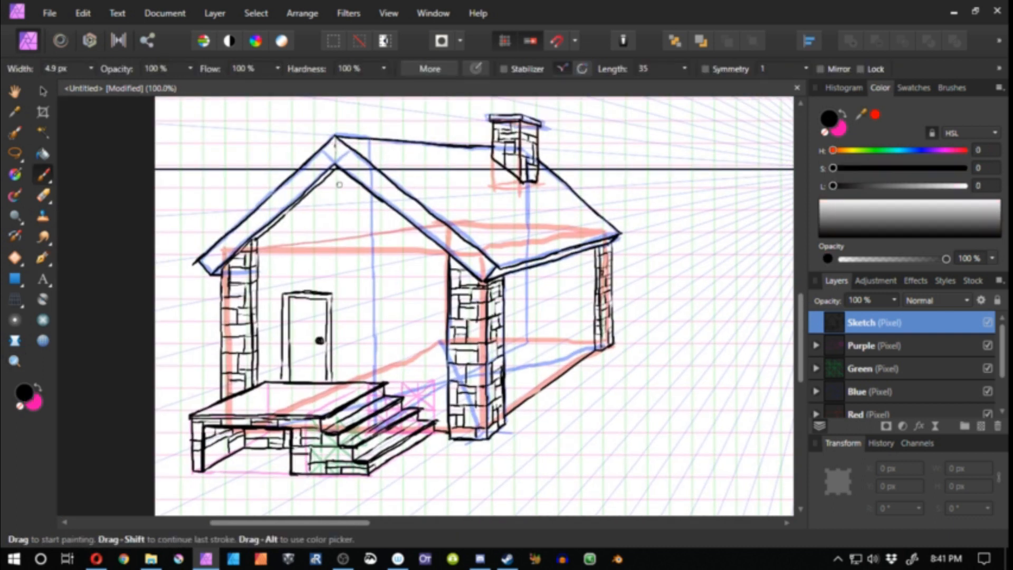
Draw a round slatted vent in black below the peak of the front gable
mouse_move(339, 184)
mouse_down()
mouse_move(335, 226)
mouse_move(316, 201)
mouse_move(342, 184)
mouse_move(348, 192)
mouse_move(324, 217)
mouse_move(326, 190)
mouse_up()
drag(347, 196, 321, 202)
drag(348, 208, 321, 208)
drag(345, 215, 323, 214)
Draw a rectangular window with an inner frame on the front wall between the door and the corner post, and tidy its outline
drag(322, 281, 307, 267)
drag(305, 324, 270, 317)
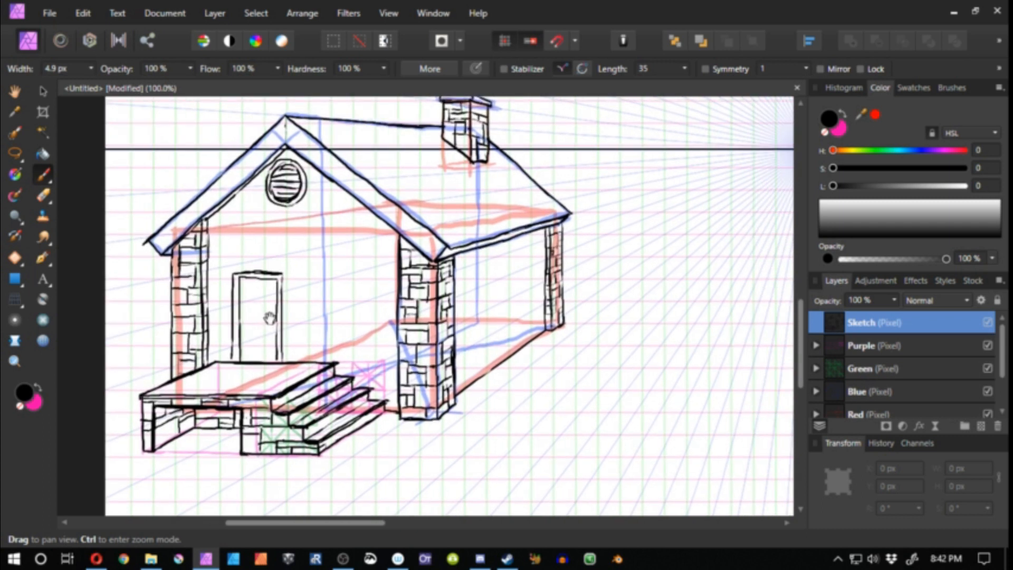
drag(307, 268, 307, 334)
key(ctrl+z)
mouse_move(306, 279)
mouse_down()
mouse_move(307, 328)
mouse_move(305, 288)
mouse_move(376, 273)
mouse_move(322, 269)
mouse_up()
drag(385, 280, 384, 336)
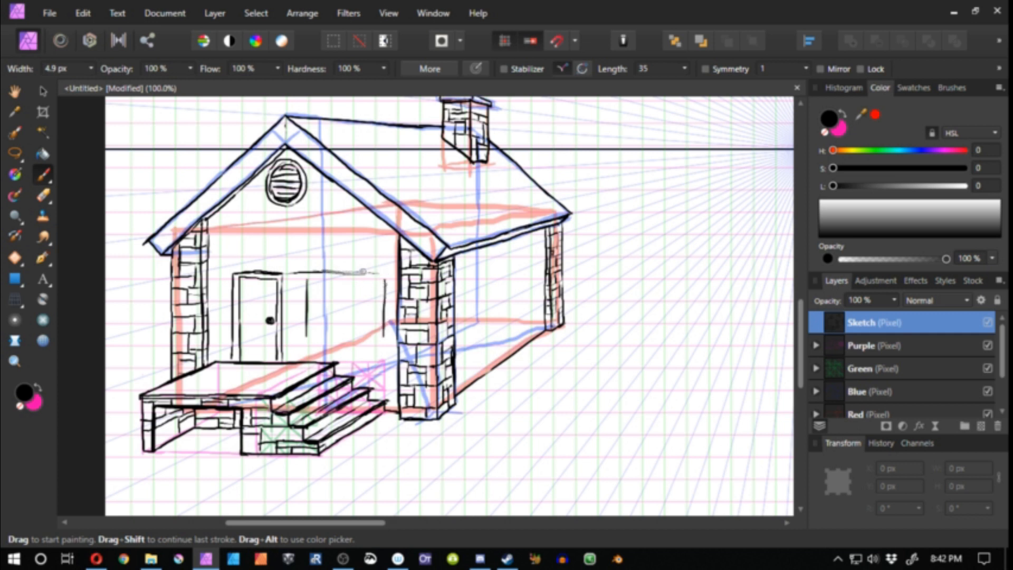
drag(304, 272, 306, 290)
drag(308, 343, 385, 349)
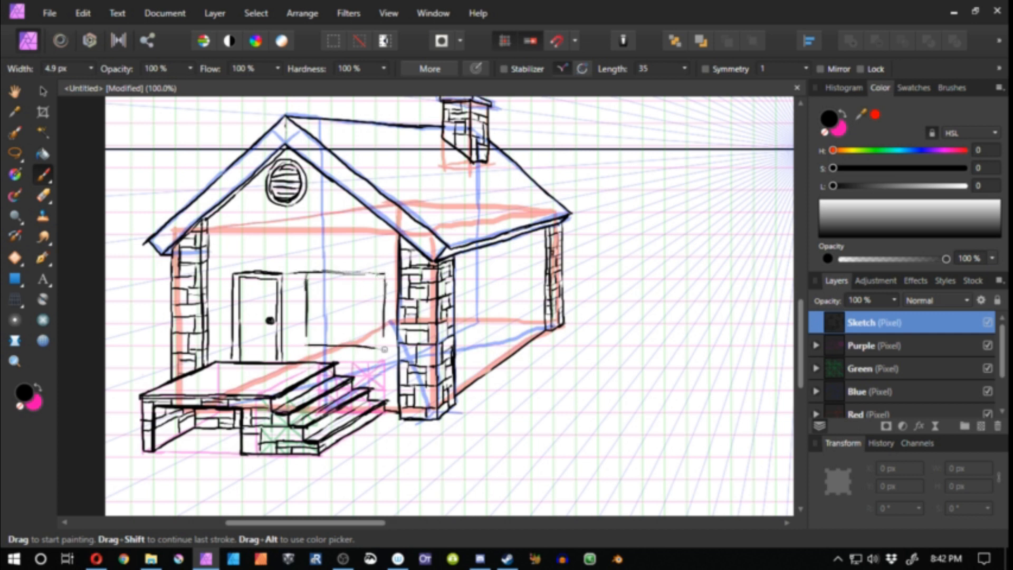
mouse_move(313, 278)
mouse_down()
mouse_move(358, 342)
mouse_move(380, 278)
mouse_up()
key(e)
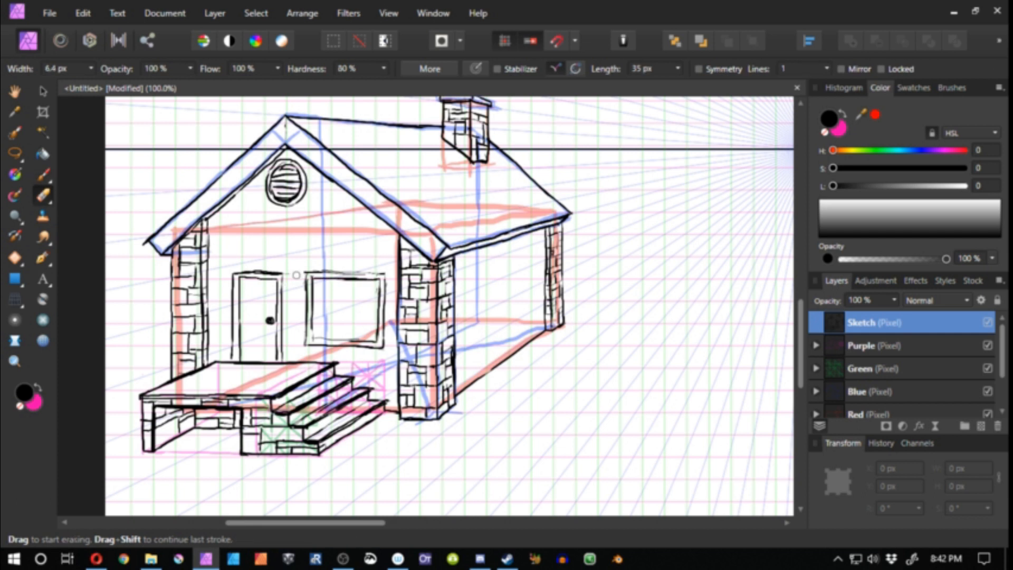
key(b)
Sketch a large downward arrow in the blank area beside the house, and undo it
key(z)
drag(333, 348, 391, 373)
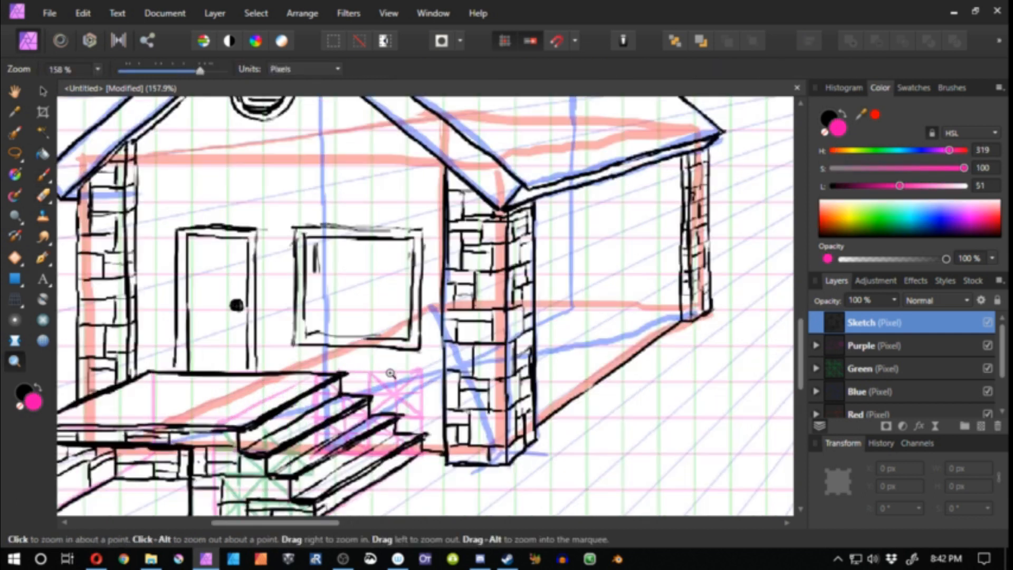
key(b)
key(space)
drag(467, 336, 181, 481)
drag(530, 201, 528, 363)
drag(559, 274, 472, 273)
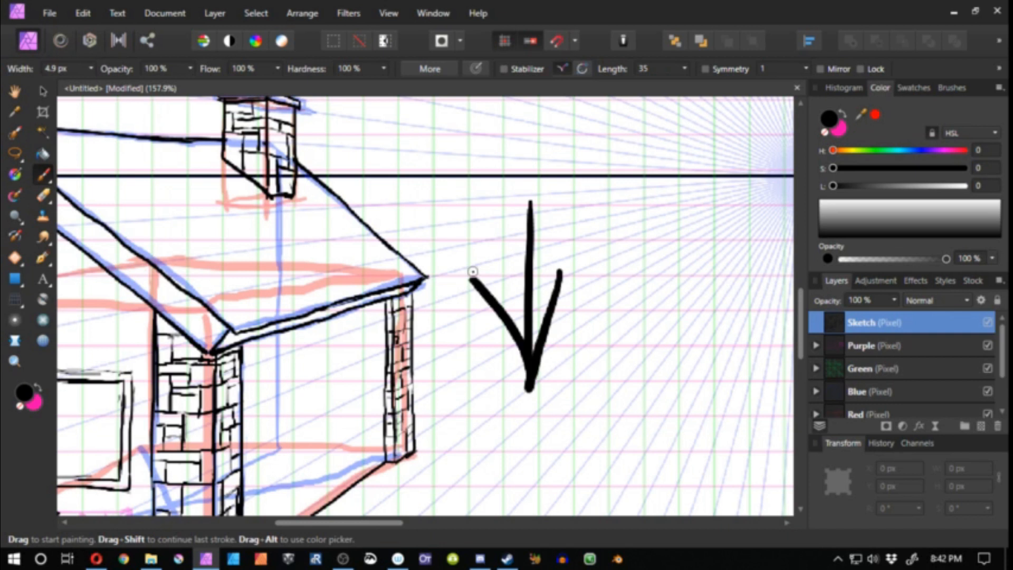
key(ctrl+z)
key(ctrl+z)
Thicken the lower and left edges of the front window's inner frame in black
key(space)
drag(121, 403, 412, 317)
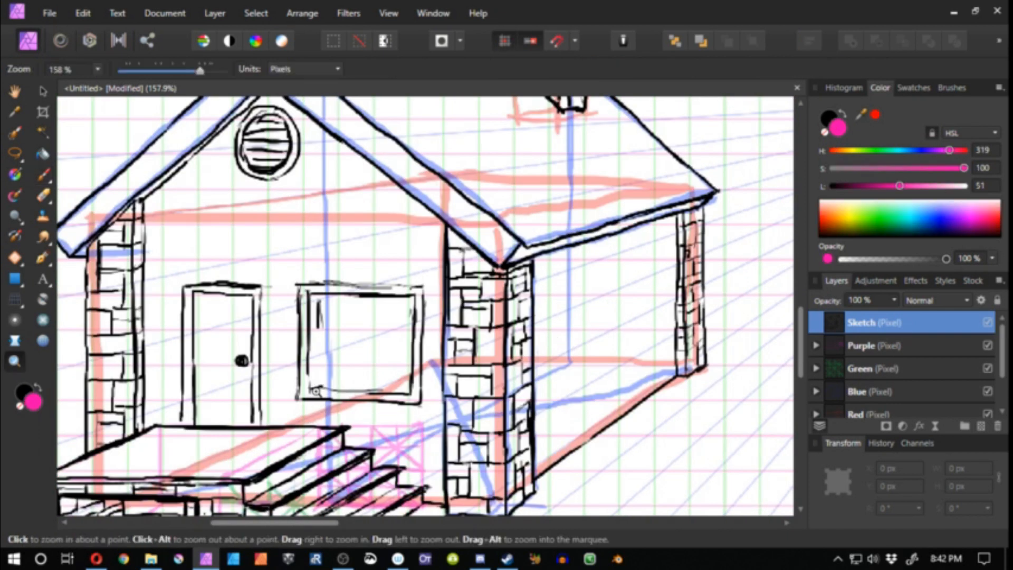
drag(313, 389, 410, 398)
key(ctrl+z)
key(ctrl+z)
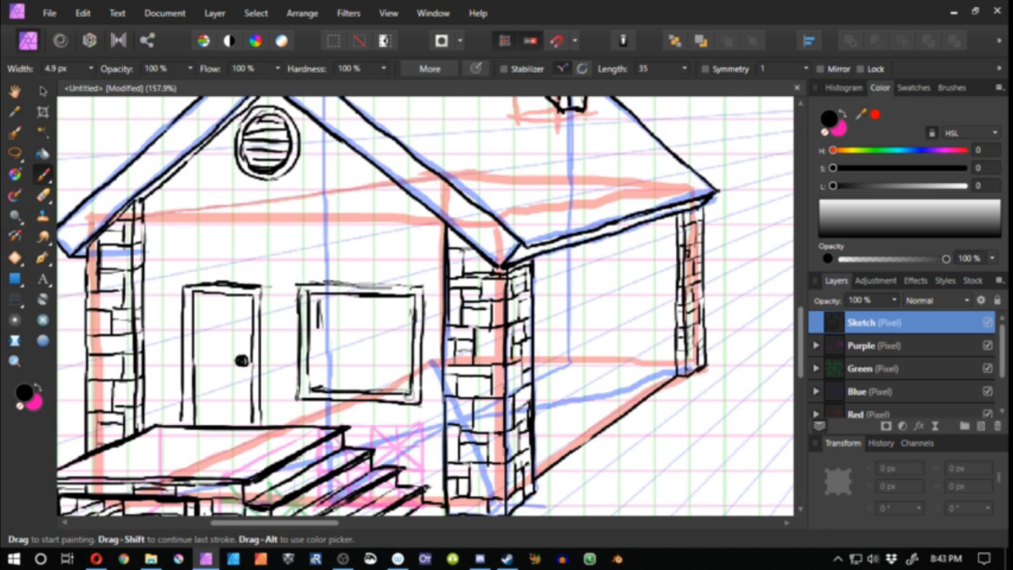
drag(414, 393, 321, 389)
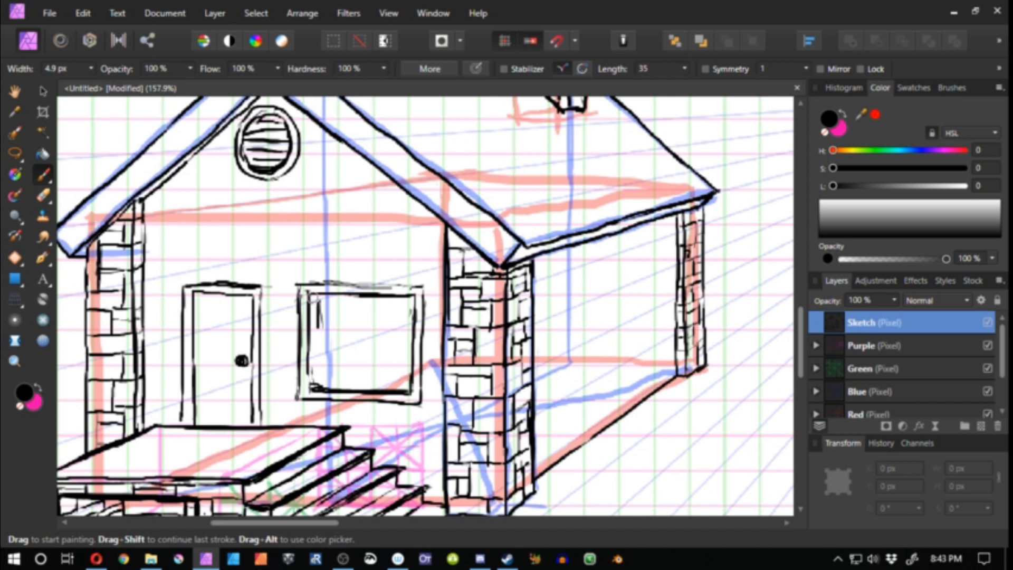
drag(312, 298, 303, 391)
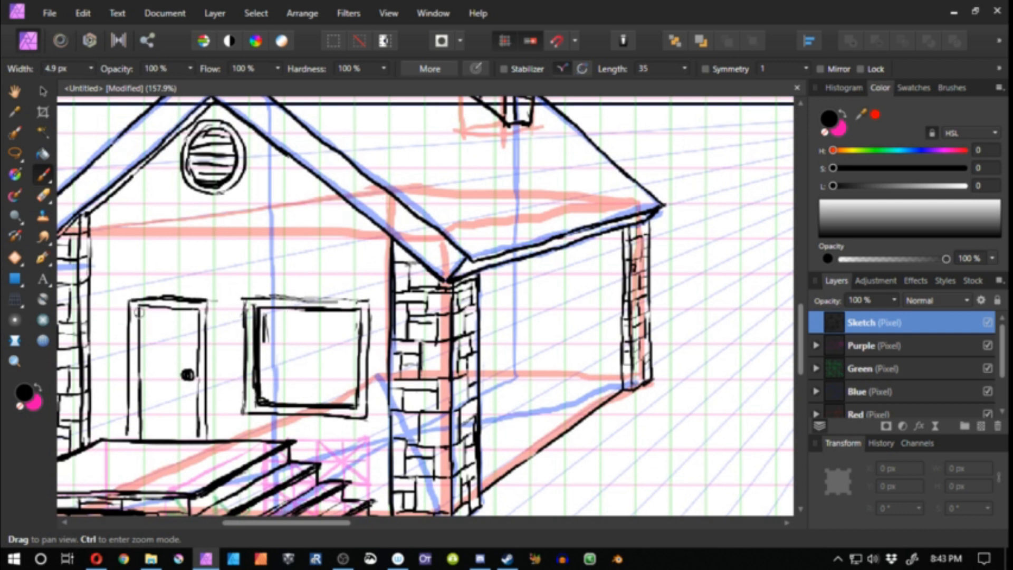
Thicken the door's inner left edge and the top edge of its frame
drag(140, 311, 136, 424)
drag(139, 311, 141, 431)
key(ctrl+z)
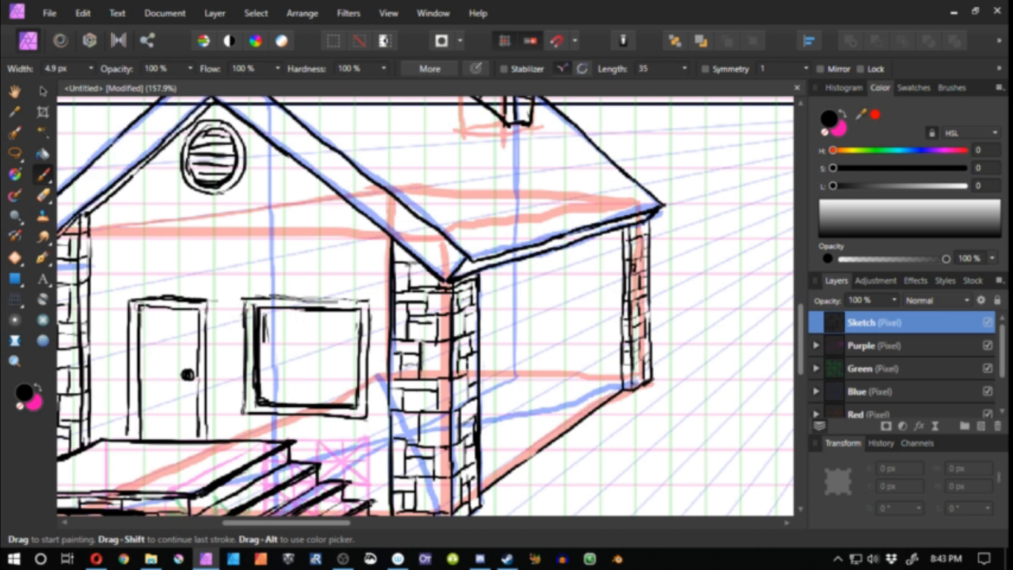
drag(140, 306, 139, 435)
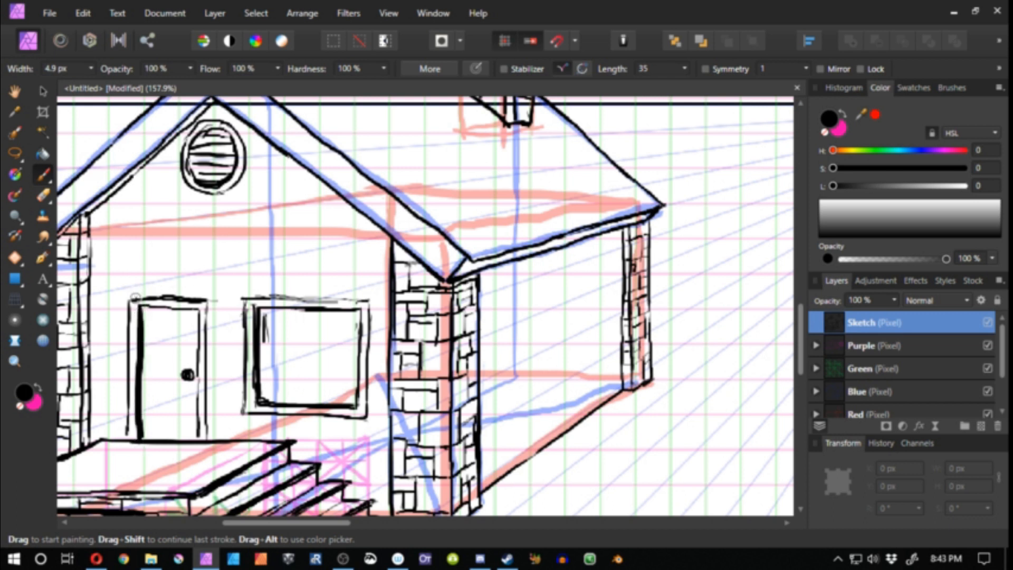
mouse_move(130, 299)
mouse_down()
mouse_move(201, 300)
mouse_move(175, 300)
mouse_up()
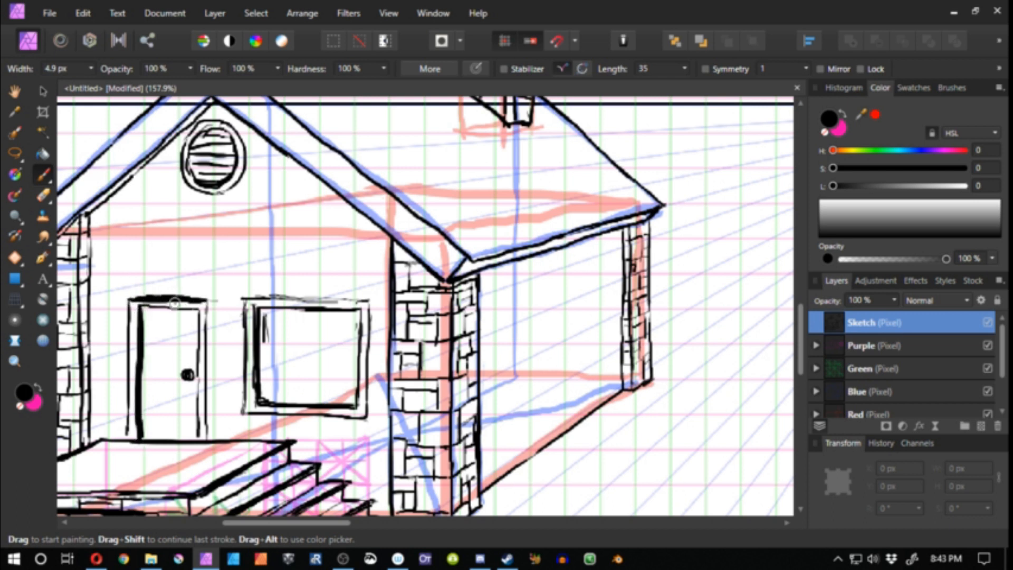
Thicken the top edge of the front window and ink its sash lines and crossbar
mouse_move(248, 299)
mouse_down()
mouse_move(365, 298)
mouse_move(334, 297)
mouse_up()
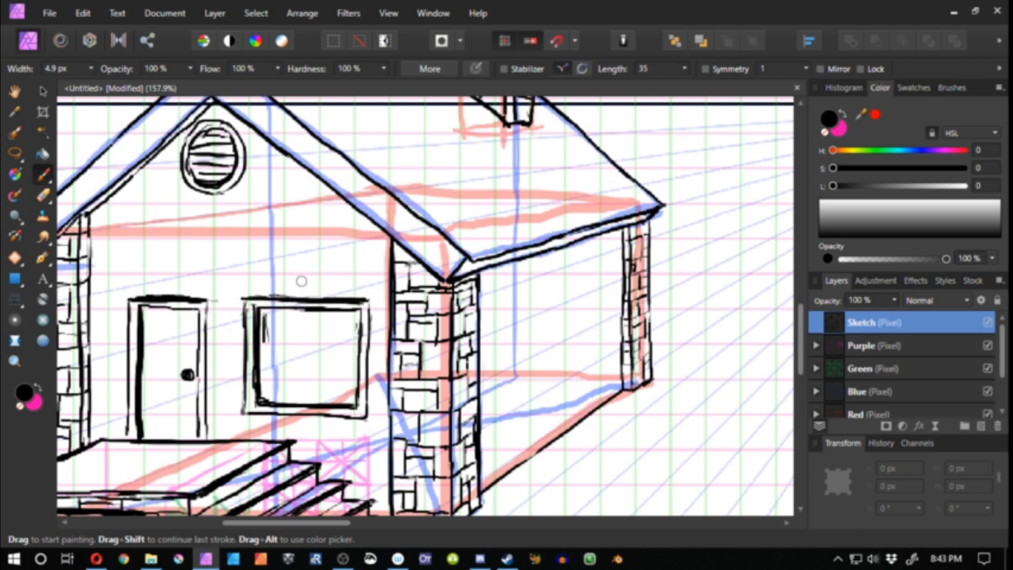
mouse_move(262, 315)
mouse_down()
mouse_move(354, 361)
mouse_move(264, 355)
mouse_move(355, 364)
mouse_move(351, 397)
mouse_up()
drag(345, 401, 266, 395)
On the Purple layer, sketch a perspective guide rectangle across the side wall between its two brick posts
key(ctrl+space)
drag(330, 384, 284, 381)
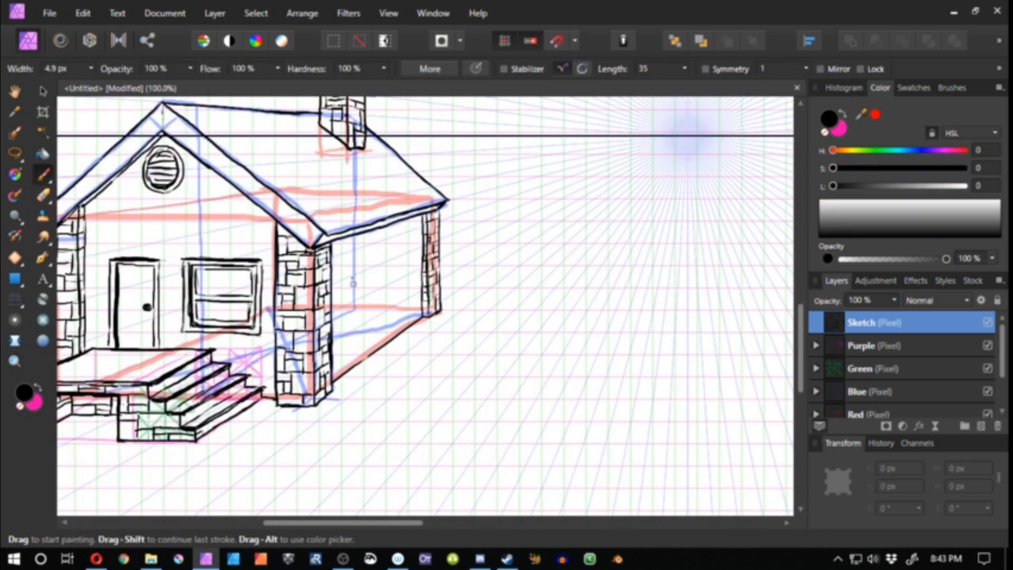
key(ctrl+space)
drag(359, 291, 386, 290)
click(861, 352)
drag(340, 258, 339, 342)
key(ctrl+z)
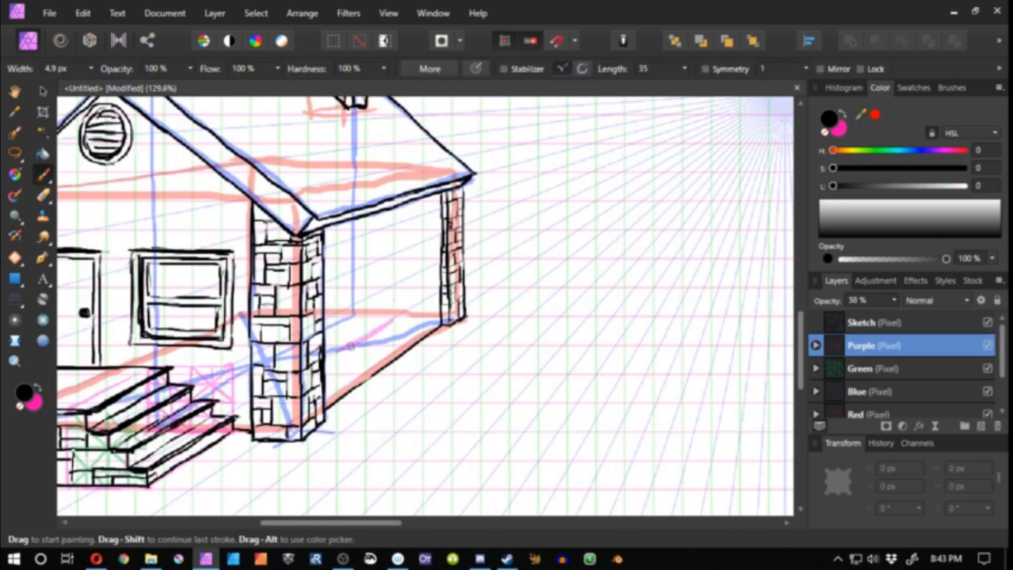
drag(445, 286, 333, 354)
drag(440, 210, 327, 249)
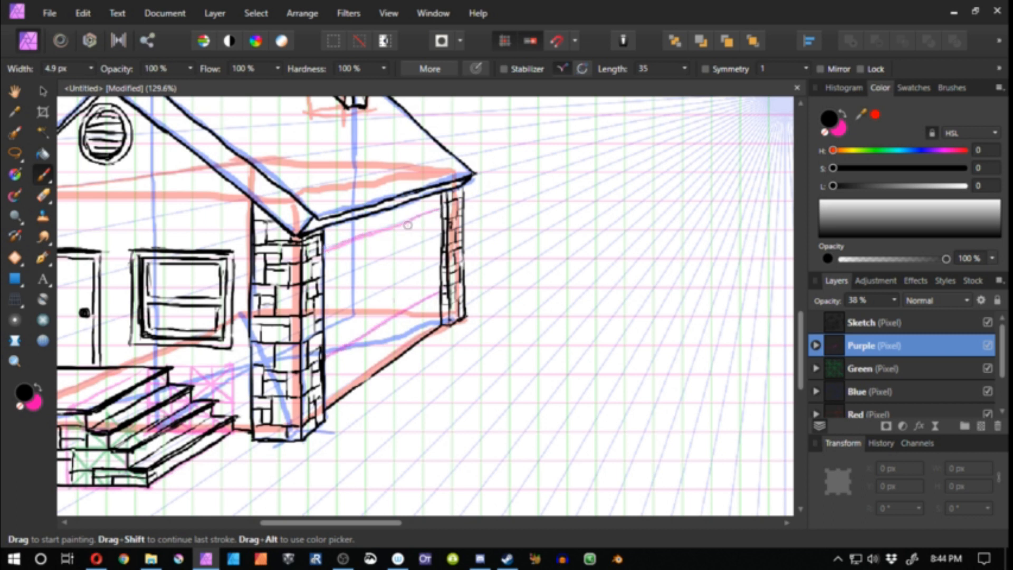
drag(441, 287, 441, 207)
drag(325, 248, 326, 329)
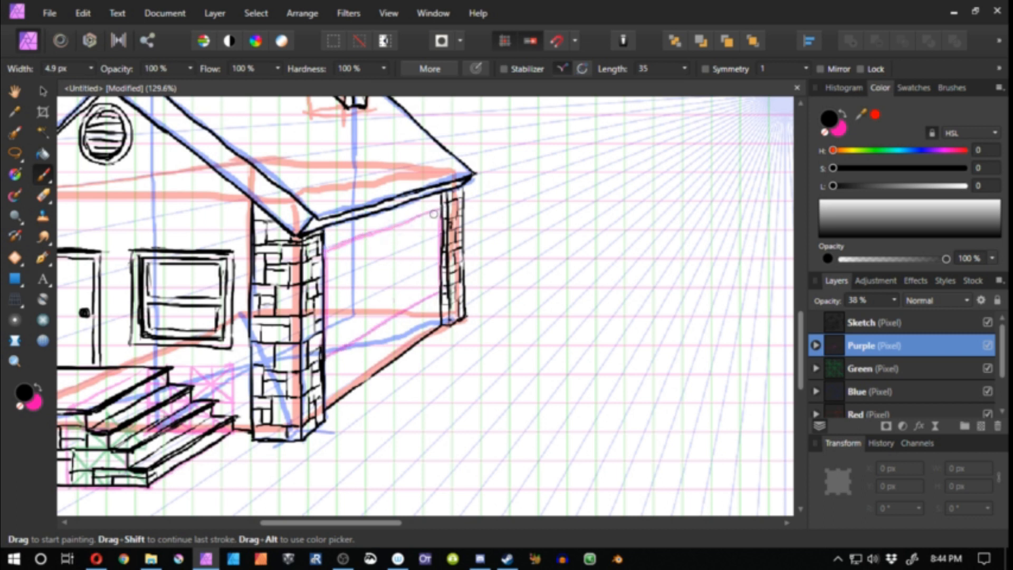
Cross the side wall's guide rectangle with two diagonals and draw a vertical line through their intersection
drag(438, 210, 323, 361)
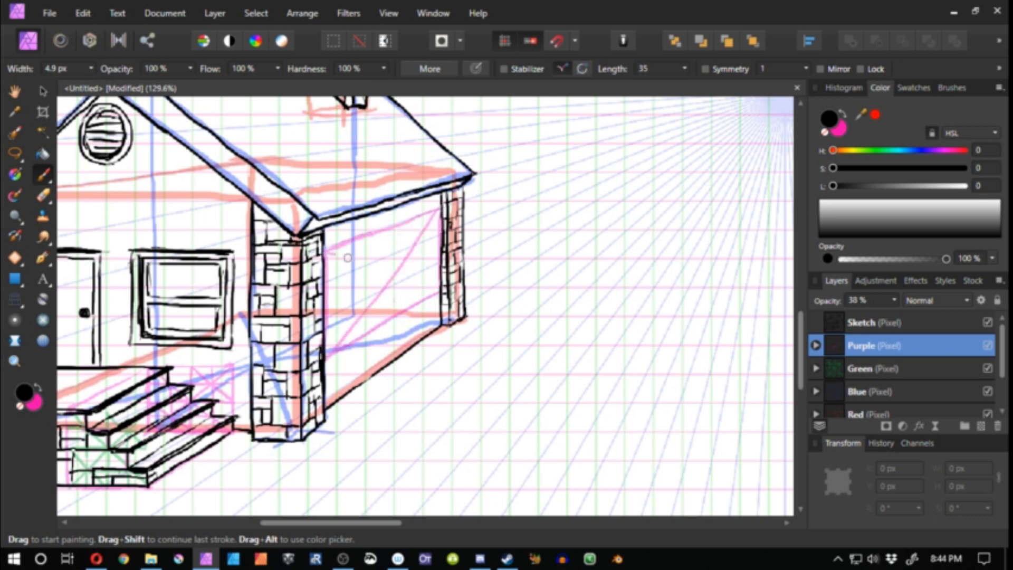
drag(348, 258, 445, 291)
drag(393, 227, 400, 307)
On the Sketch layer, outline two perspective windows on the side wall, one on each side of the centre guide line
click(852, 328)
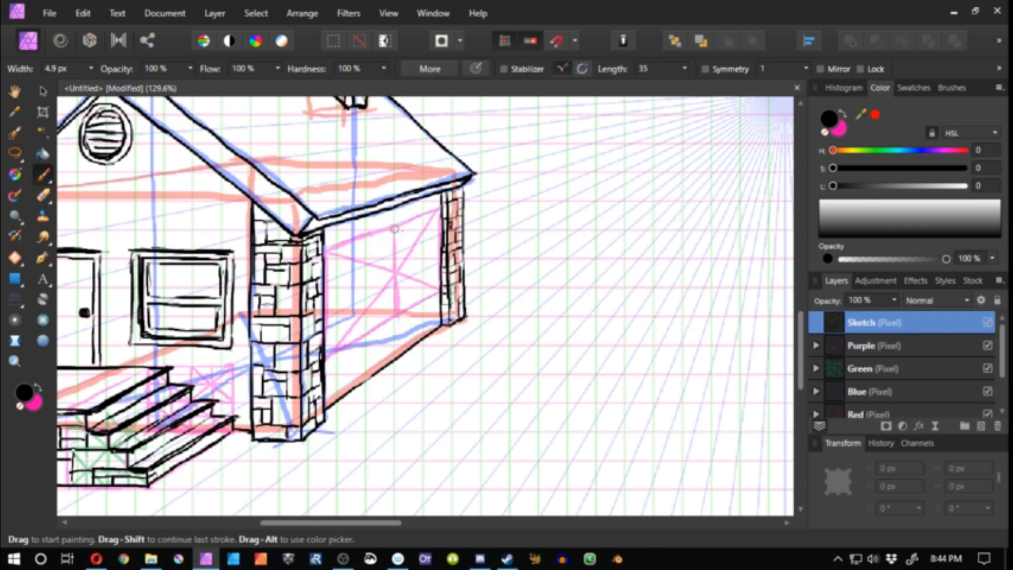
drag(388, 231, 391, 316)
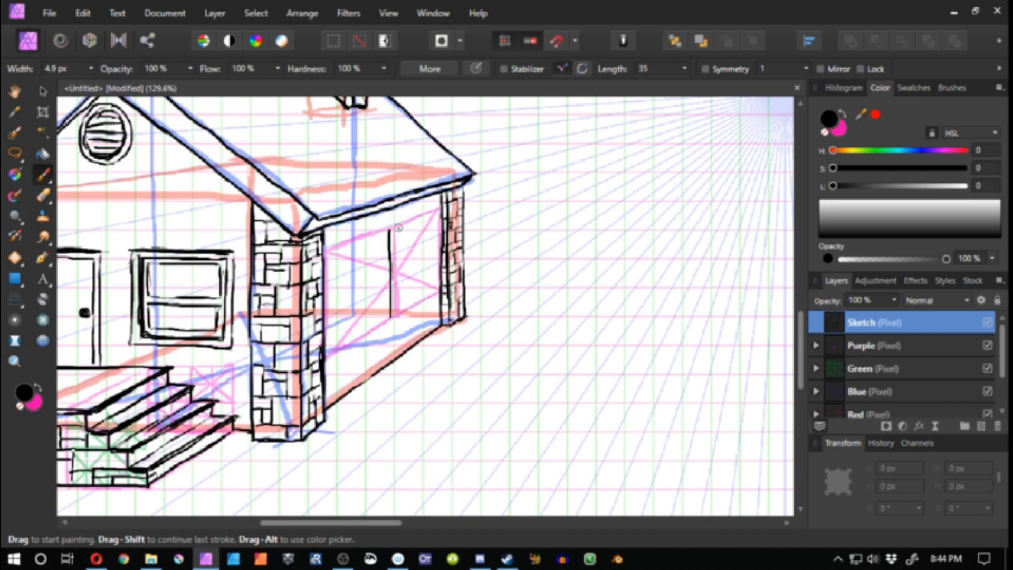
drag(399, 226, 402, 301)
drag(400, 225, 438, 210)
mouse_move(438, 211)
mouse_down()
mouse_move(439, 273)
mouse_move(423, 301)
mouse_move(340, 352)
mouse_up()
key(ctrl+z)
key(ctrl+z)
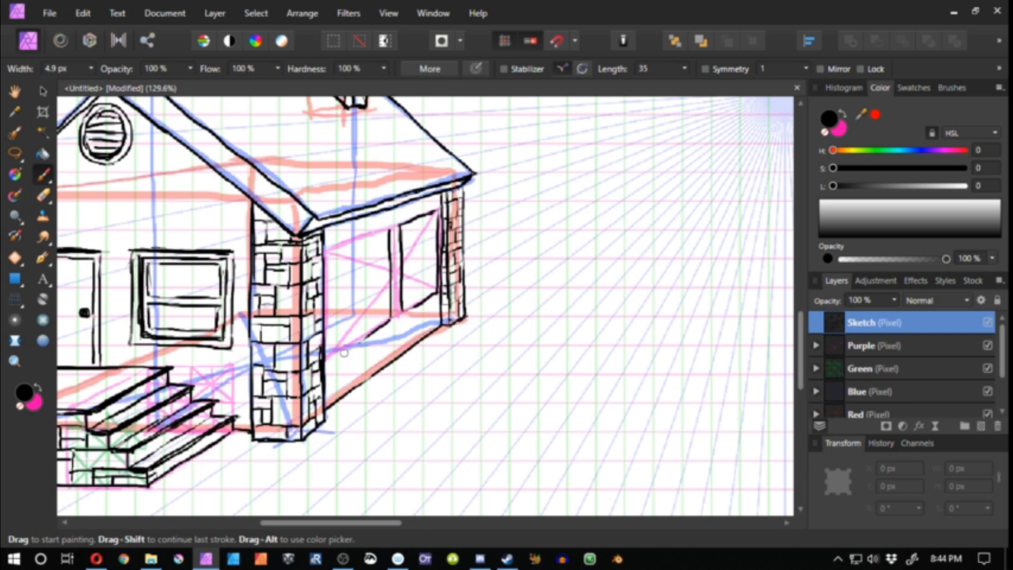
key(ctrl+z)
drag(392, 317, 335, 351)
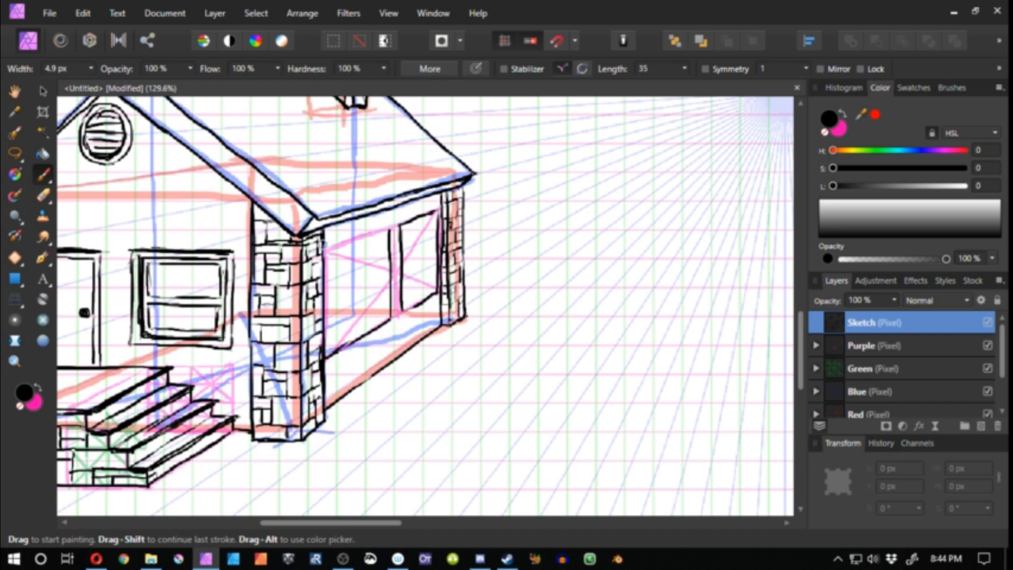
mouse_move(388, 227)
mouse_down()
mouse_move(324, 248)
mouse_move(326, 261)
mouse_up()
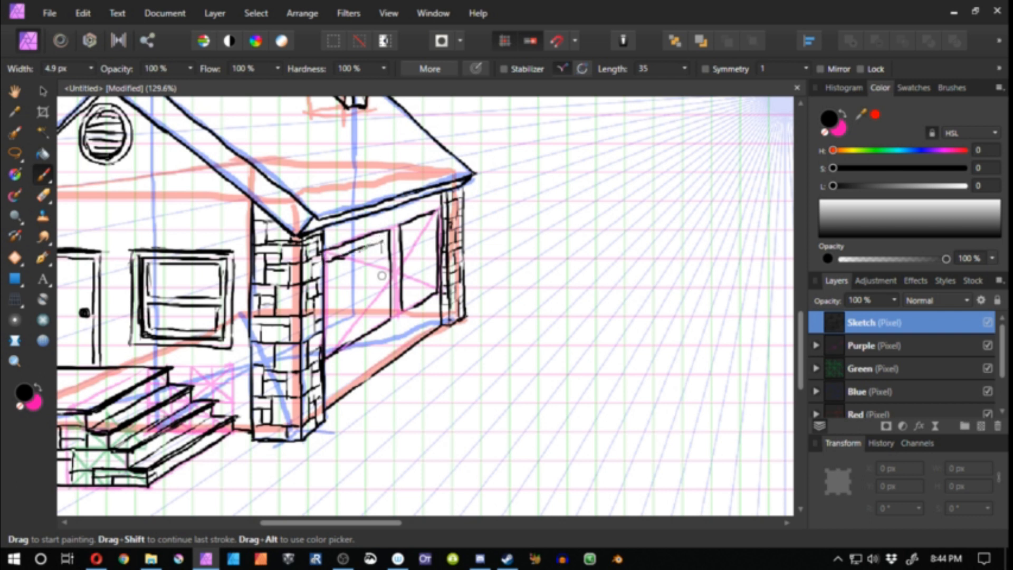
Draw the inner frame of the nearer side window and thicken its far vertical edge
mouse_move(384, 242)
mouse_down()
mouse_move(382, 313)
mouse_move(337, 344)
mouse_up()
key(ctrl+z)
key(ctrl+z)
key(ctrl+z)
drag(382, 315, 328, 344)
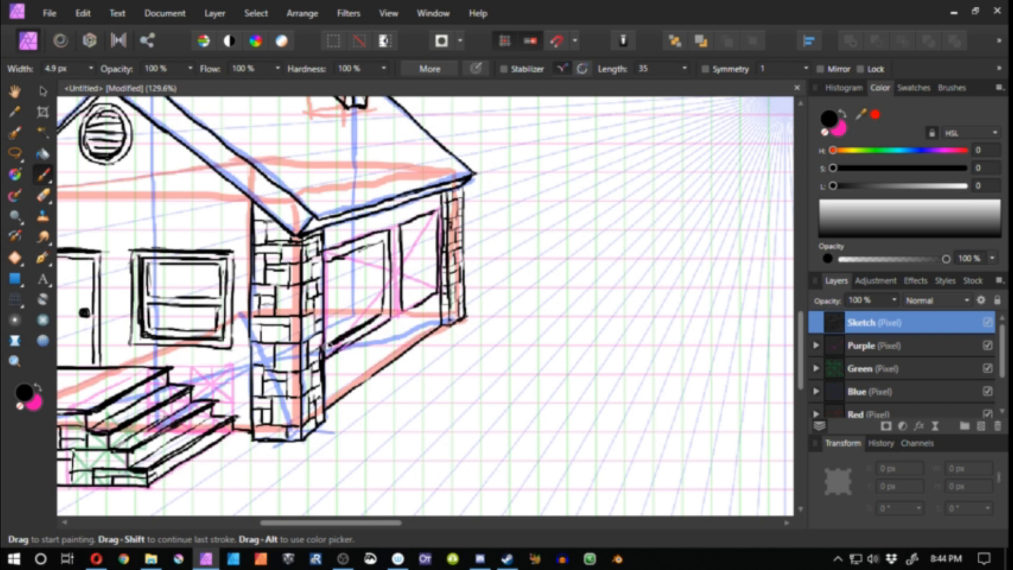
mouse_move(384, 230)
mouse_down()
mouse_move(382, 316)
mouse_move(380, 244)
mouse_up()
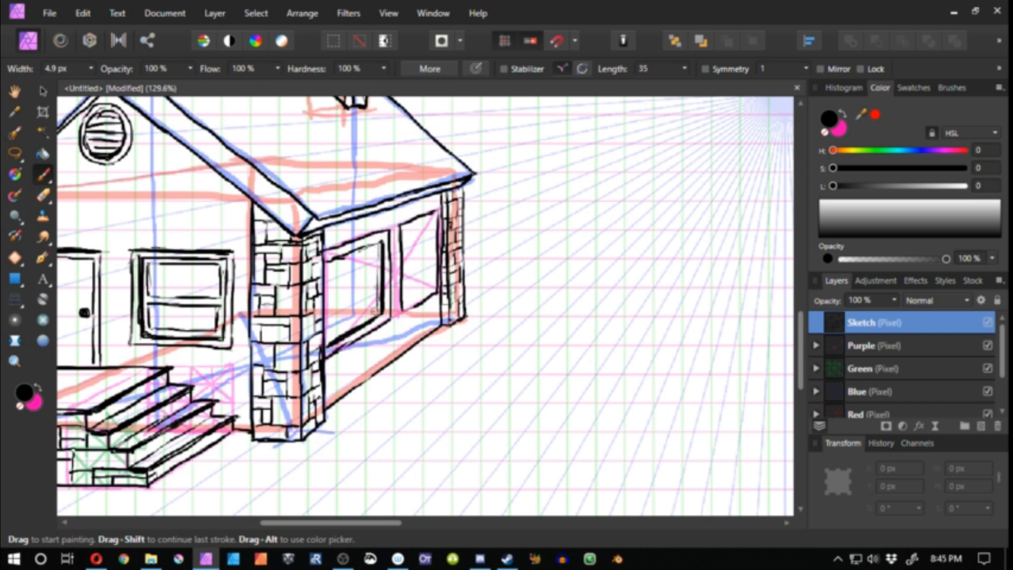
Ink the sash lines and middle crossbar inside the nearer side window
drag(378, 311, 328, 343)
key(ctrl+z)
mouse_move(377, 309)
mouse_down()
mouse_move(376, 277)
mouse_move(327, 303)
mouse_move(339, 328)
mouse_move(327, 335)
mouse_up()
drag(377, 276, 327, 303)
key(ctrl+z)
mouse_move(377, 243)
mouse_down()
mouse_move(379, 276)
mouse_move(337, 286)
mouse_up()
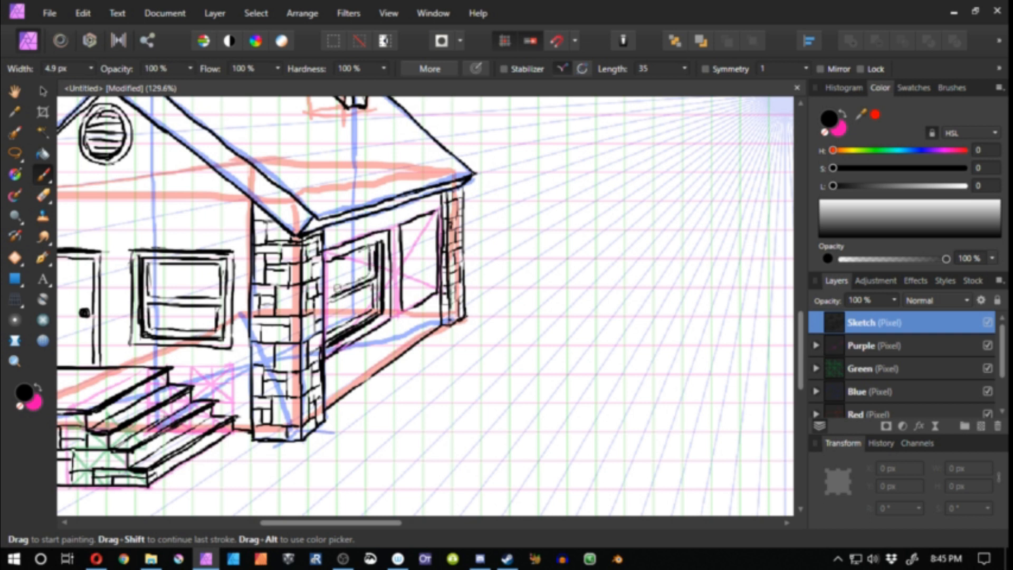
Ink the inner frame, sash lines and crossbar of the farther side window
mouse_move(407, 231)
mouse_down()
mouse_move(407, 299)
mouse_move(417, 297)
mouse_up()
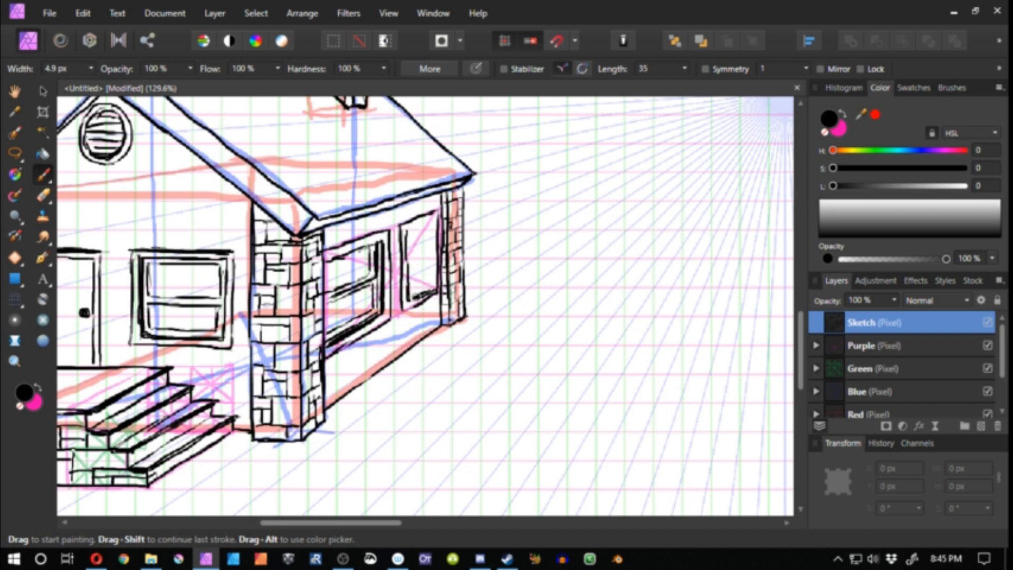
drag(438, 223, 432, 290)
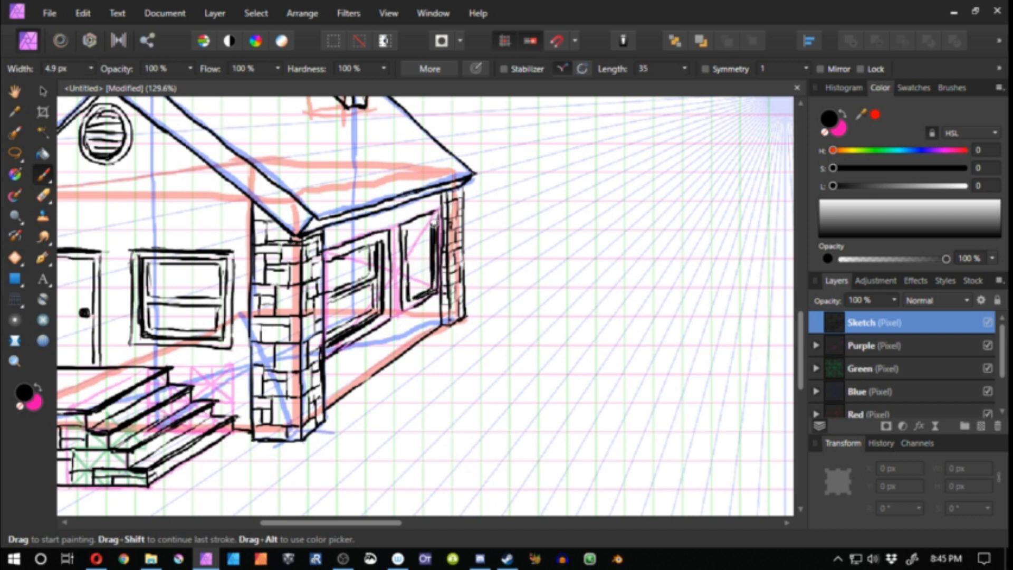
drag(433, 220, 431, 250)
mouse_move(410, 270)
mouse_down()
mouse_move(407, 296)
mouse_move(433, 293)
mouse_move(433, 258)
mouse_move(410, 255)
mouse_up()
Hide the Purple, Green, Blue and Red guide layers and the Perspective Grid group
key(ctrl+space)
mouse_move(512, 349)
mouse_down()
mouse_move(311, 368)
mouse_move(377, 373)
mouse_up()
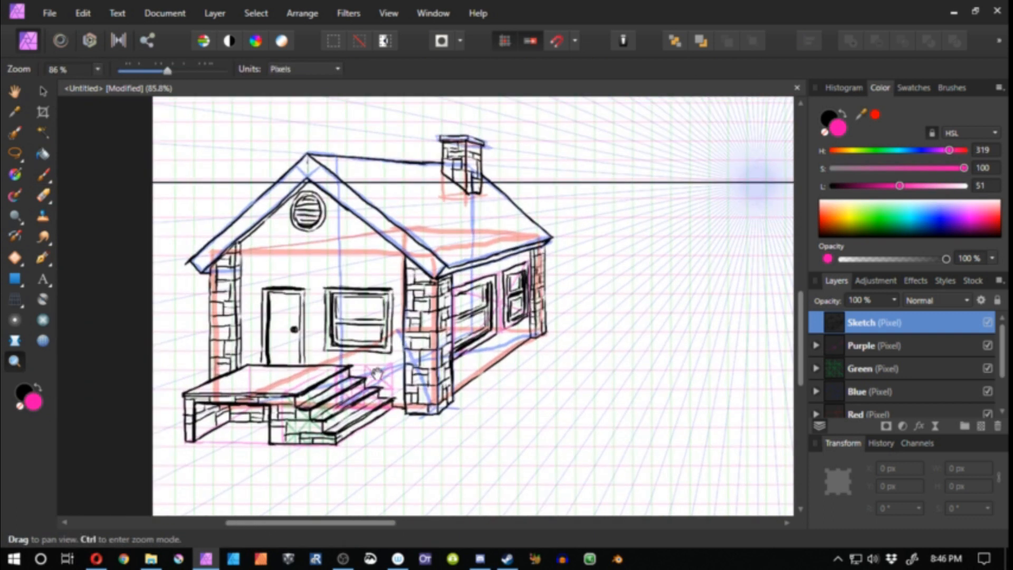
click(987, 345)
click(987, 368)
click(987, 391)
scroll(992, 417, down, 1)
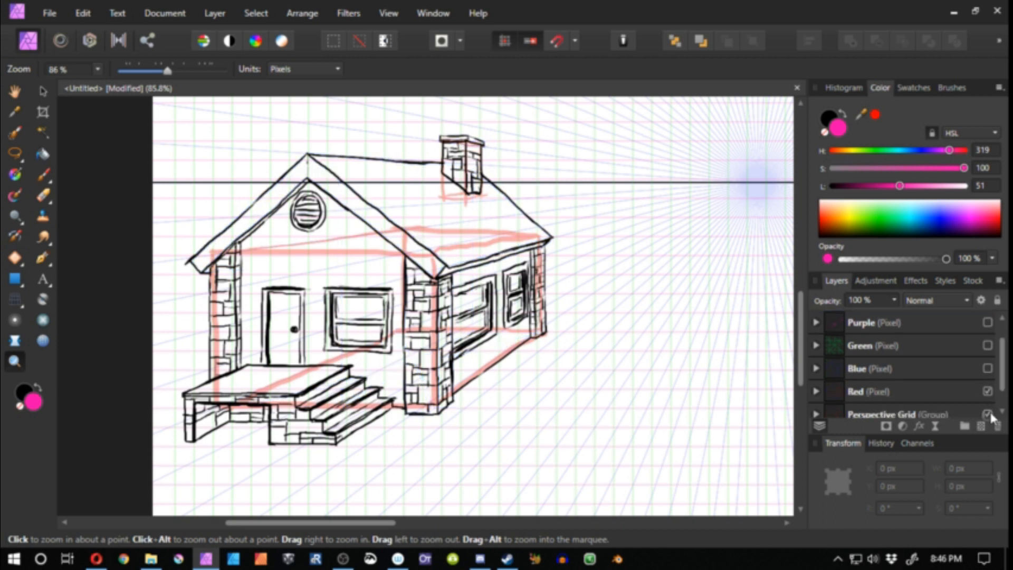
scroll(990, 380, down, 1)
click(987, 369)
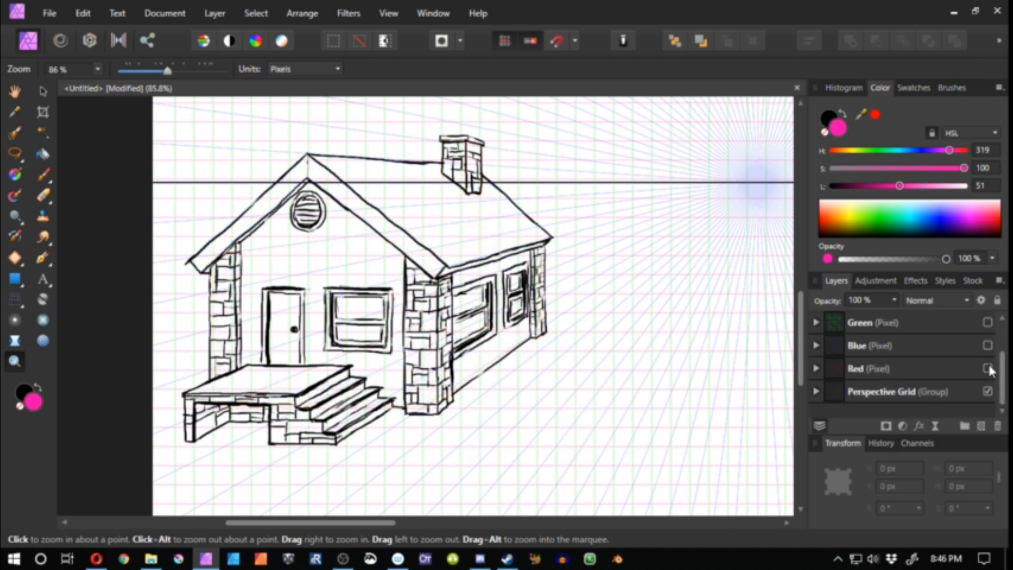
click(987, 391)
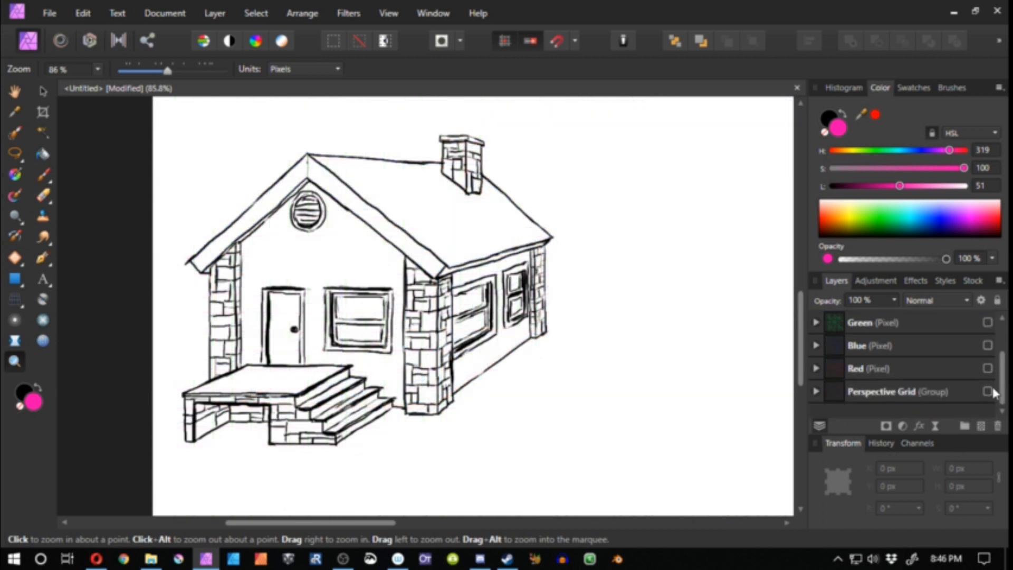